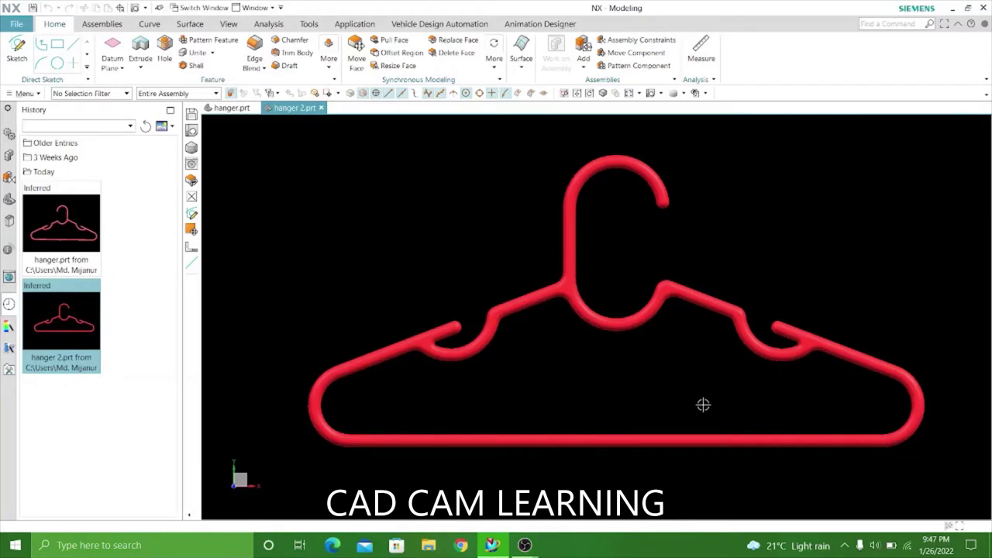
Orbit the finished hanger to inspect it from several angles.
mouse_move(702, 405)
middle_down()
mouse_move(541, 414)
mouse_move(613, 423)
middle_up()
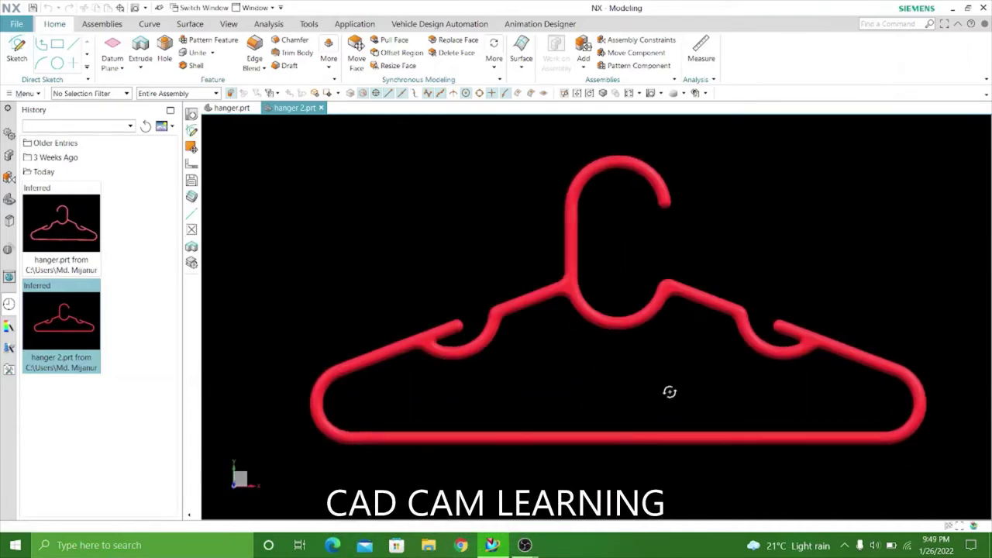
mouse_move(669, 392)
middle_down()
mouse_move(646, 312)
mouse_move(658, 415)
mouse_move(640, 401)
mouse_move(671, 405)
middle_up()
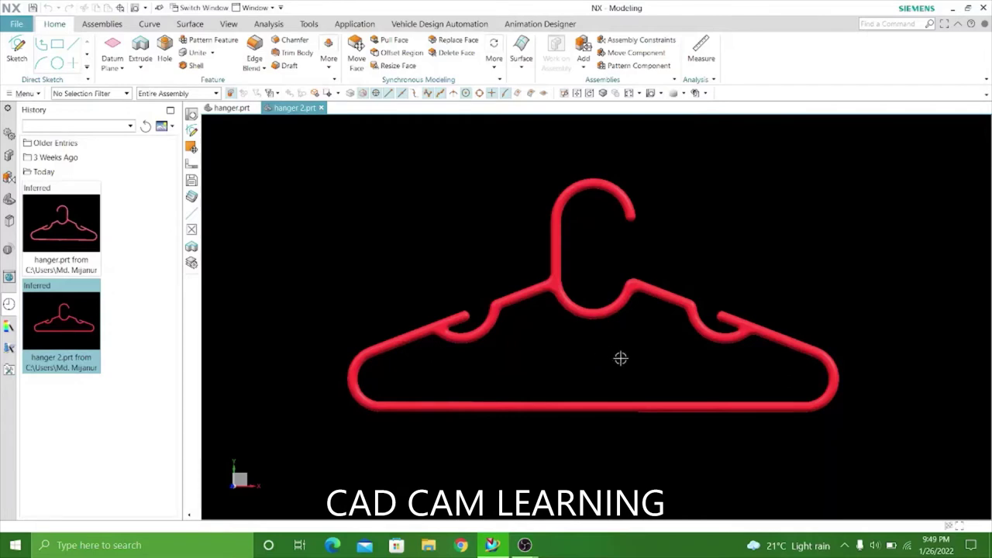
mouse_move(620, 358)
middle_down()
mouse_move(478, 354)
mouse_move(628, 385)
middle_up()
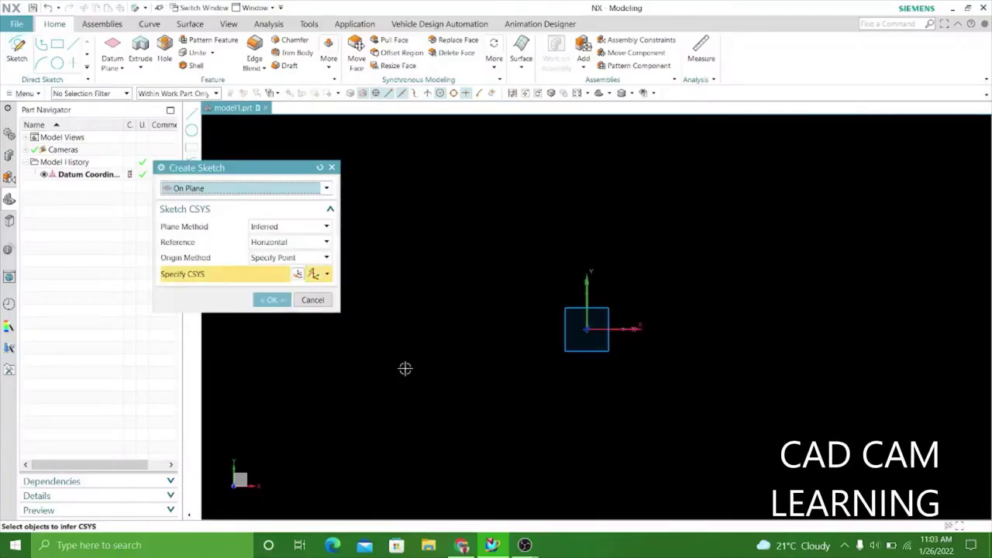
Sketch a 260 × 120 centre-method rectangle placed on the origin.
click(268, 301)
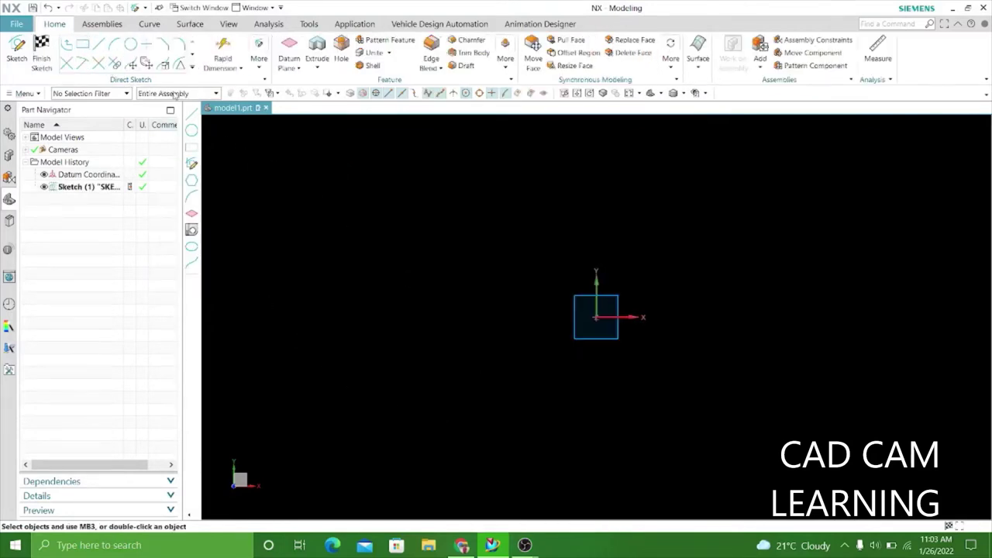
key(r)
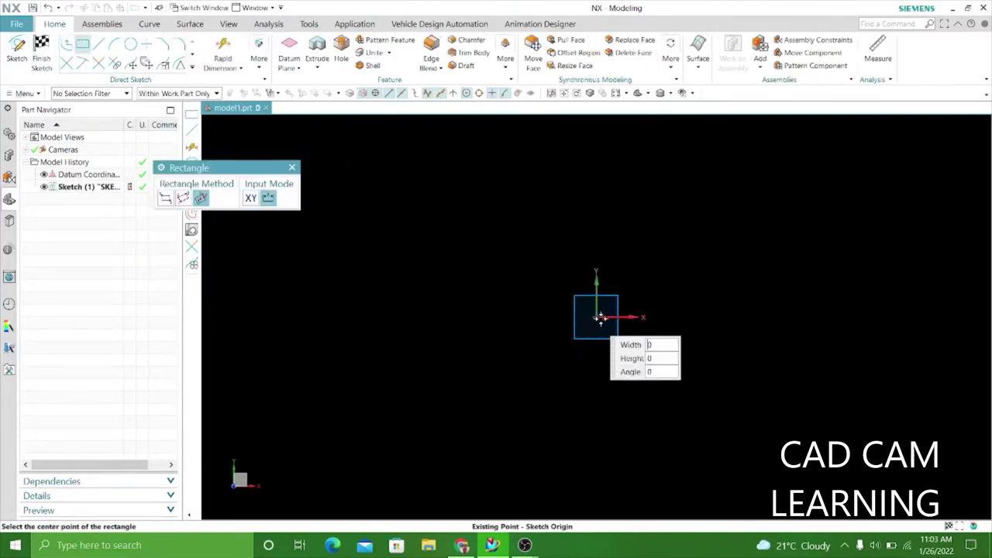
click(600, 317)
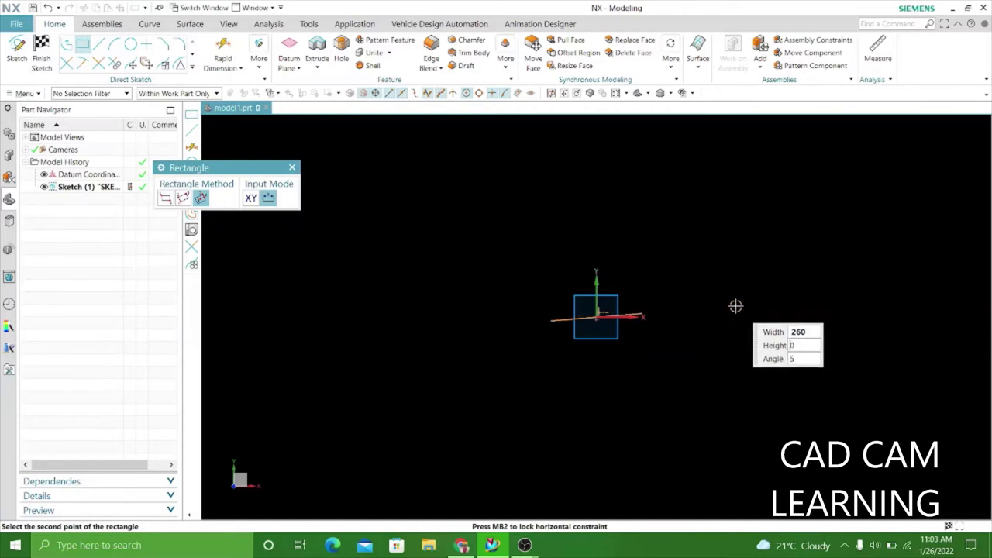
key(Tab)
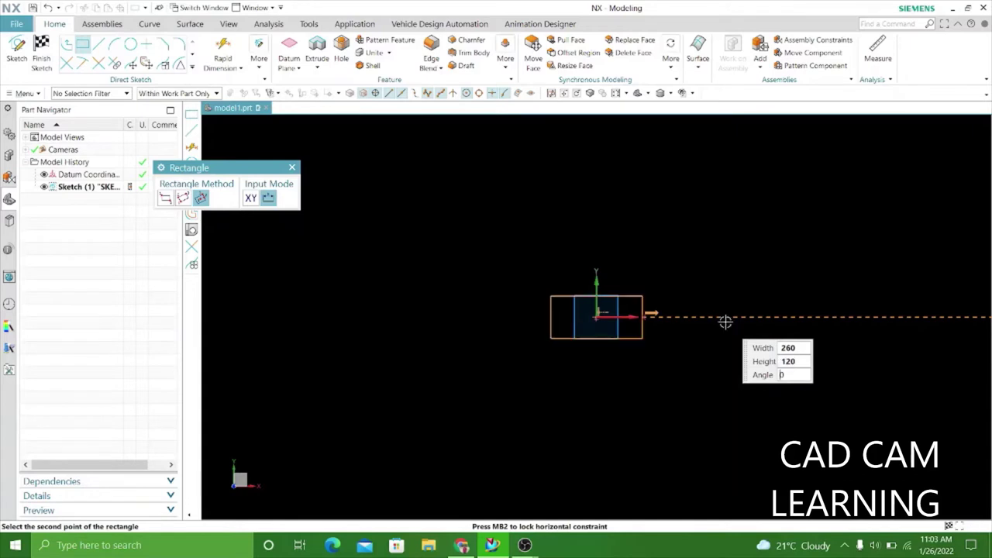
click(654, 316)
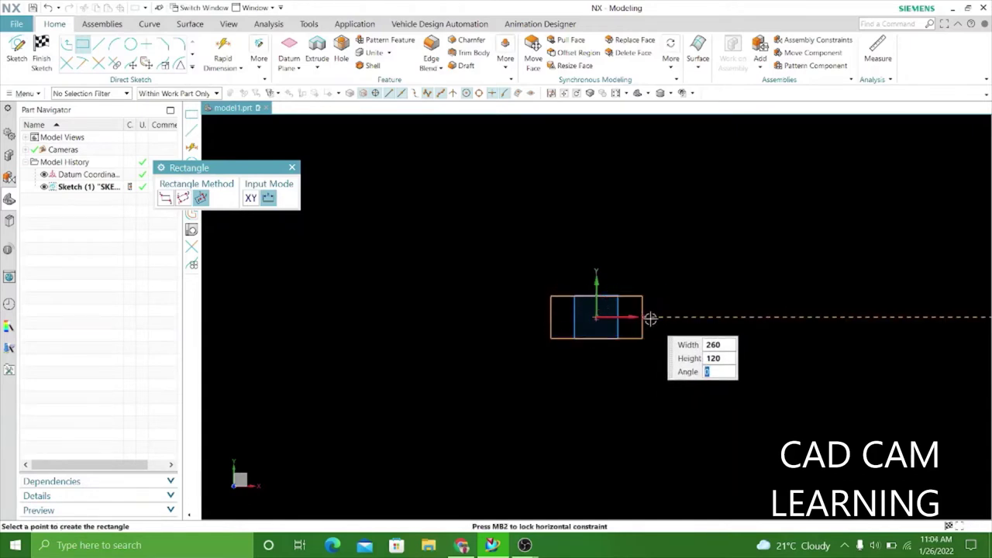
click(650, 318)
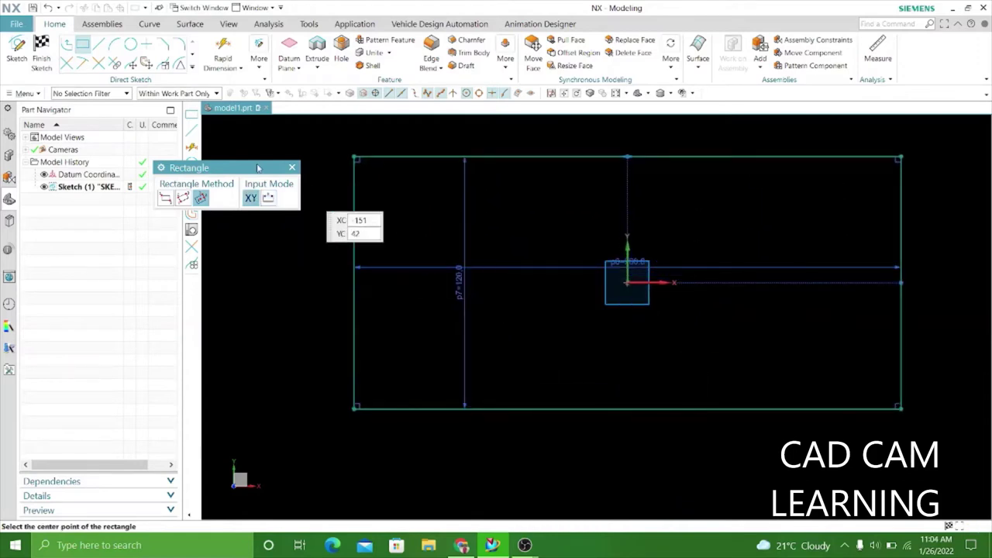
click(292, 168)
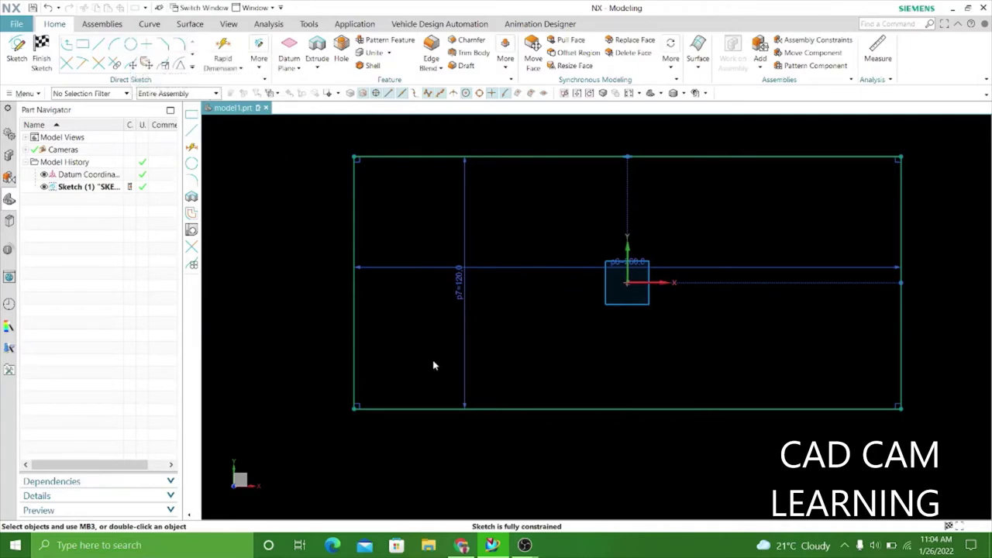
key(o)
scroll(422, 354, up, 1)
text(30)
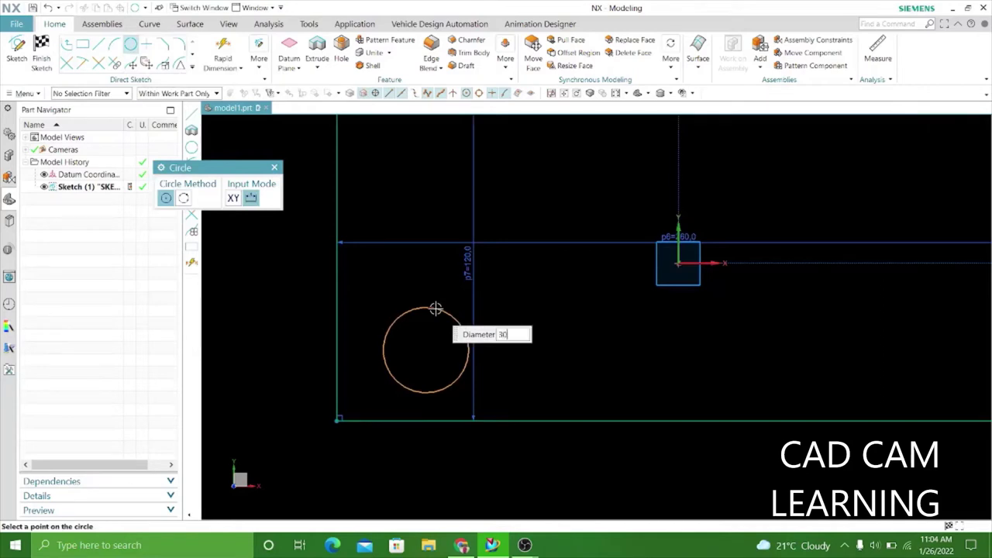
text(0)
Place a Ø30 circle and constrain it tangent to the rectangle's left and bottom edges.
key(Return)
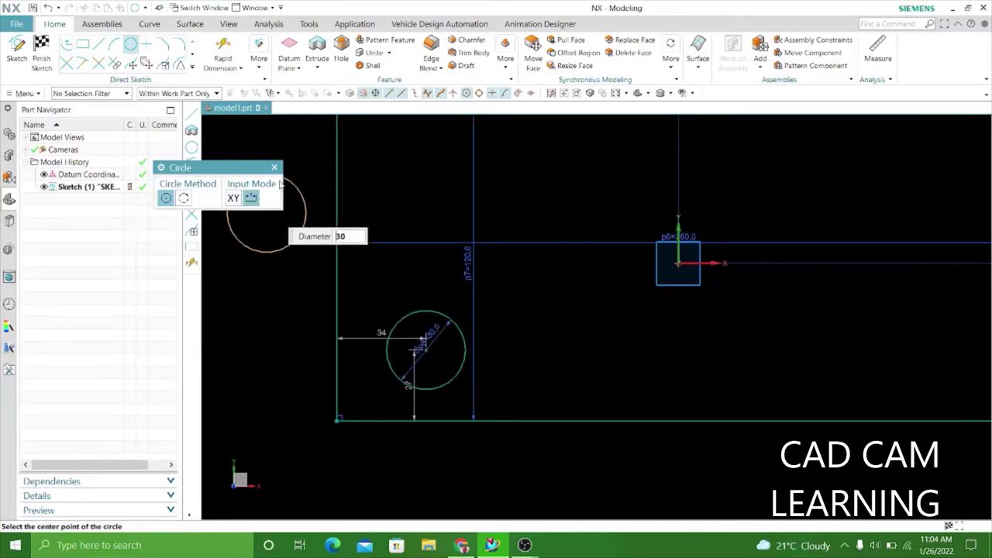
click(275, 168)
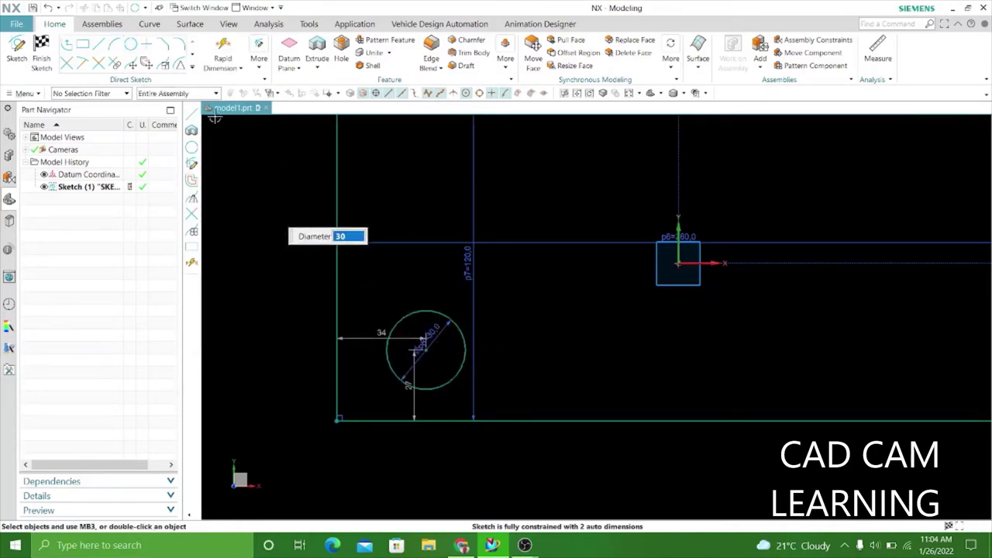
click(260, 69)
click(280, 96)
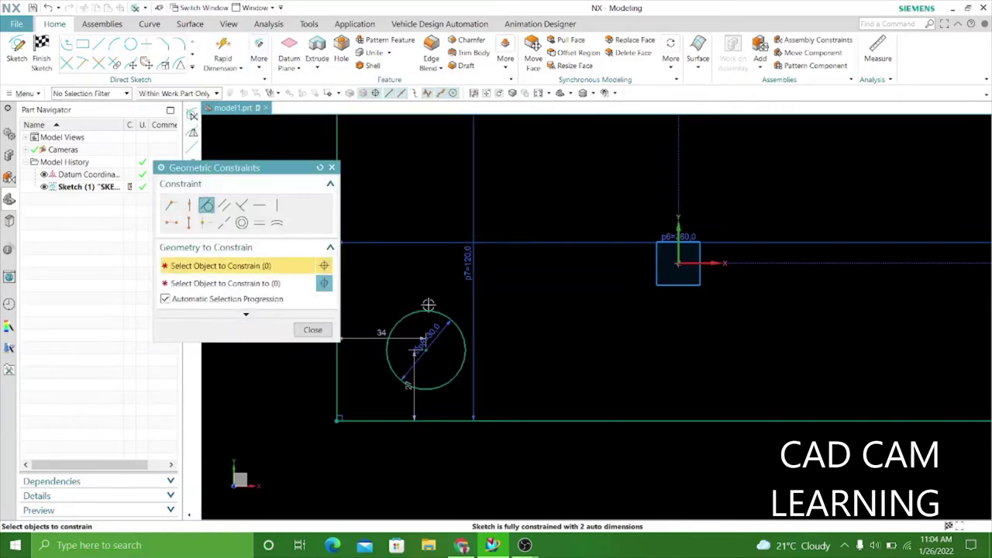
scroll(614, 368, down, 2)
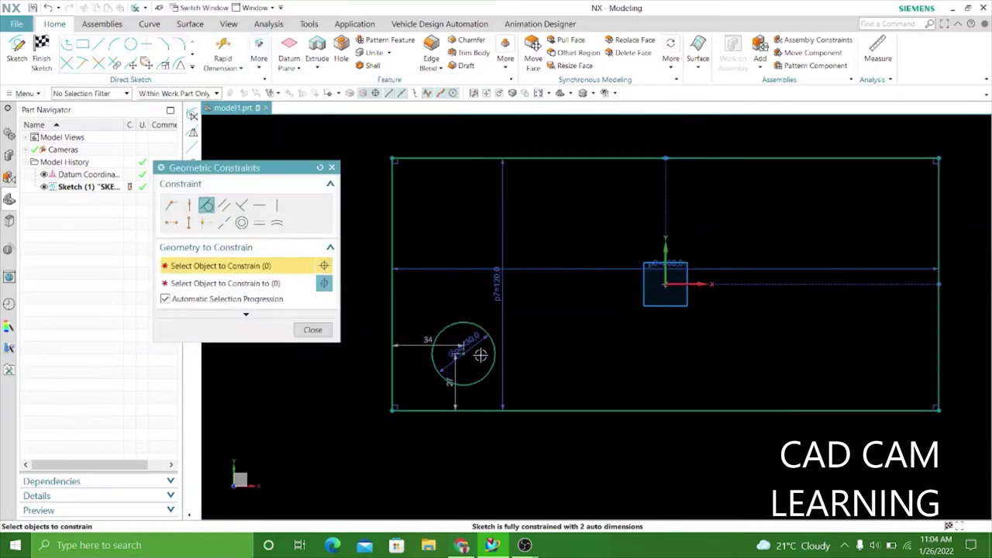
click(436, 337)
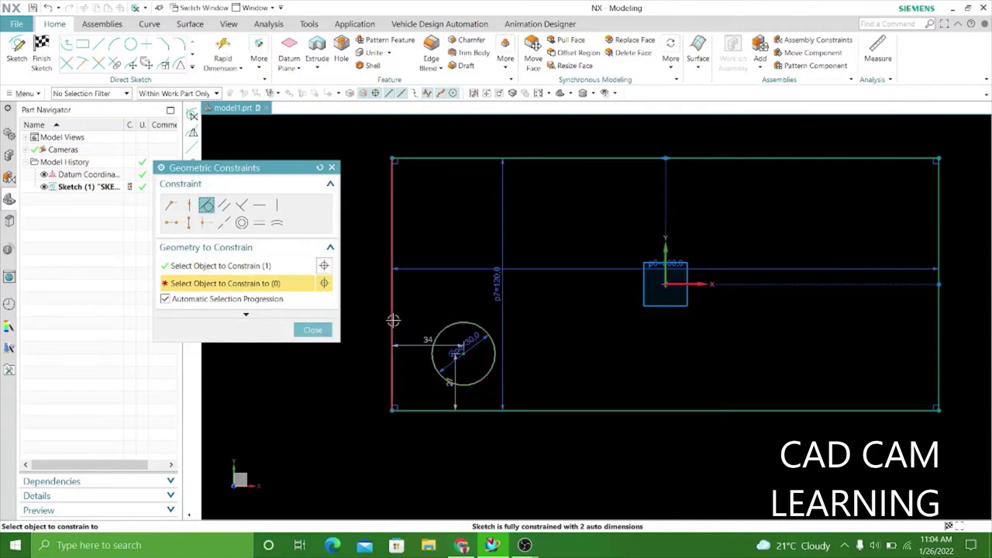
click(393, 320)
scroll(445, 415, up, 3)
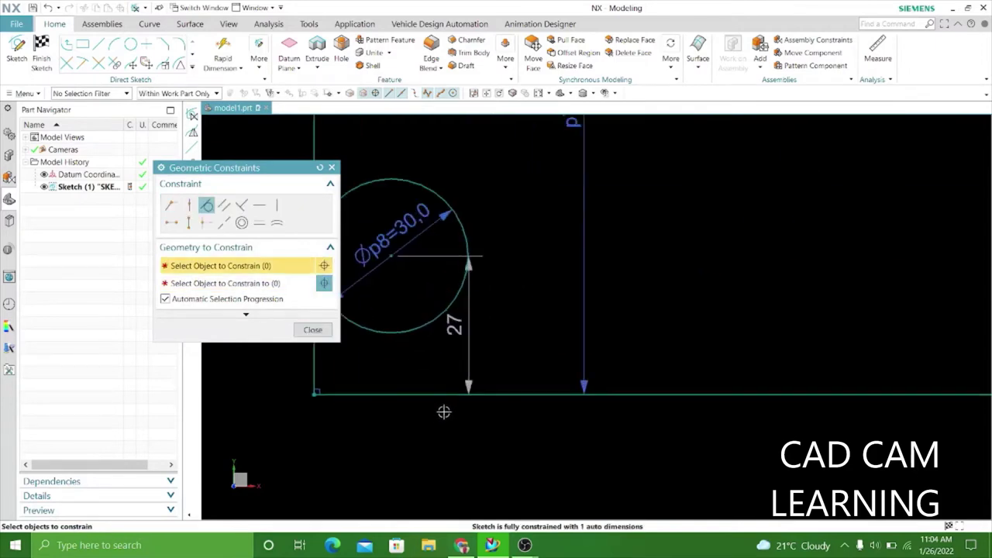
click(447, 312)
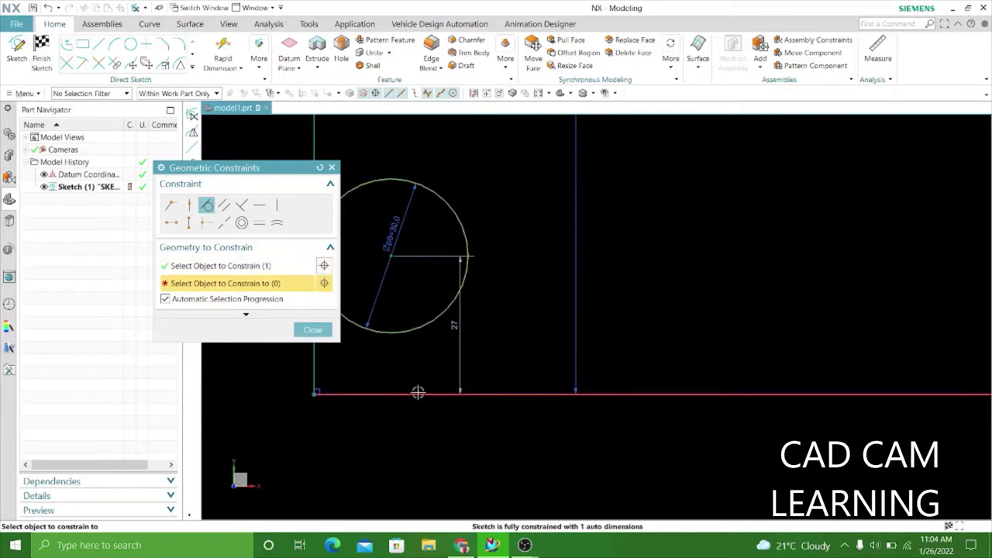
click(410, 389)
click(297, 330)
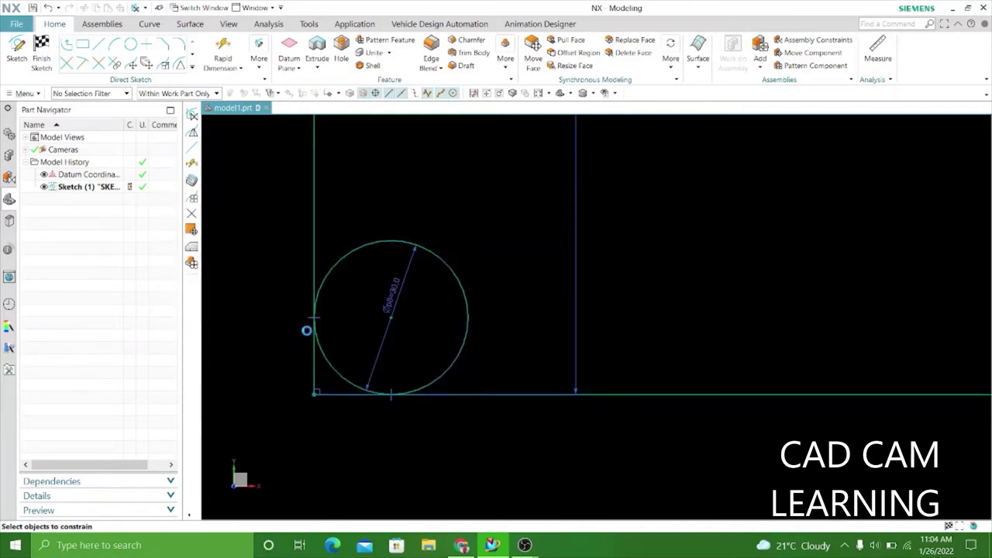
scroll(482, 332, down, 3)
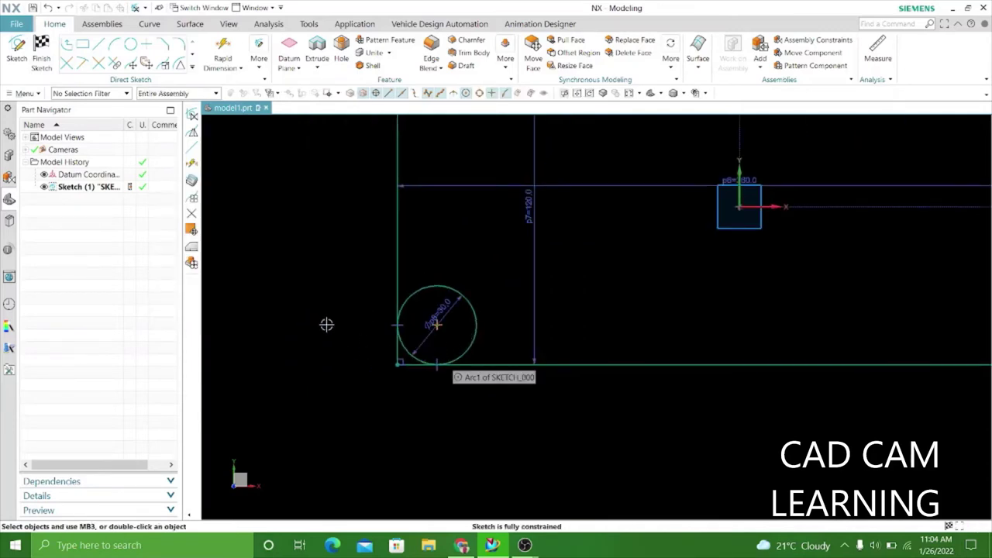
scroll(326, 325, down, 1)
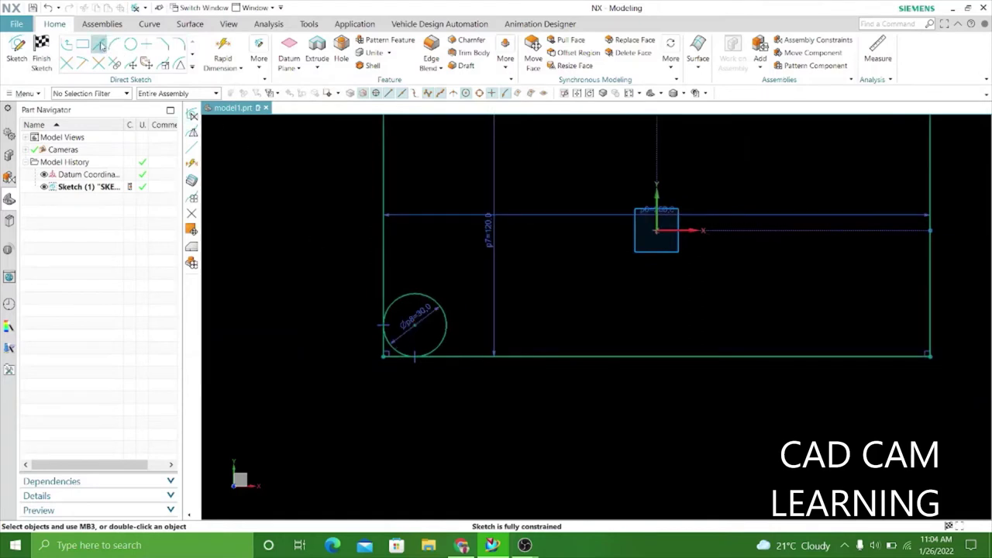
Draw a 75-long vertical centre line up from the bottom edge's midpoint.
key(l)
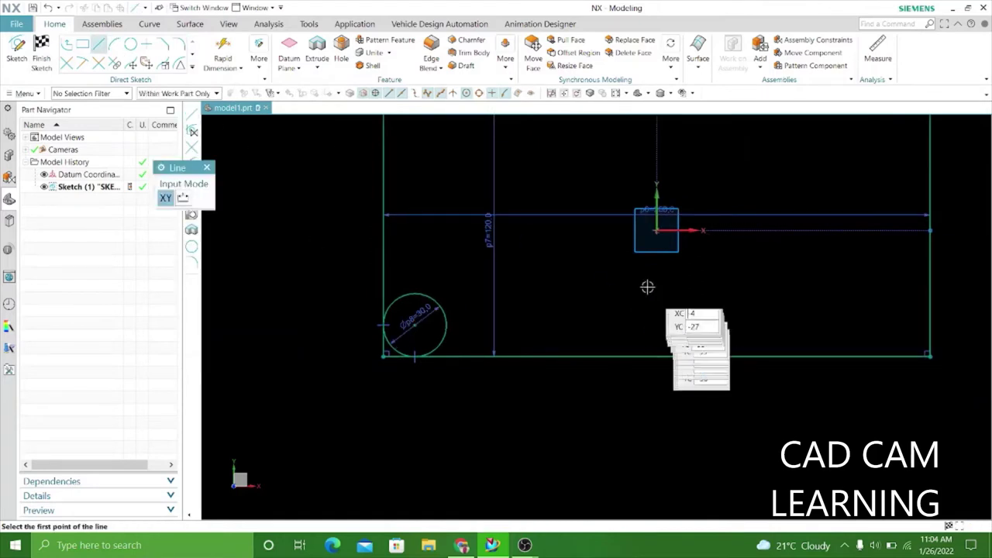
click(656, 356)
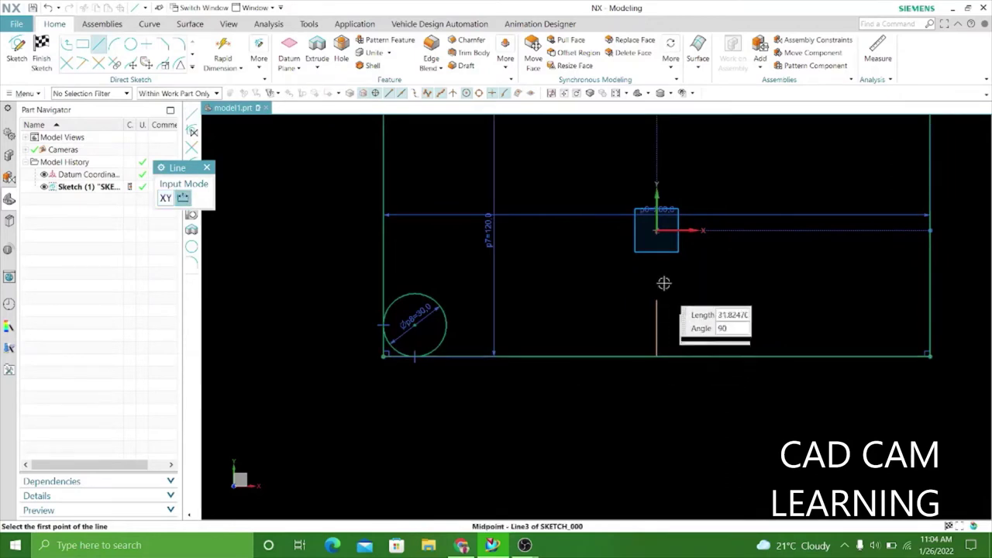
scroll(662, 232, up, 2)
scroll(661, 218, up, 2)
text(75)
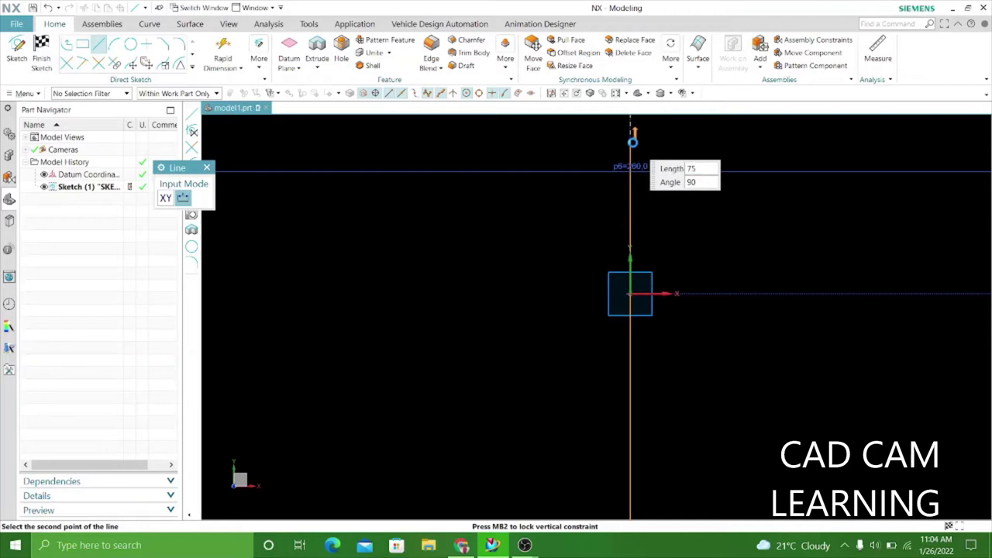
key(Return)
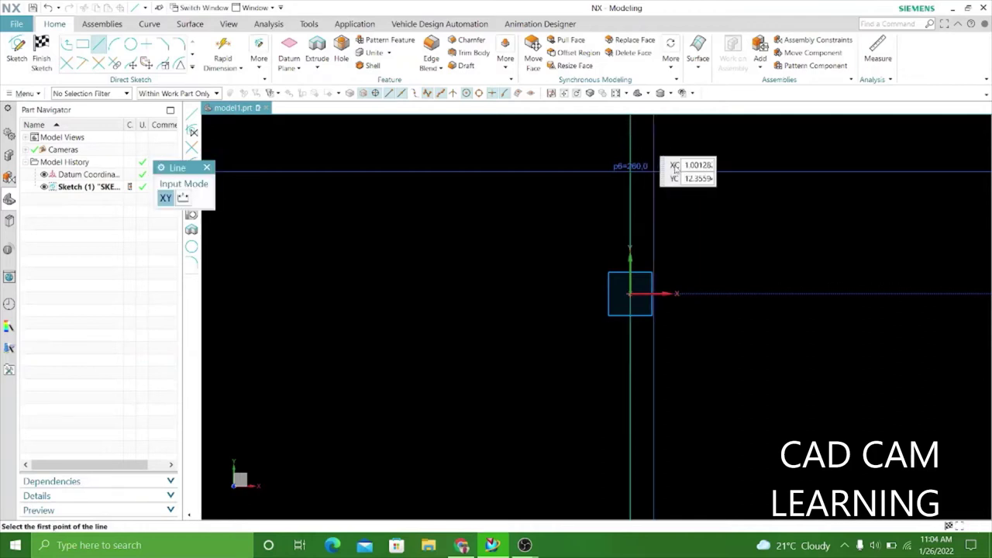
scroll(583, 210, down, 5)
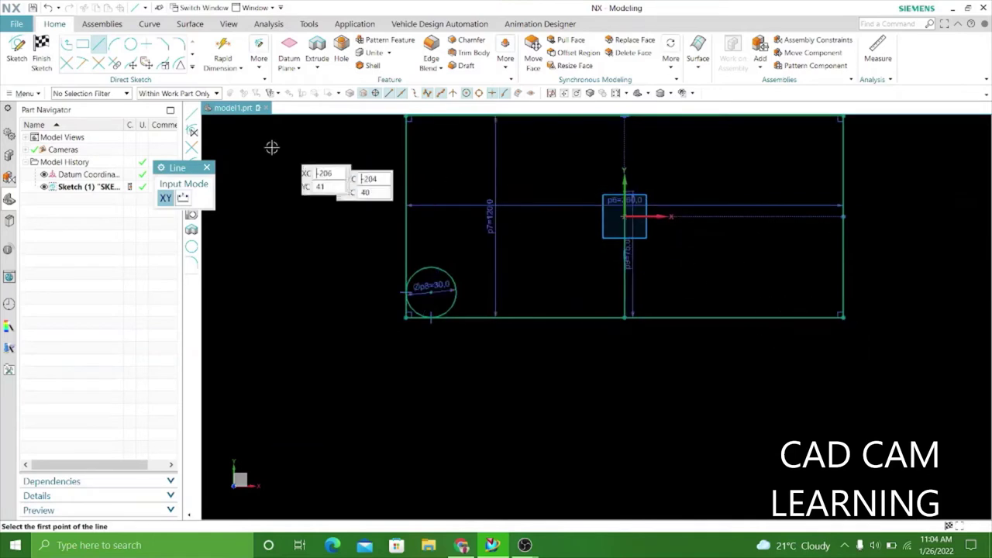
click(206, 167)
key(Escape)
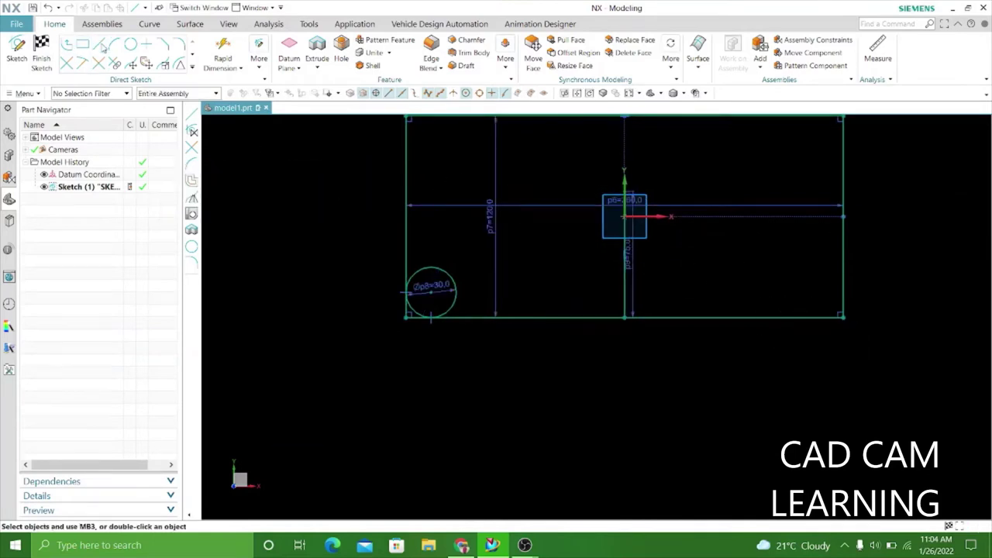
Draw a slanted line from the left circle's edge to the top of the centre axis.
key(l)
scroll(529, 235, up, 1)
scroll(427, 252, up, 1)
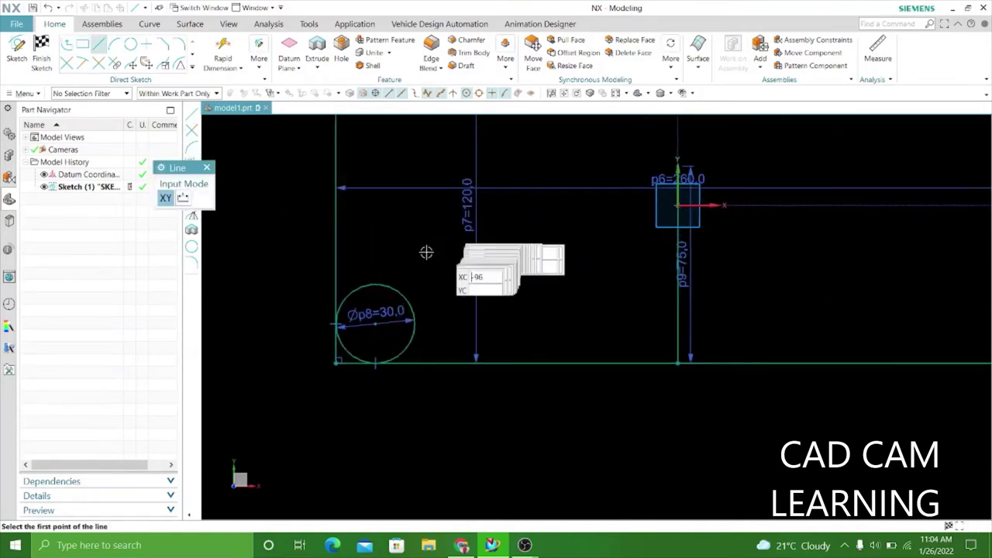
click(352, 288)
scroll(677, 133, up, 1)
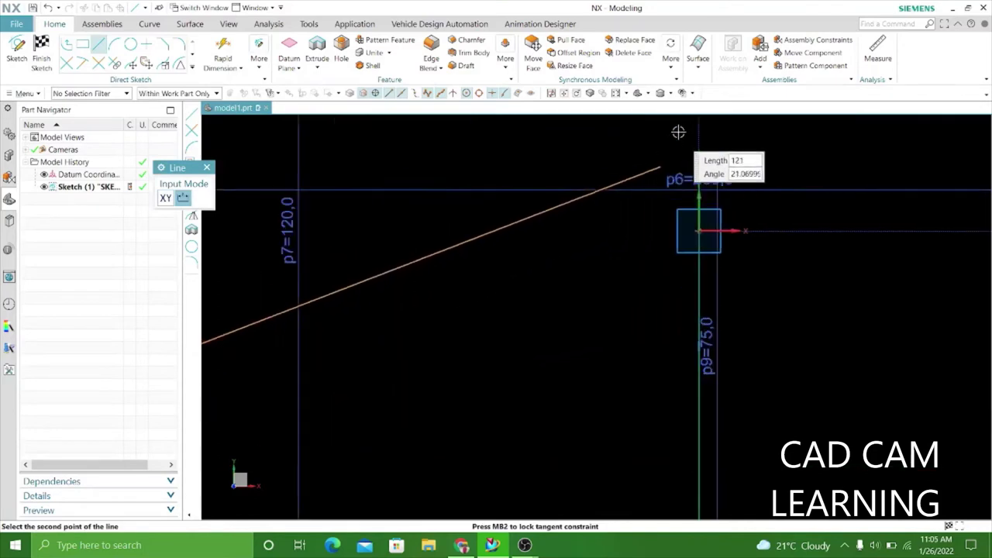
scroll(679, 180, up, 1)
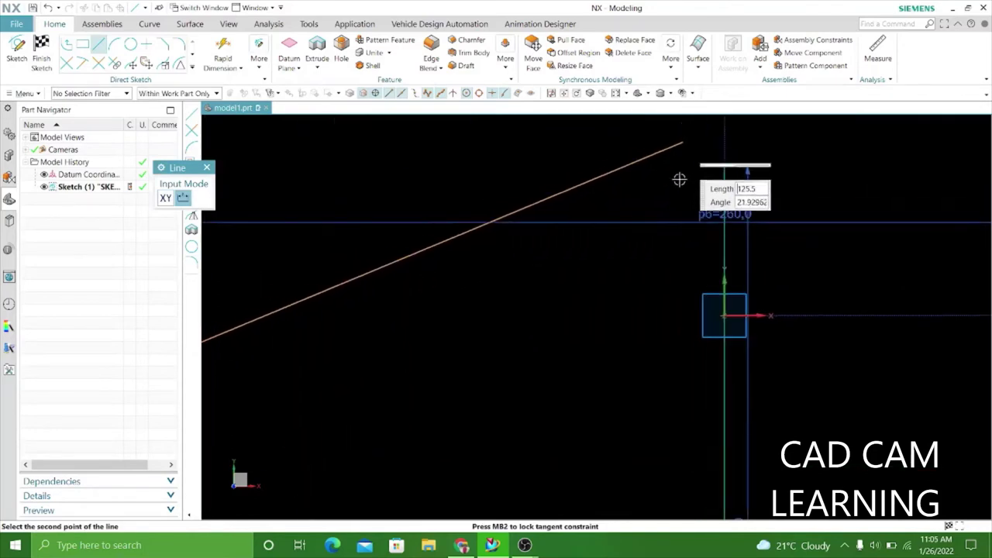
click(724, 166)
scroll(736, 197, down, 1)
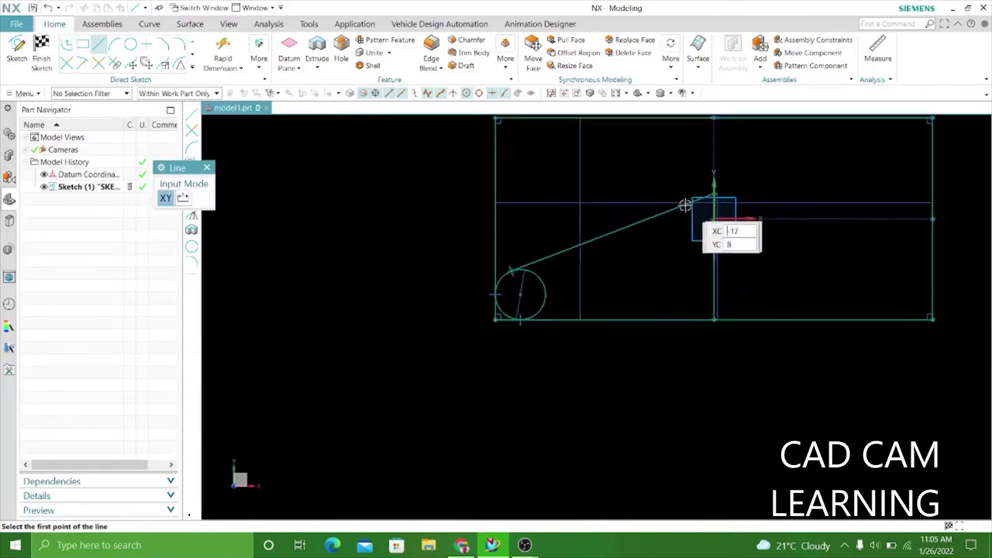
scroll(701, 213, down, 1)
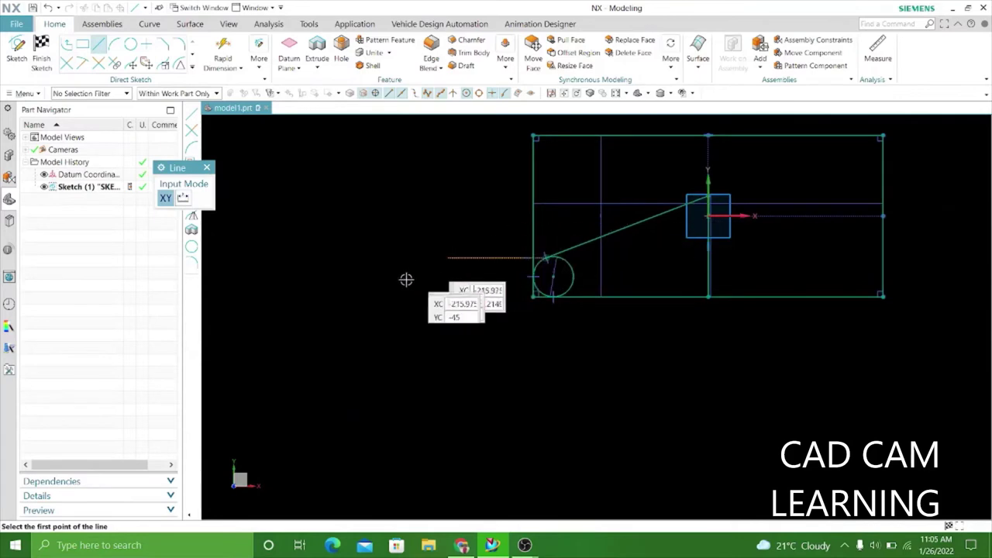
click(206, 168)
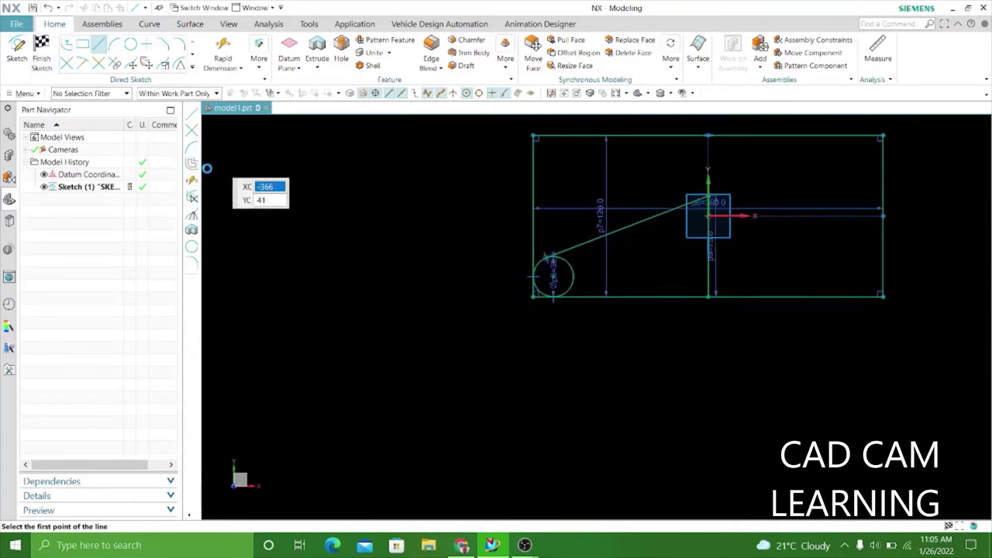
Mirror Curve the left arc and slanted line about the vertical centreline to build the right side.
click(193, 68)
click(67, 160)
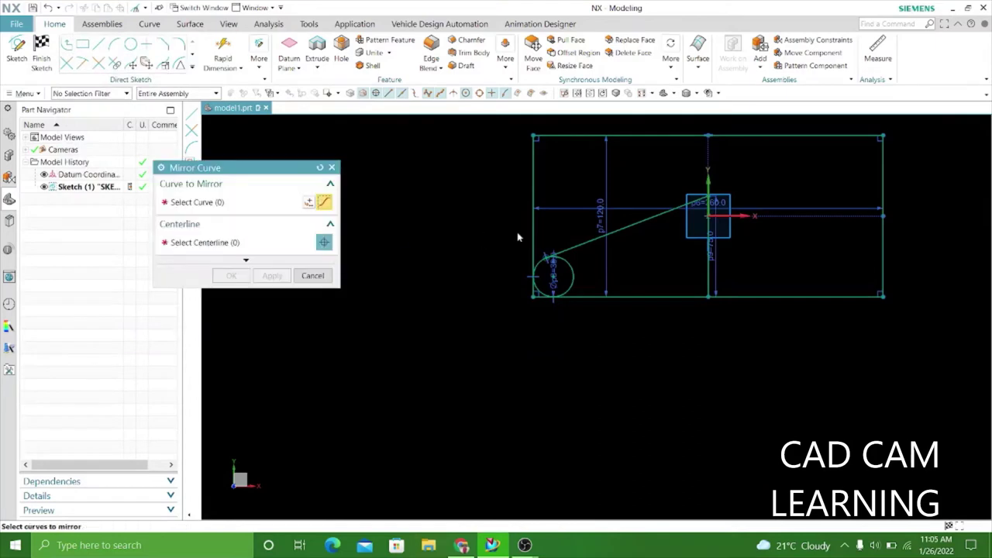
click(561, 260)
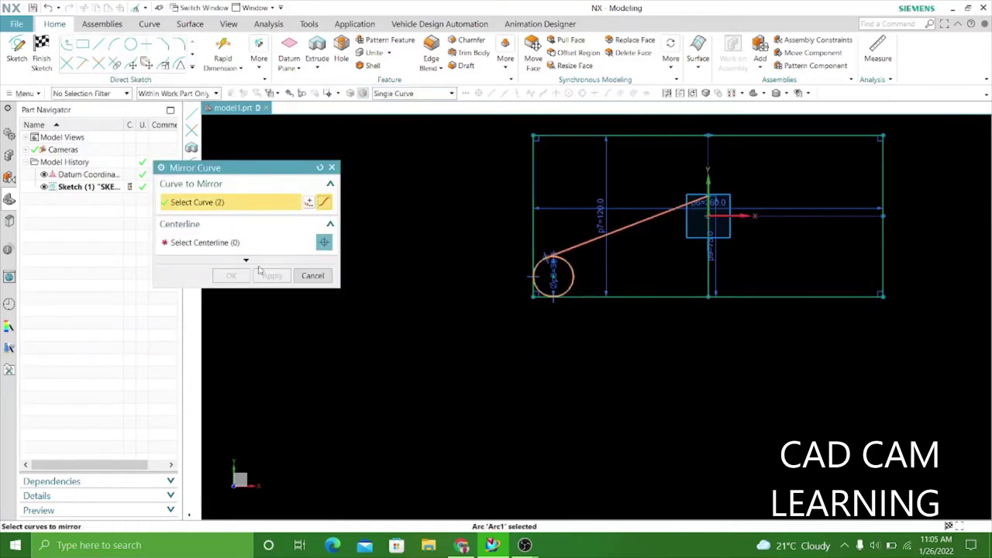
click(195, 242)
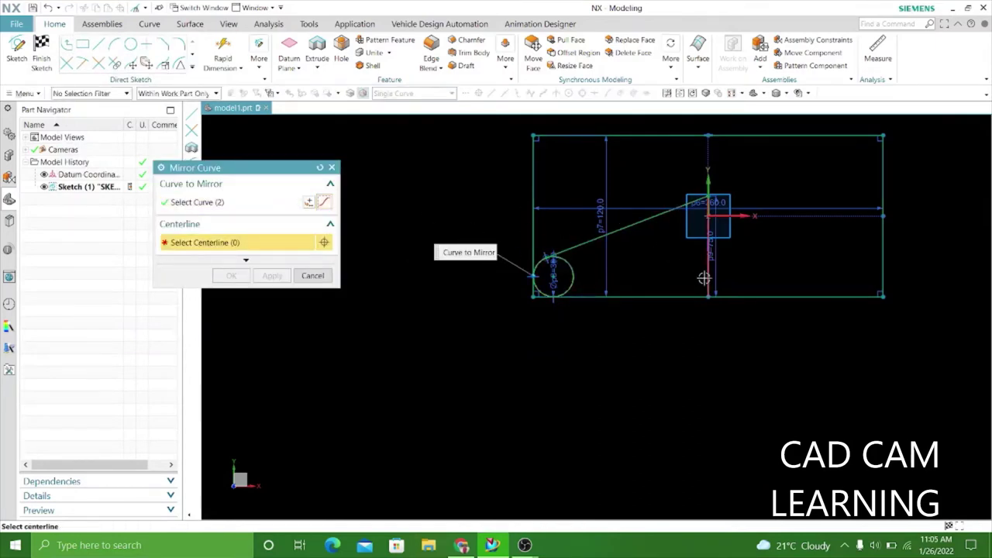
click(706, 277)
click(272, 276)
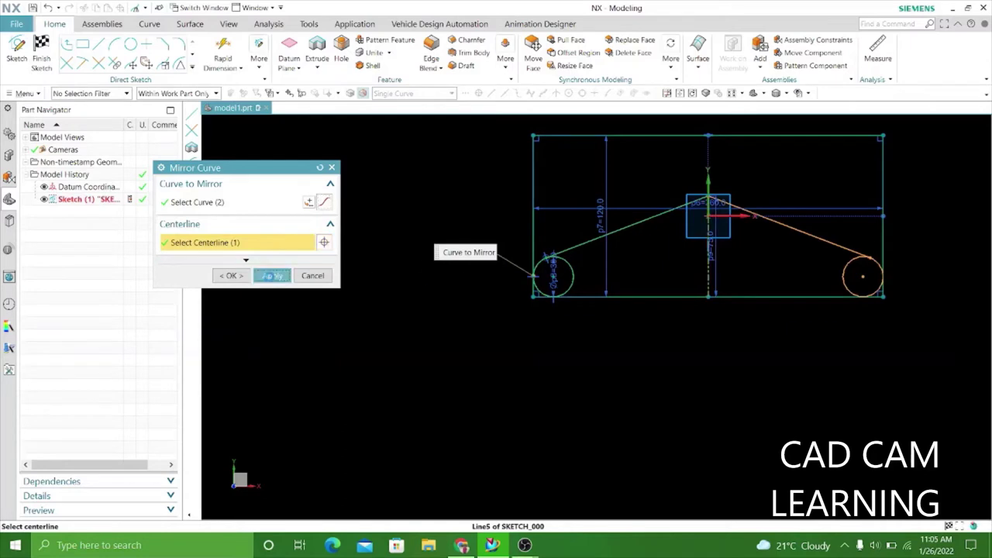
click(313, 276)
scroll(705, 165, up, 2)
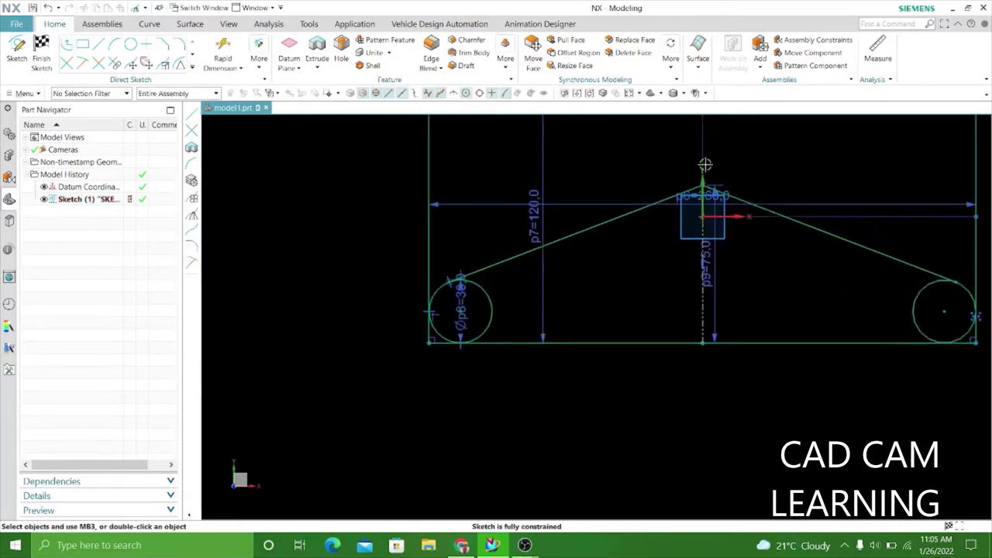
scroll(588, 337, down, 3)
scroll(726, 222, up, 2)
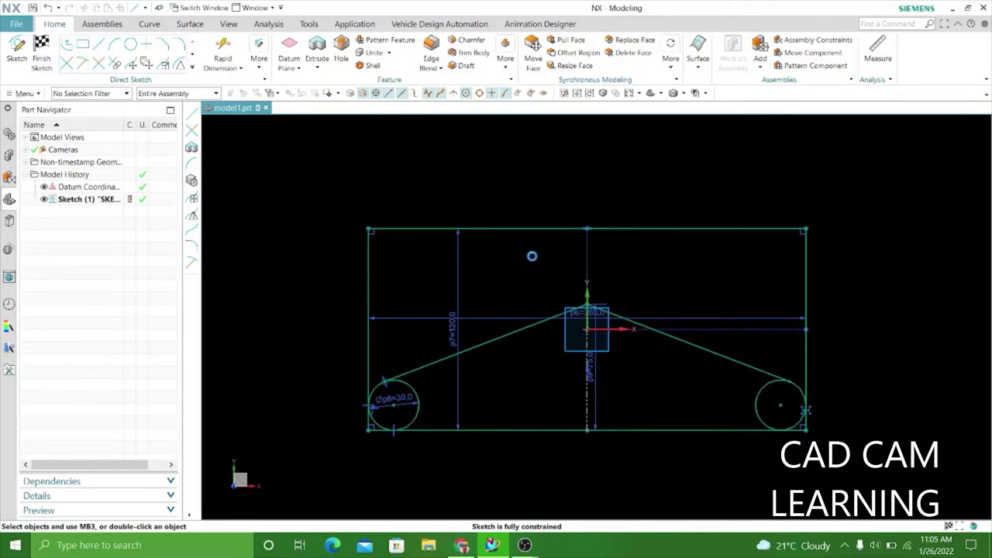
Draw a vertical line of length 70 dropping from the top edge, left of centre.
key(l)
click(526, 230)
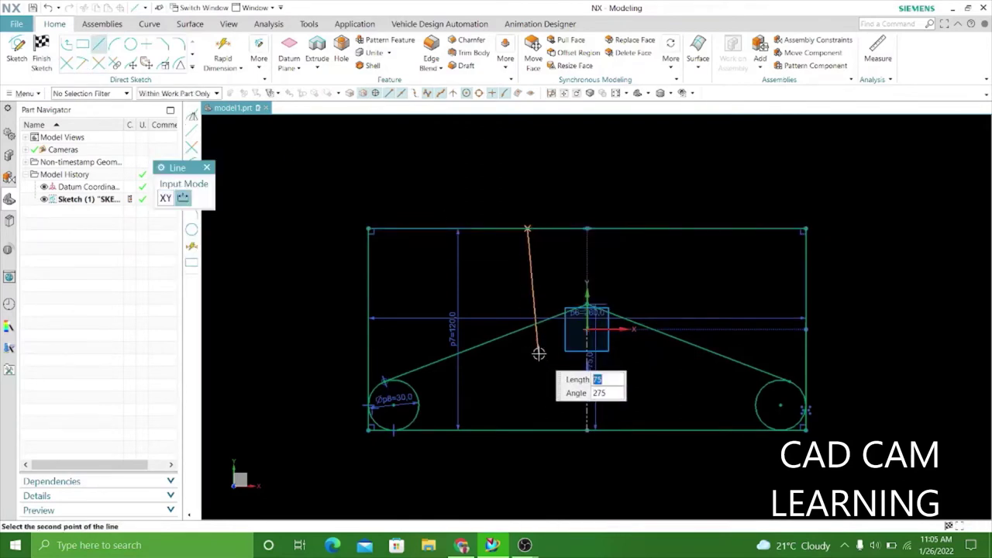
scroll(529, 347, up, 3)
text(70)
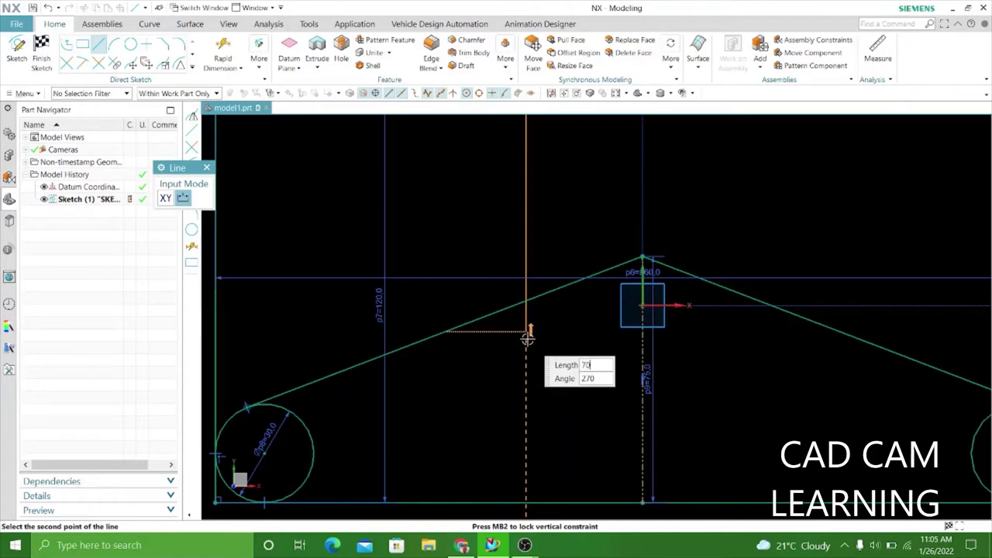
key(Return)
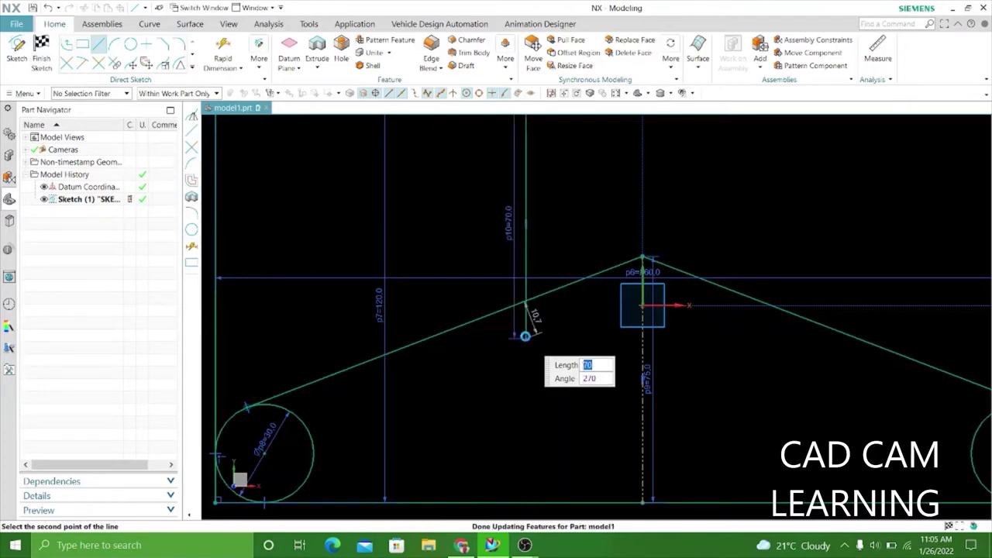
scroll(535, 356, down, 3)
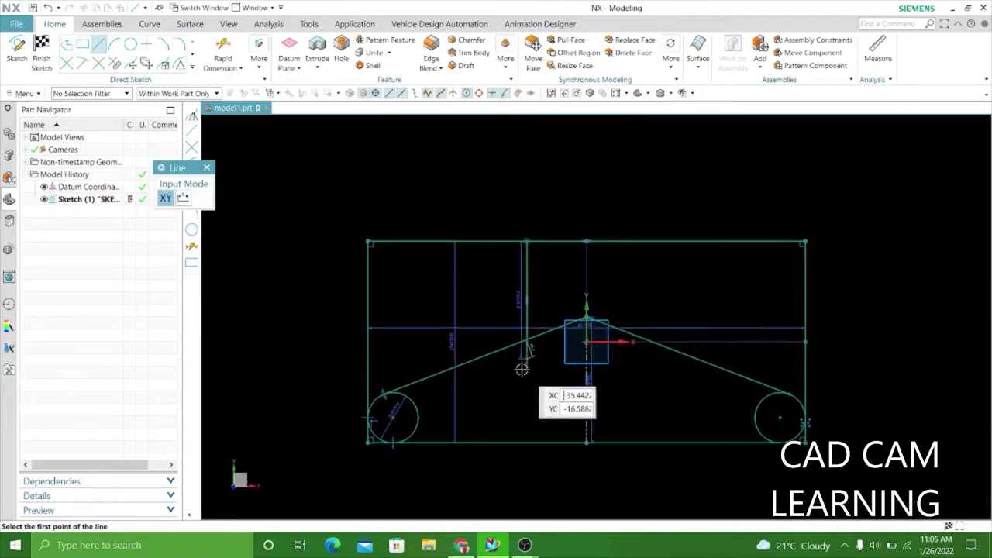
scroll(527, 372, down, 2)
click(207, 169)
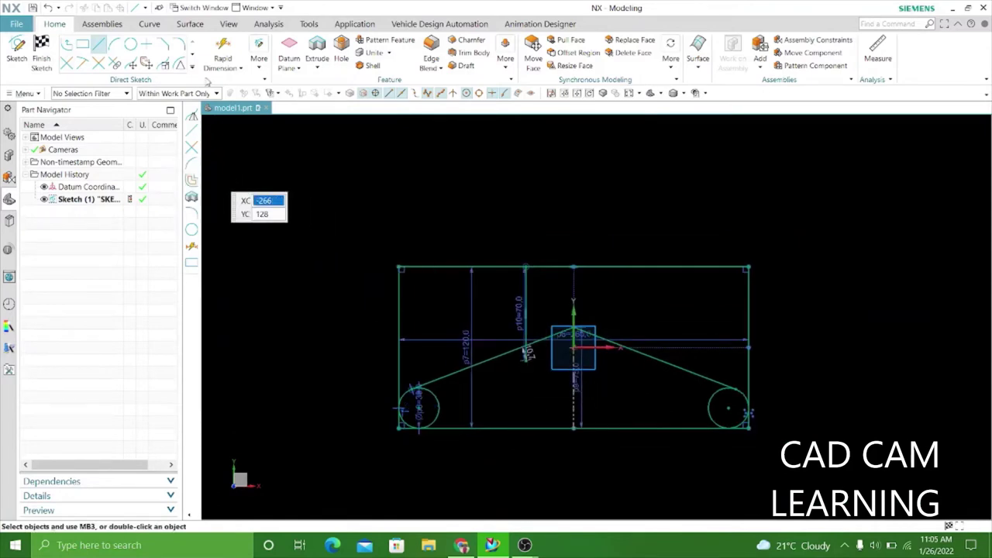
Use Mirror Curve to copy the 70-long vertical line to the right of the centreline.
click(193, 67)
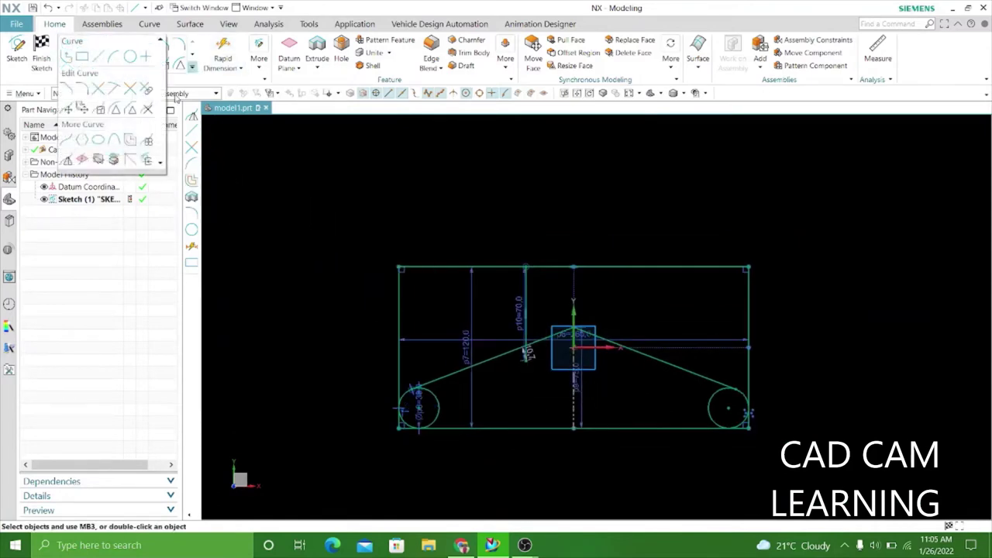
click(68, 160)
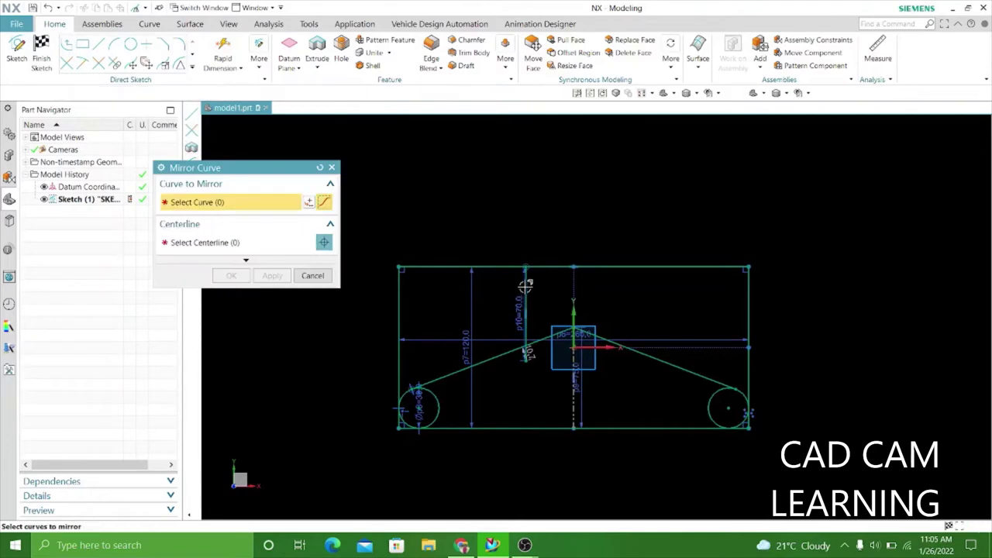
click(242, 243)
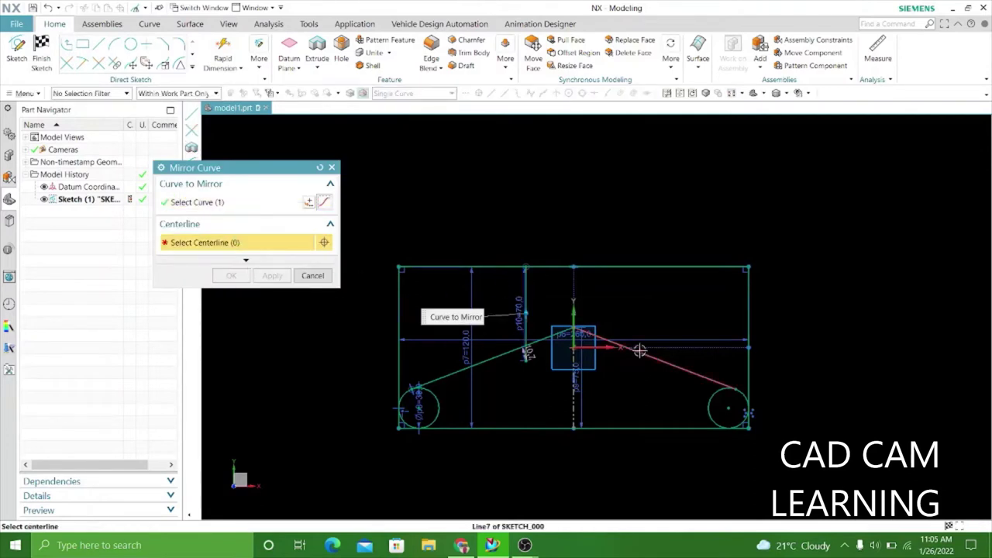
click(570, 310)
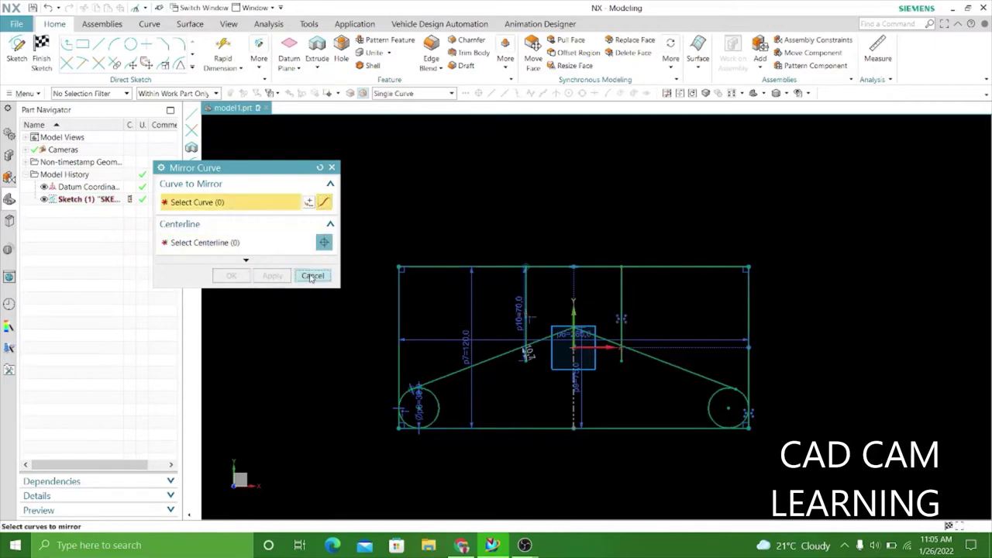
click(312, 275)
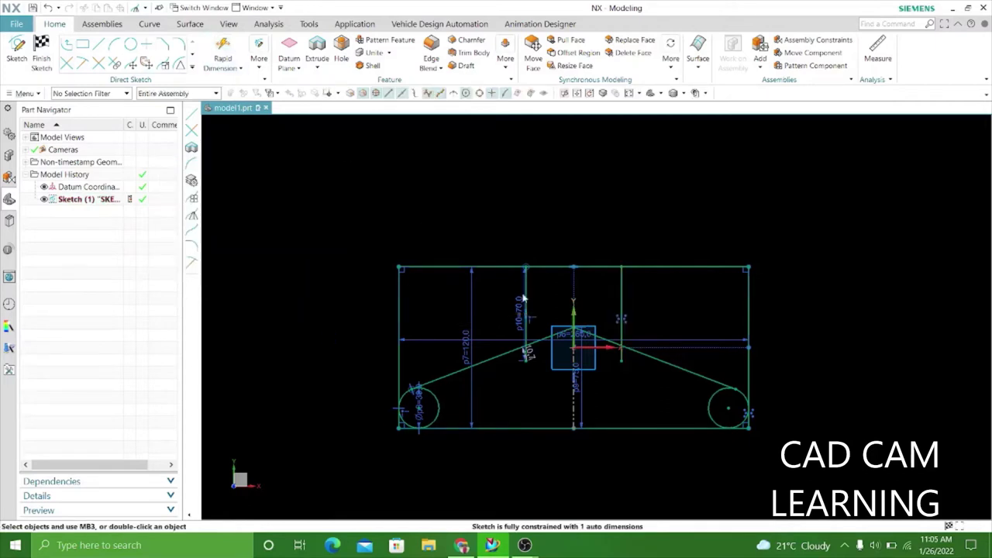
Dimension the gap between the two vertical lines as 40.
key(d)
scroll(543, 299, up, 2)
scroll(519, 304, up, 2)
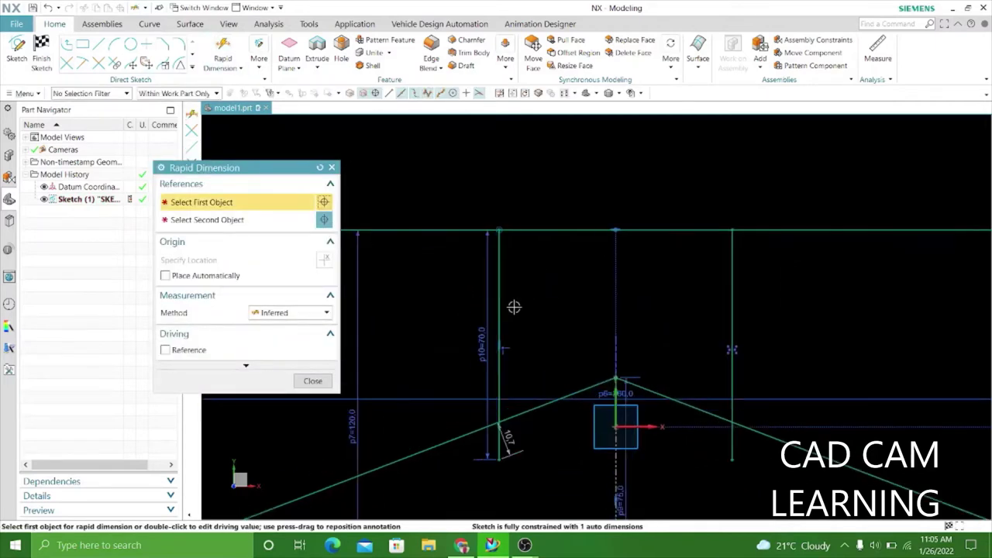
click(499, 309)
click(731, 309)
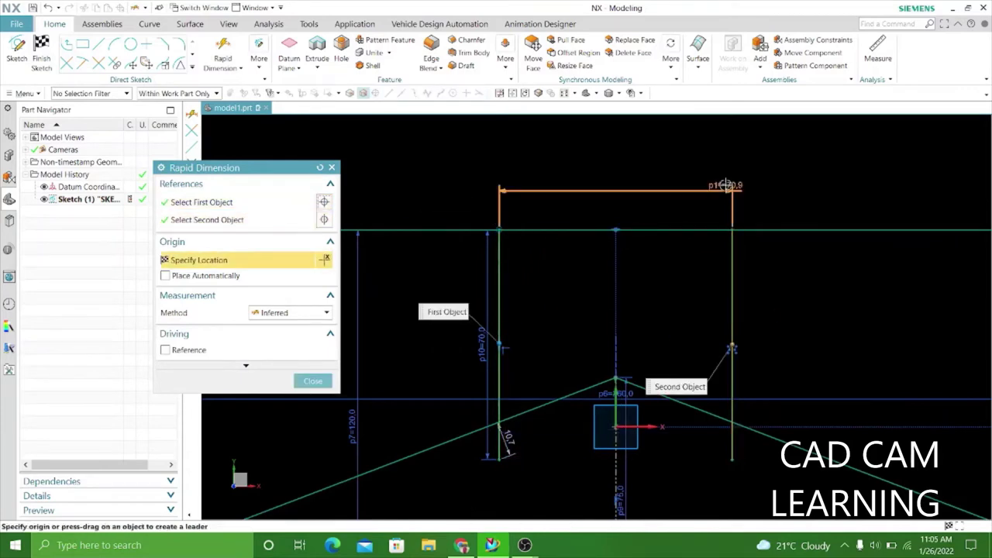
click(721, 186)
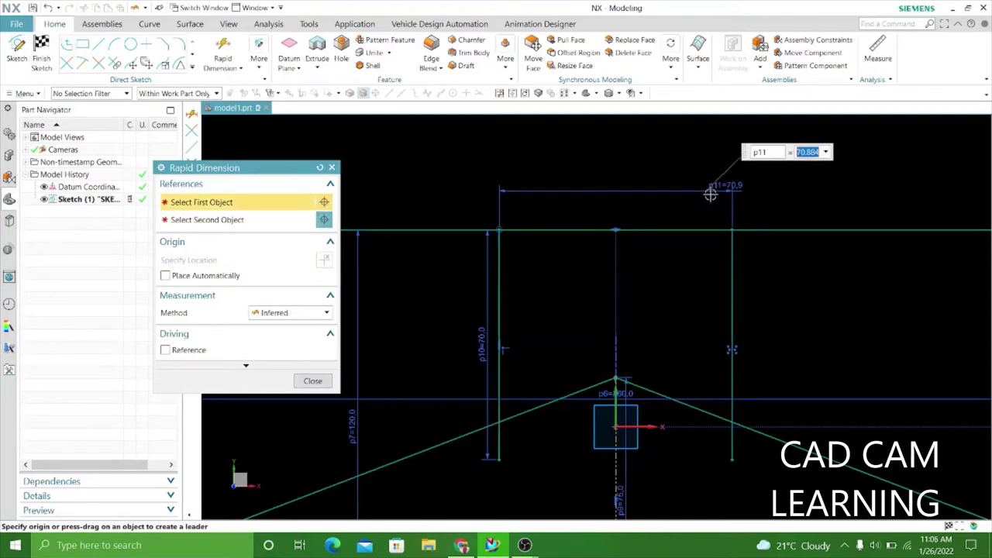
text(40)
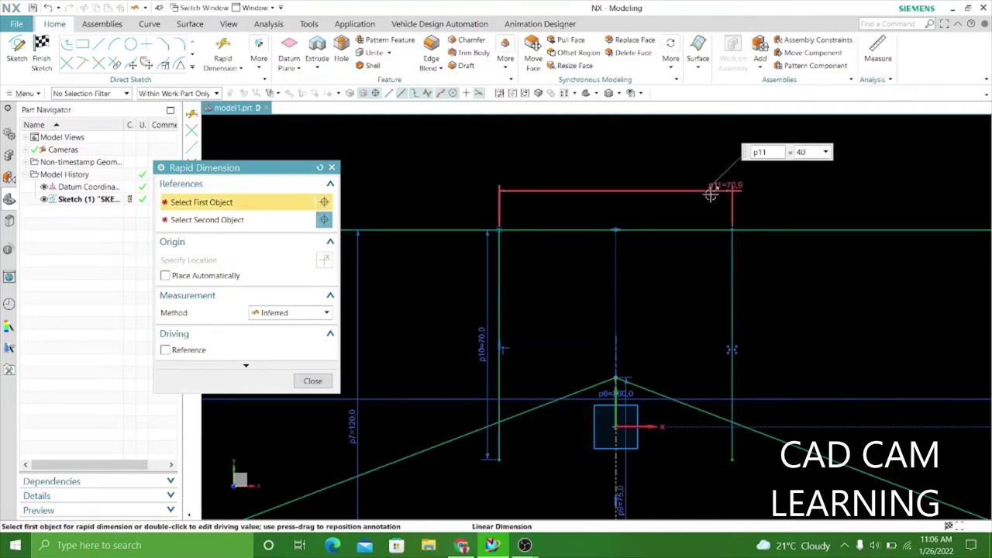
key(Return)
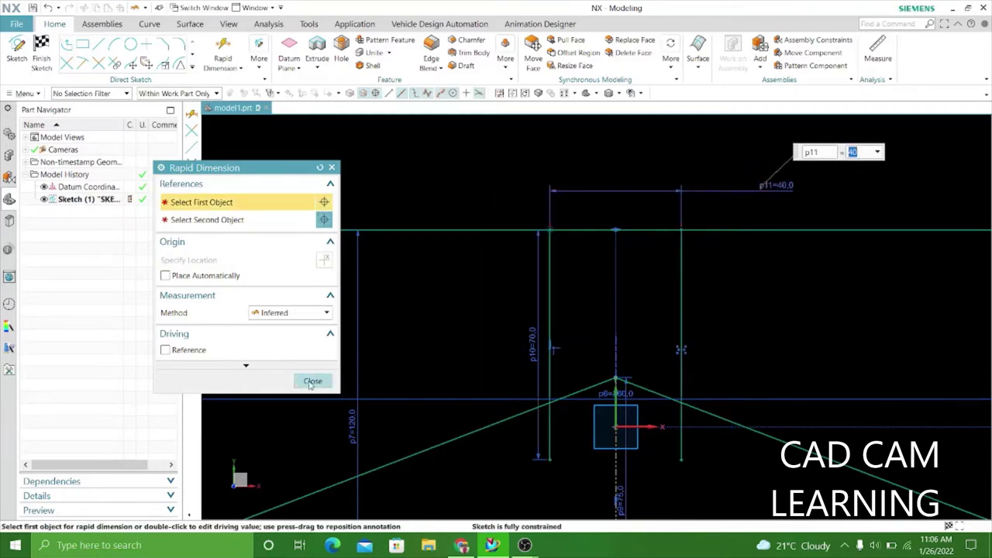
click(312, 381)
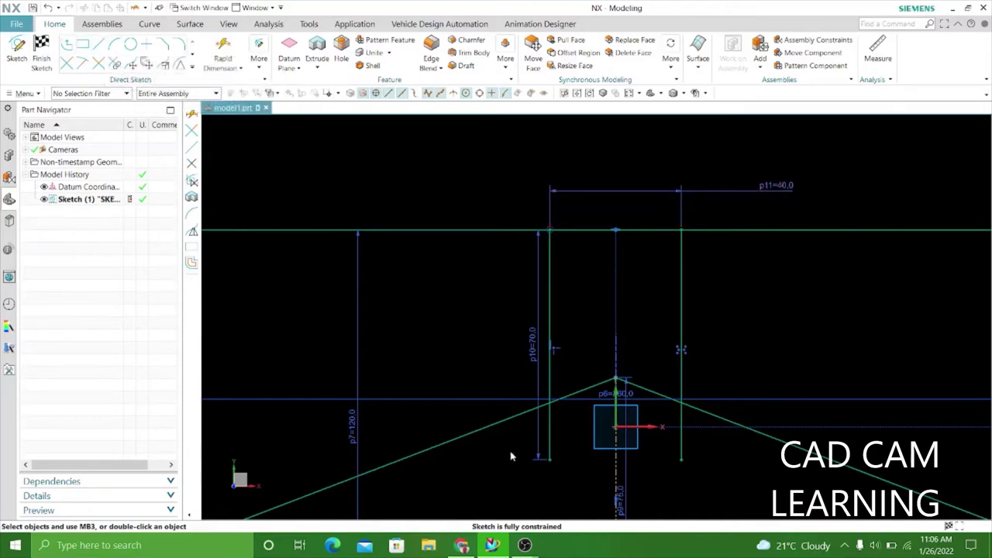
Join the bottom ends of the two vertical lines with a horizontal line.
key(l)
click(548, 459)
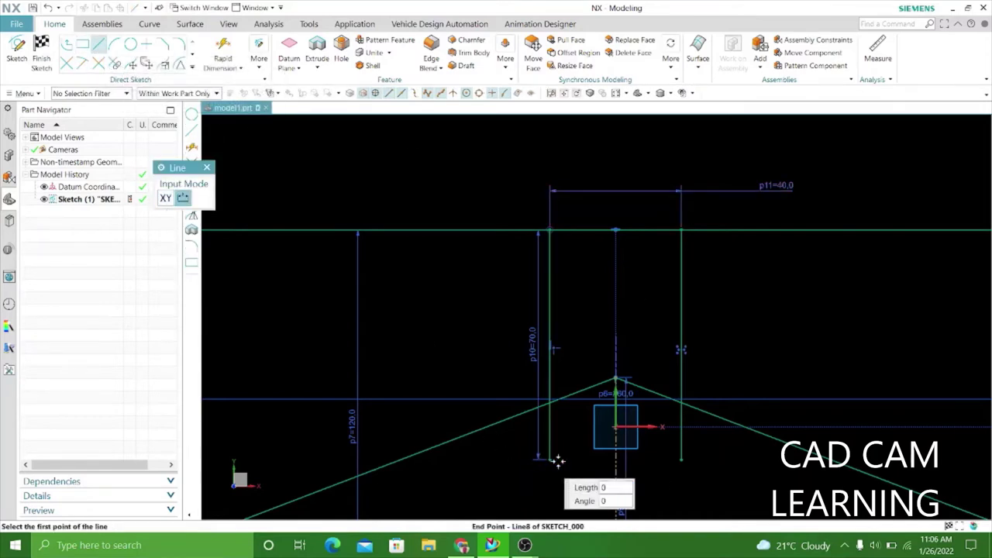
click(679, 459)
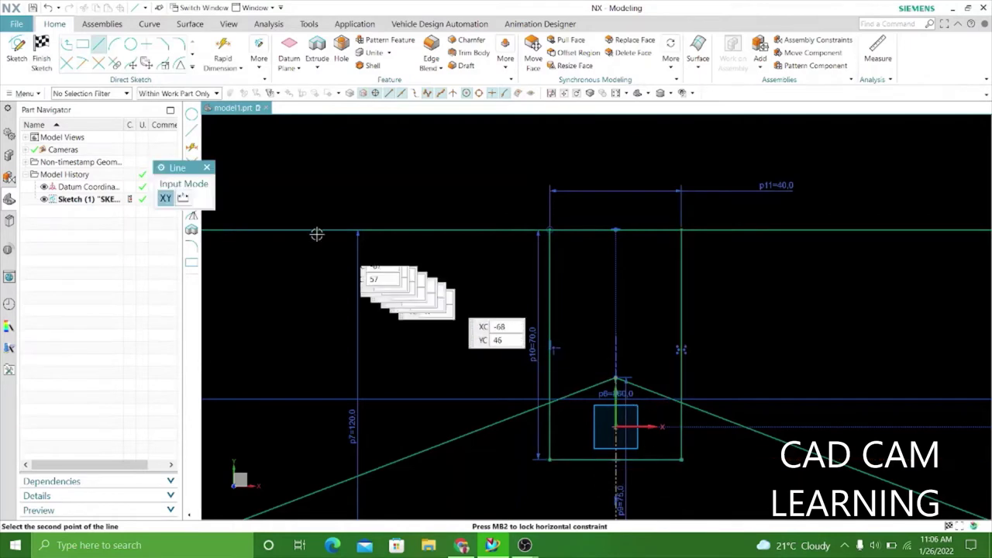
click(208, 168)
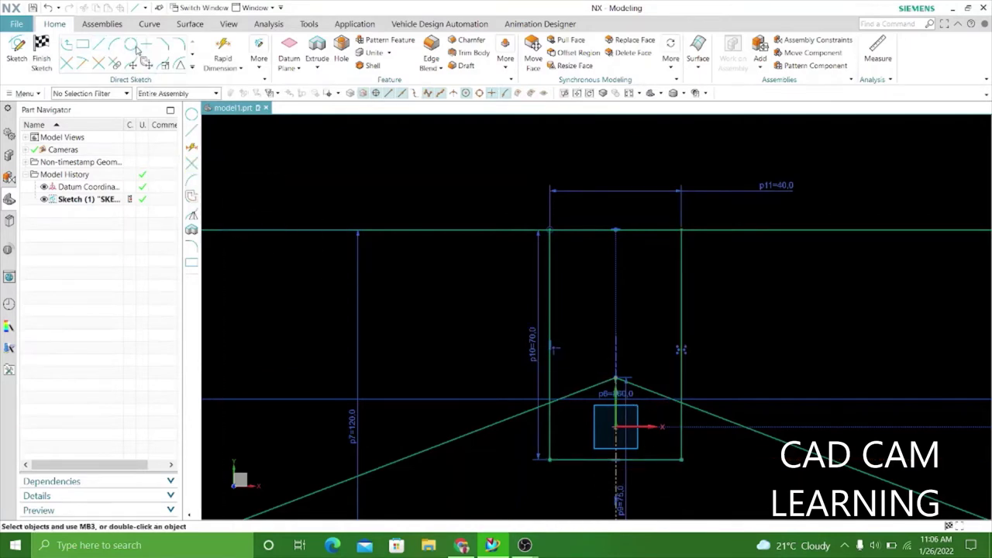
key(o)
scroll(611, 297, up, 3)
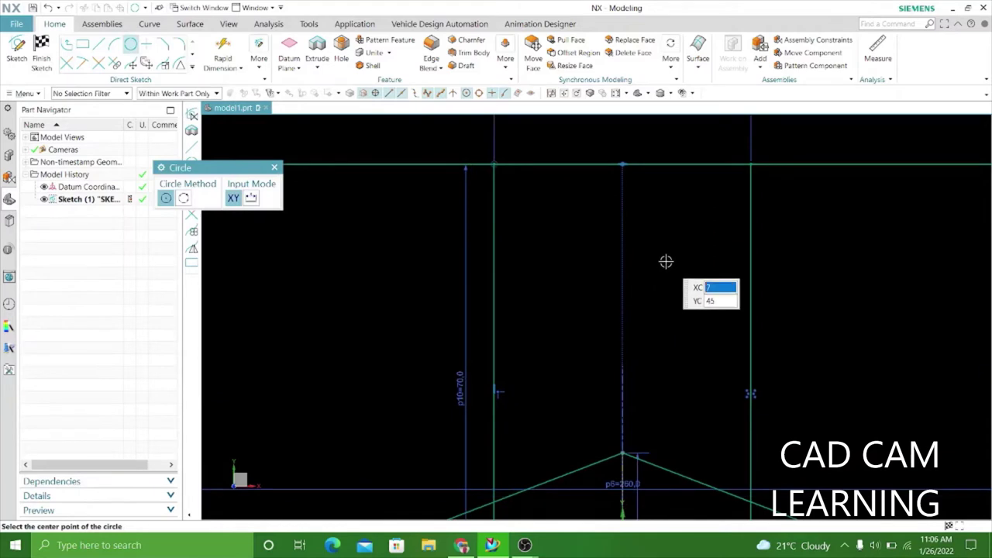
Place a circle between the vertical lines, just below the rectangle's top edge.
click(666, 259)
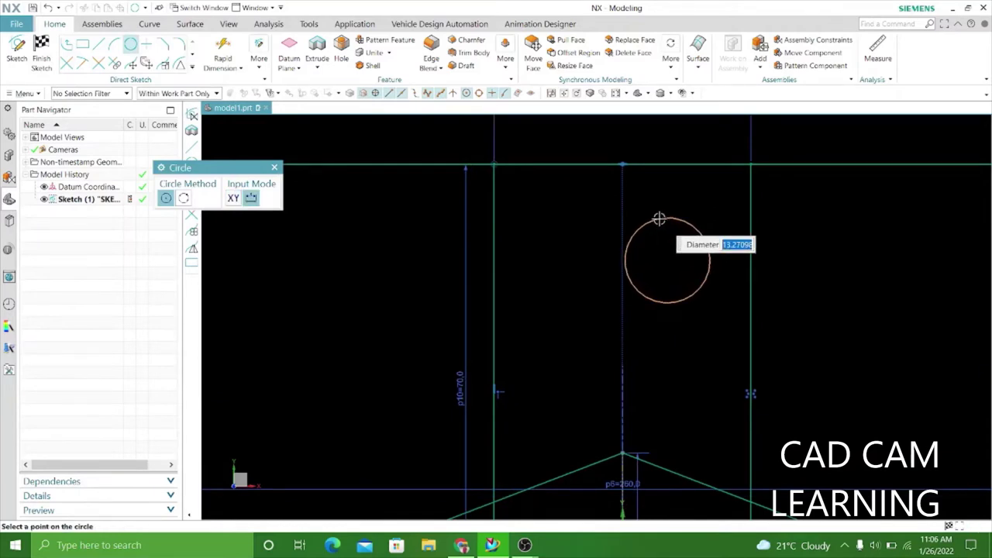
click(659, 218)
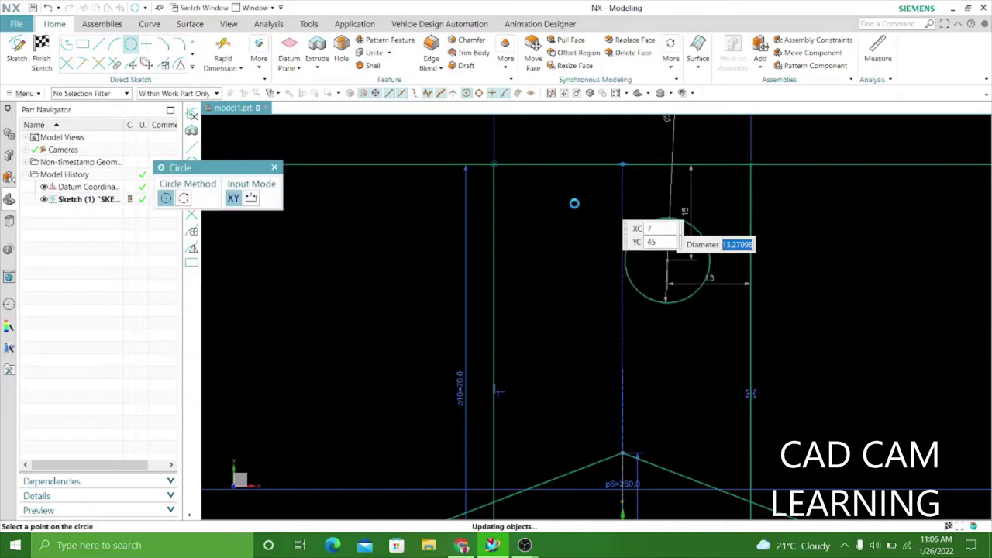
click(274, 168)
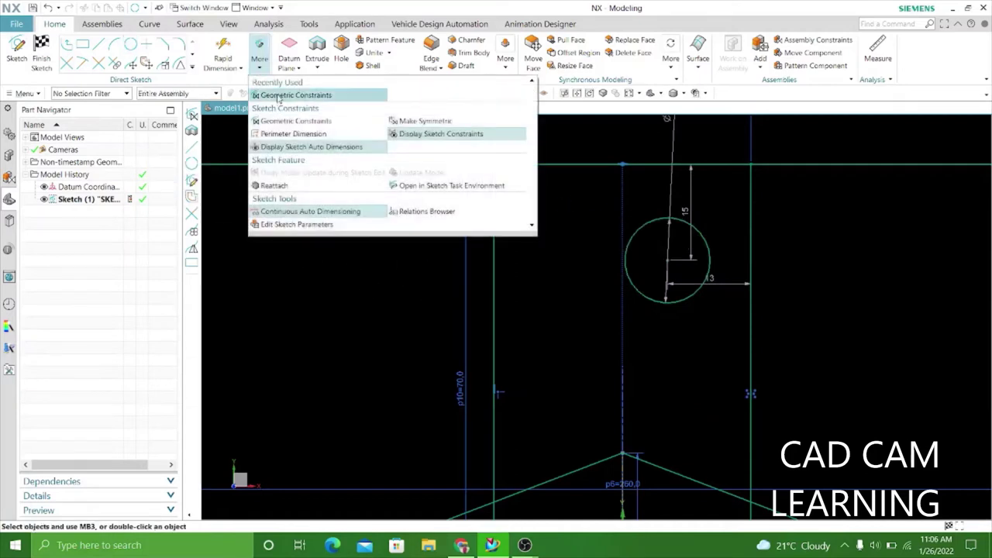
Make the circle tangent to the right line, the top edge and the left line.
click(287, 94)
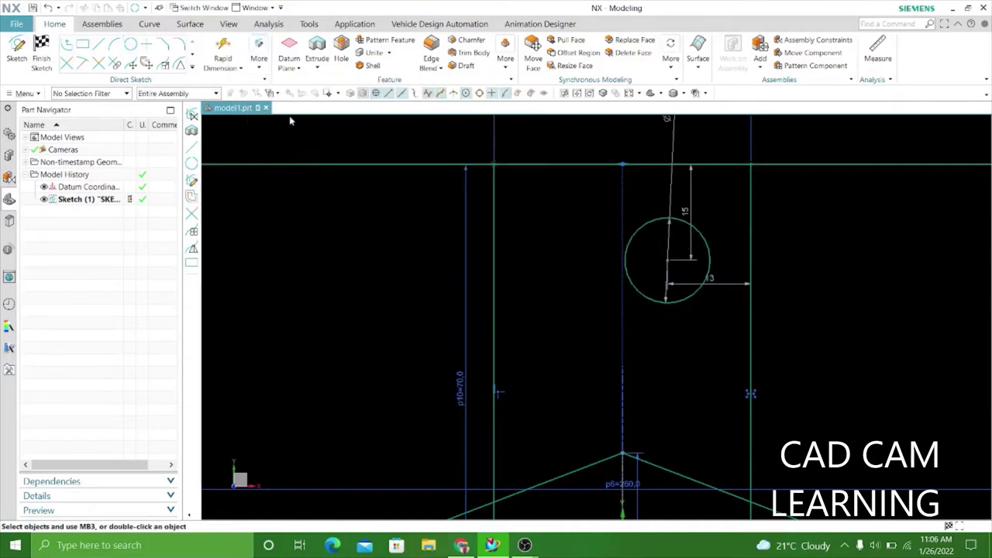
click(711, 258)
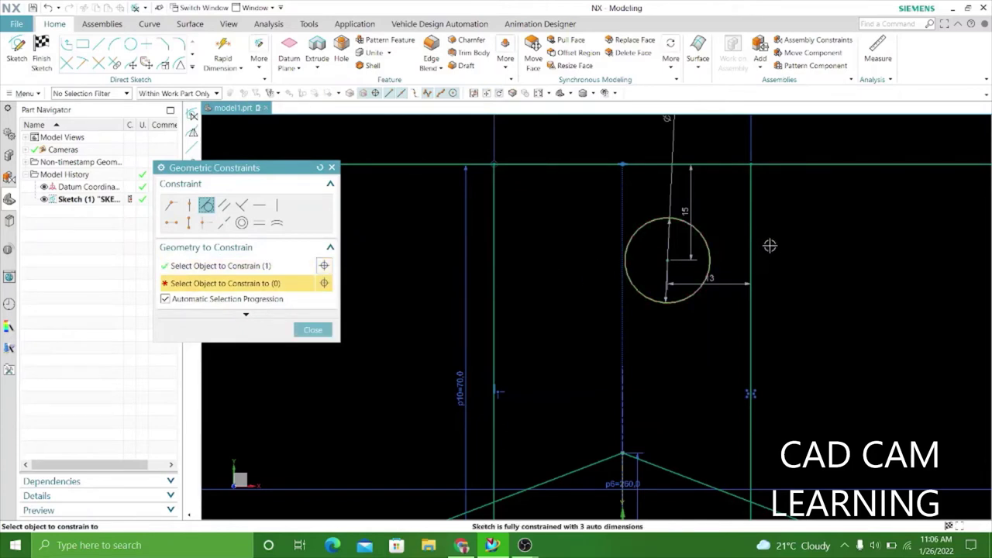
click(752, 244)
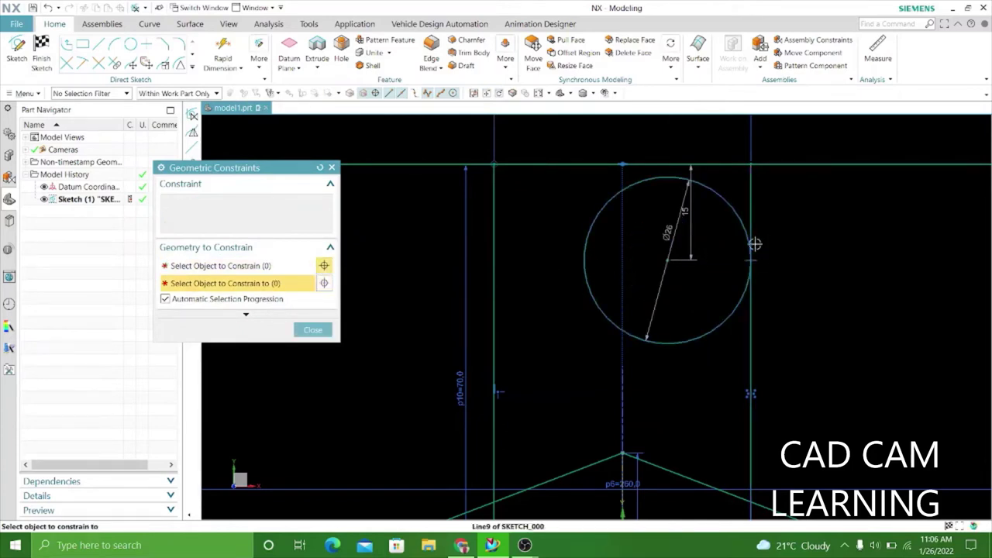
click(731, 210)
click(714, 183)
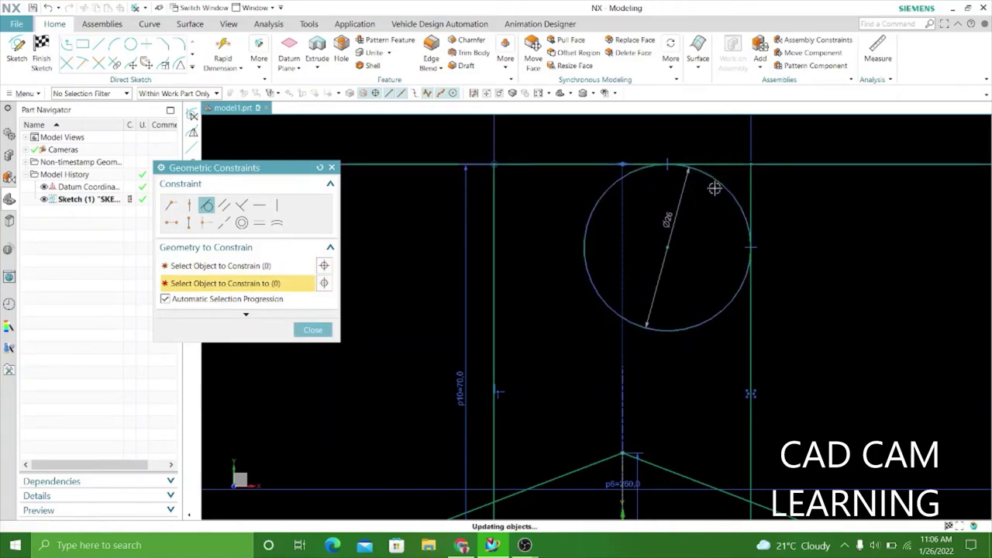
click(582, 226)
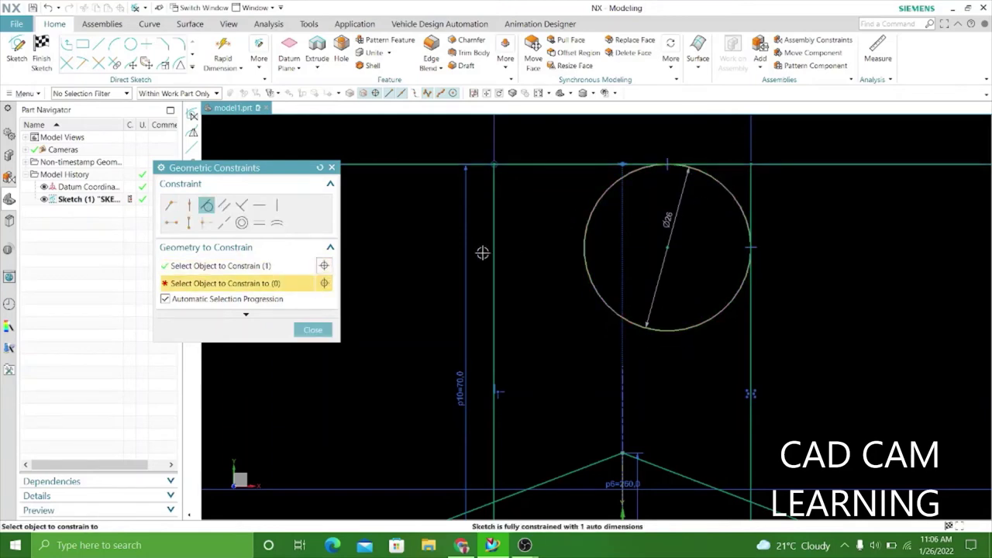
click(493, 250)
scroll(593, 256, down, 3)
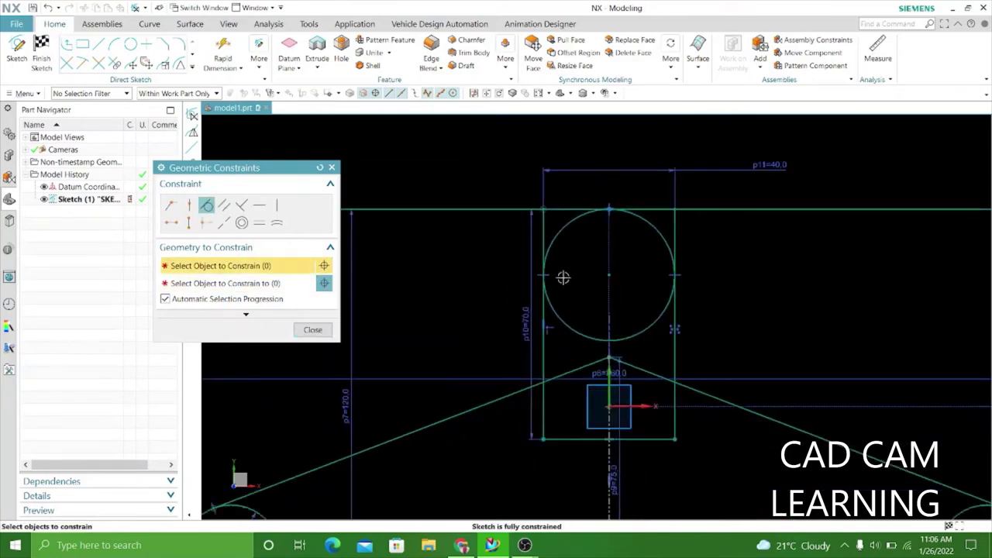
click(313, 330)
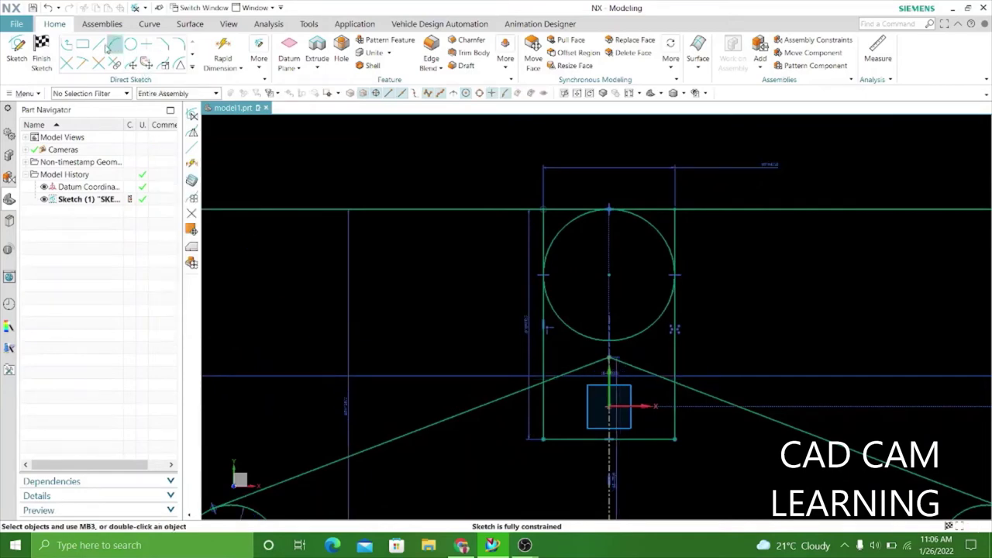
Draw a 15-long horizontal line leftward from the left vertical line.
key(l)
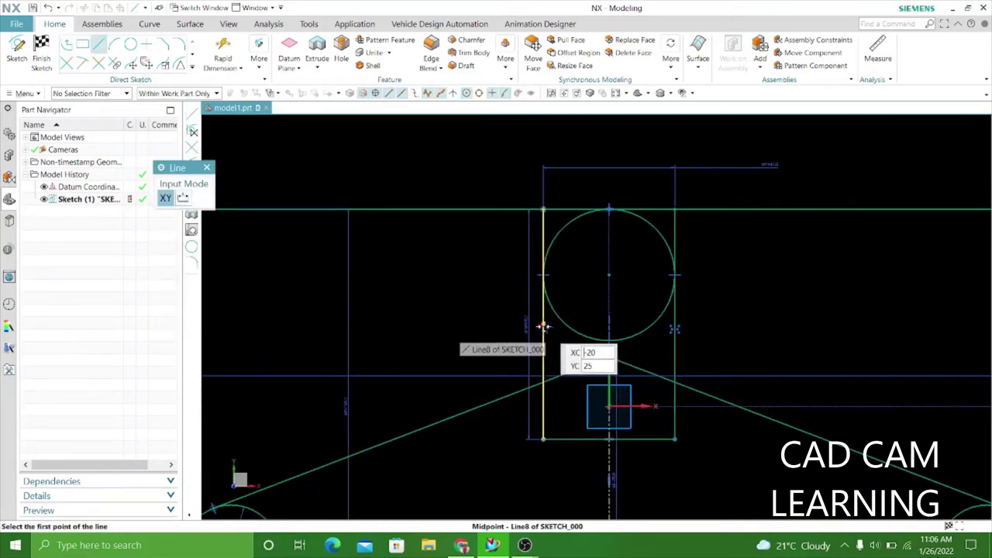
click(493, 322)
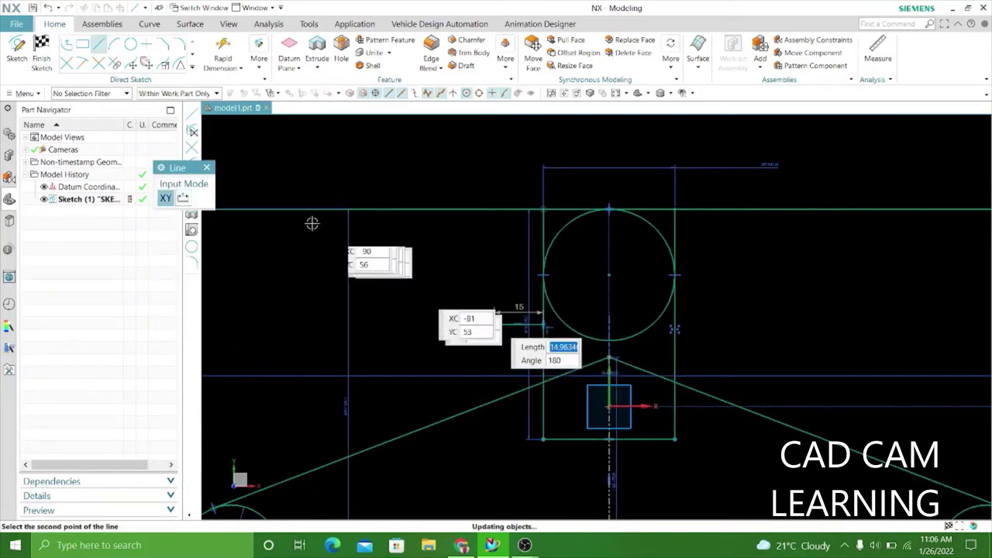
key(Escape)
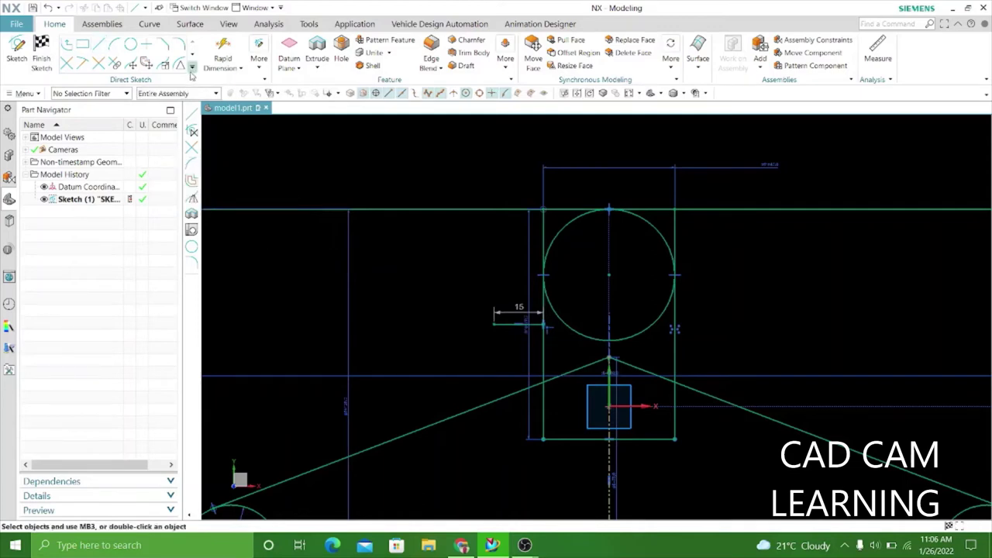
click(192, 68)
Mirror the circle about the short 15-long line to add an identical circle below it.
click(543, 263)
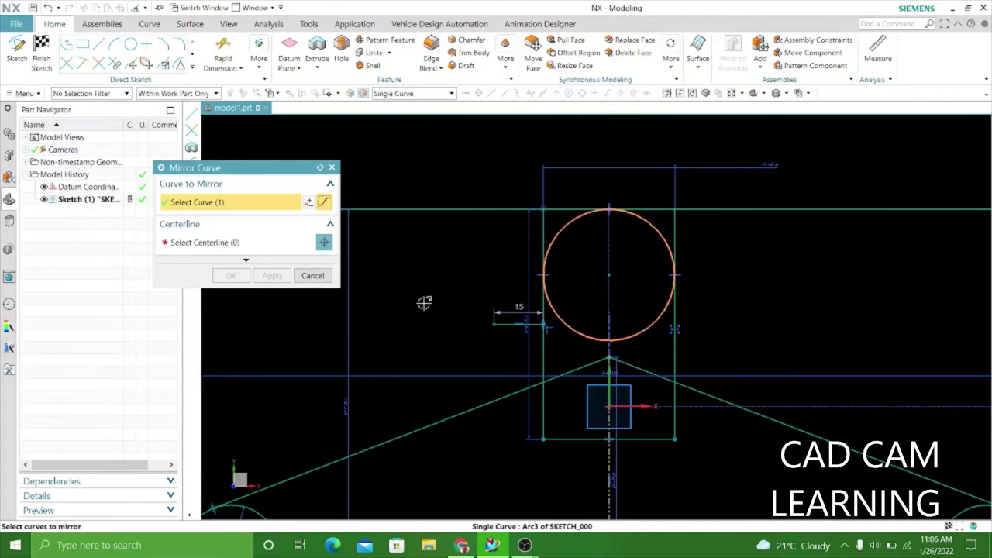
click(239, 242)
click(502, 323)
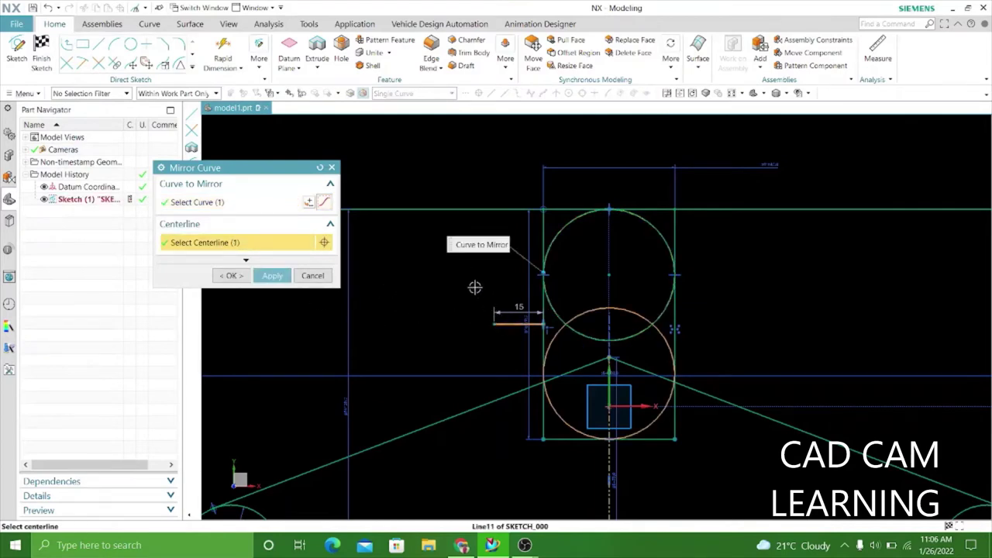
click(264, 275)
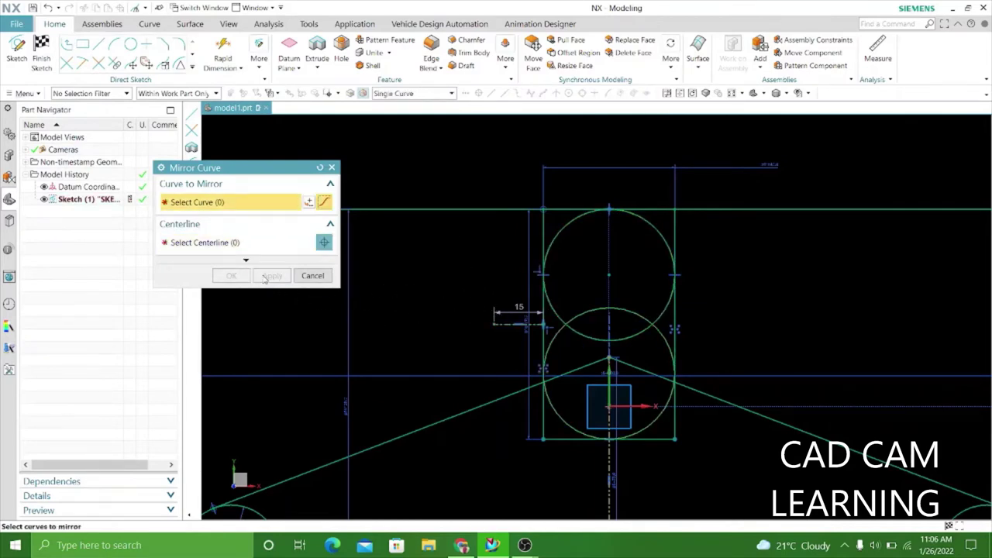
click(313, 277)
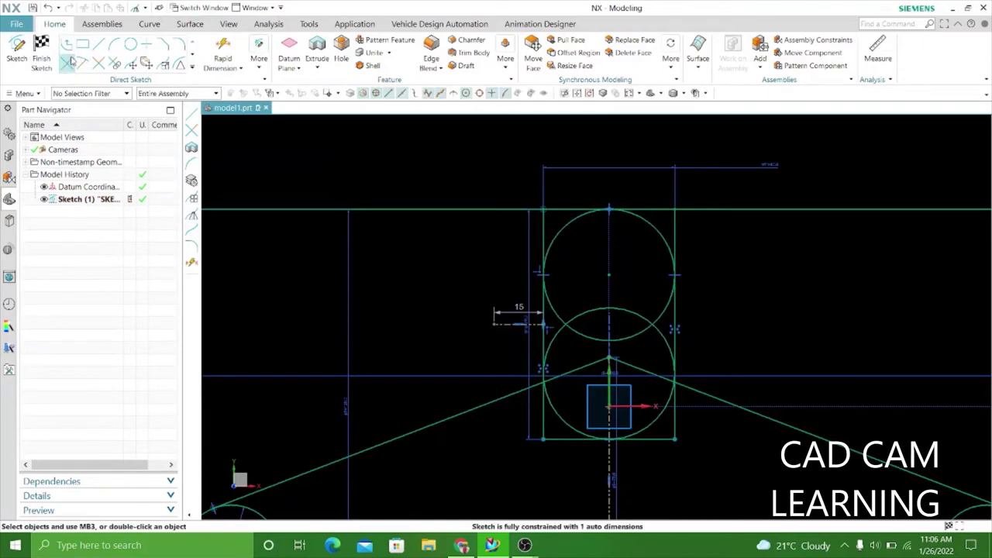
Quick Trim the lower left, bottom and right slot lines and the slanted segments inside the circle.
key(t)
scroll(573, 470, up, 2)
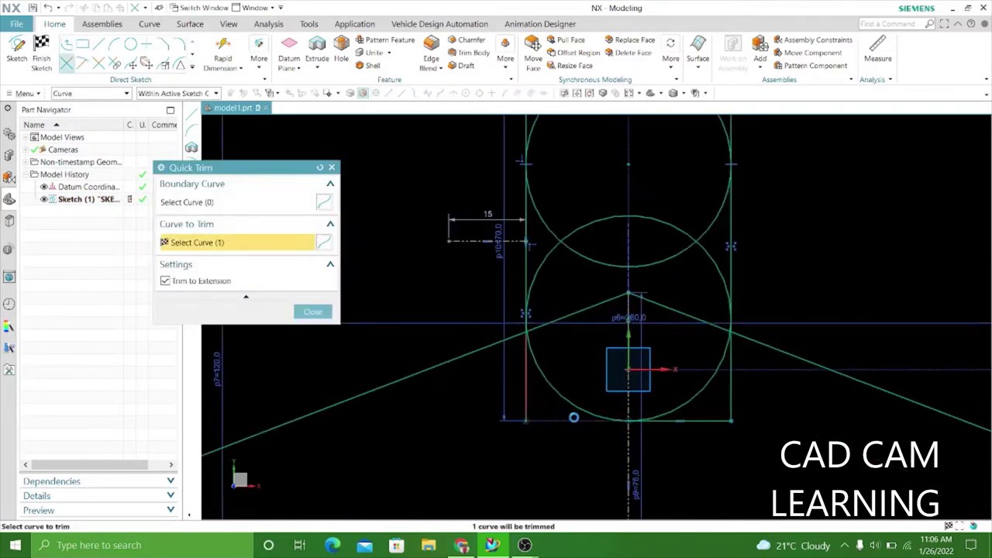
click(573, 417)
click(707, 420)
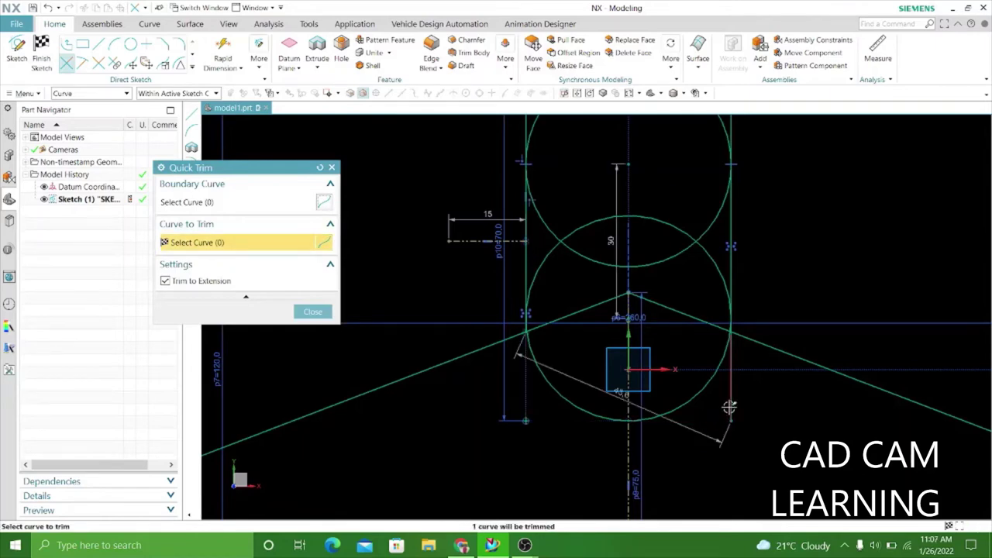
click(729, 406)
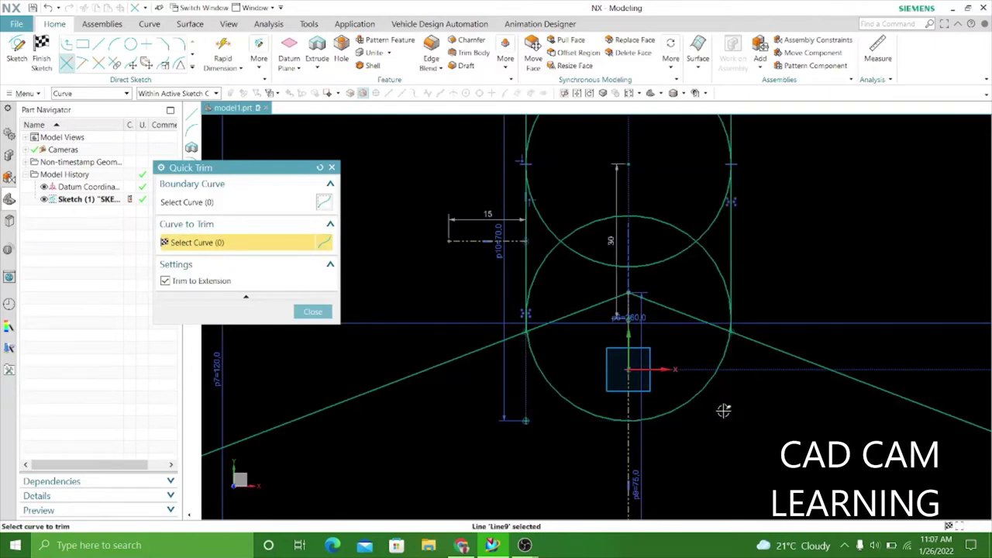
click(681, 313)
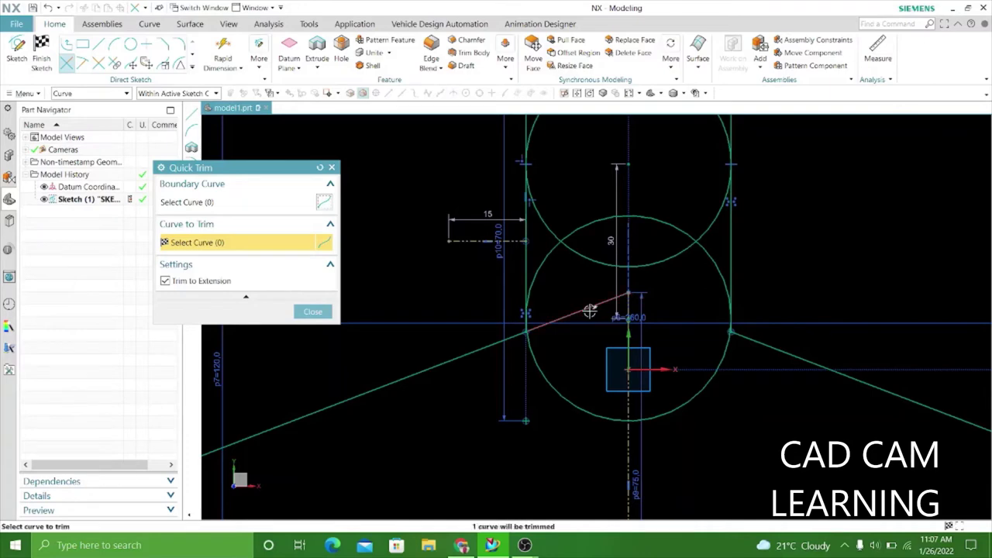
click(586, 310)
Trim the upper circle's inner arc, the notch arcs and the right slot line below the arc.
click(597, 258)
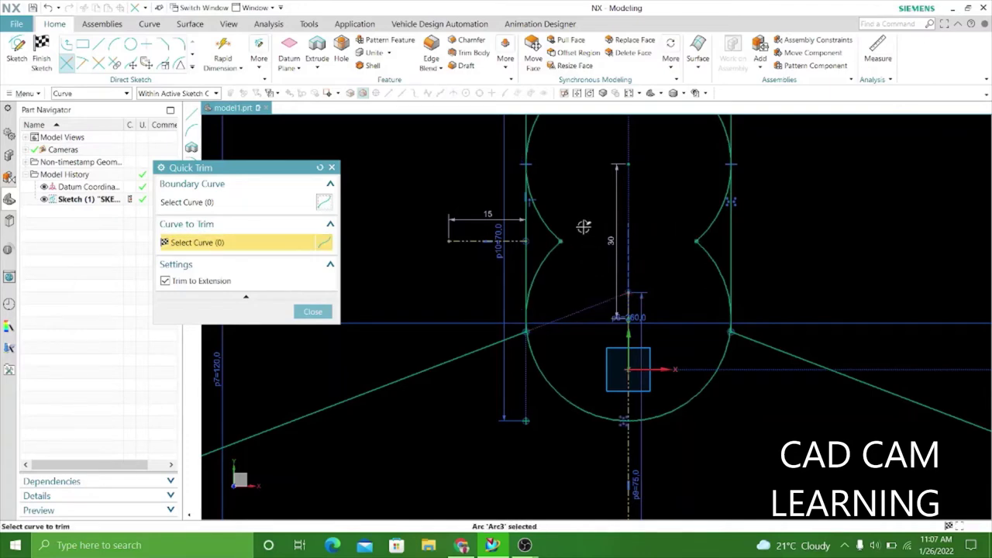
click(552, 230)
click(546, 279)
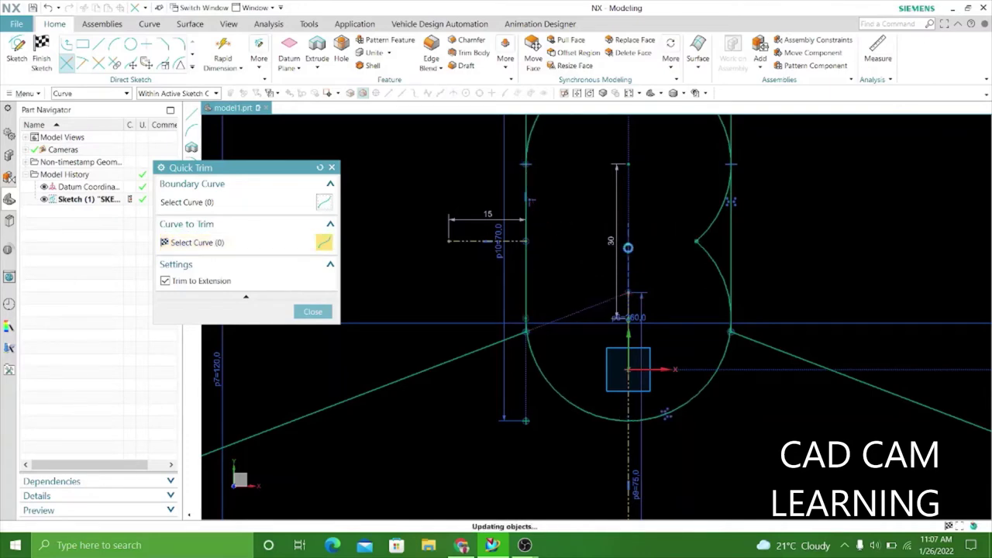
click(706, 246)
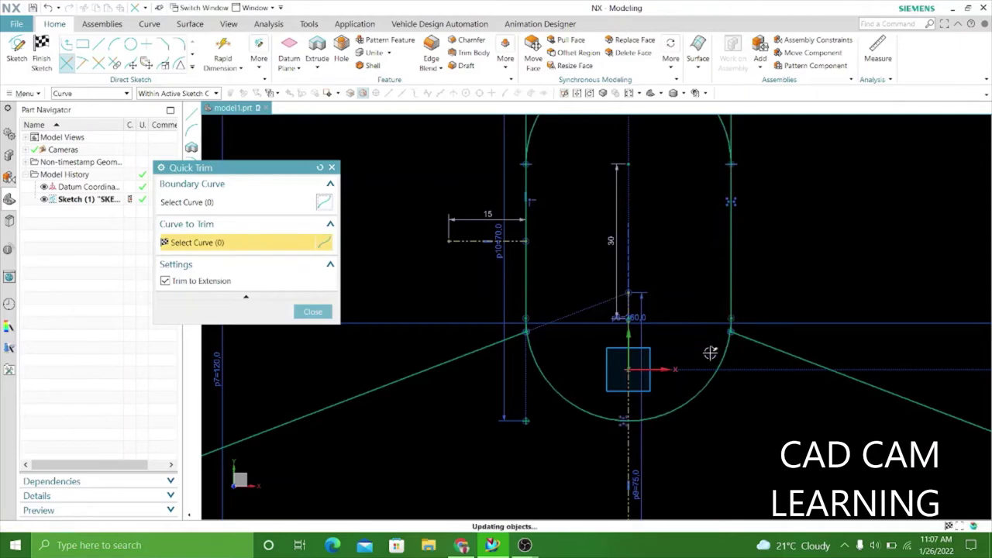
scroll(740, 439, down, 2)
scroll(740, 291, up, 2)
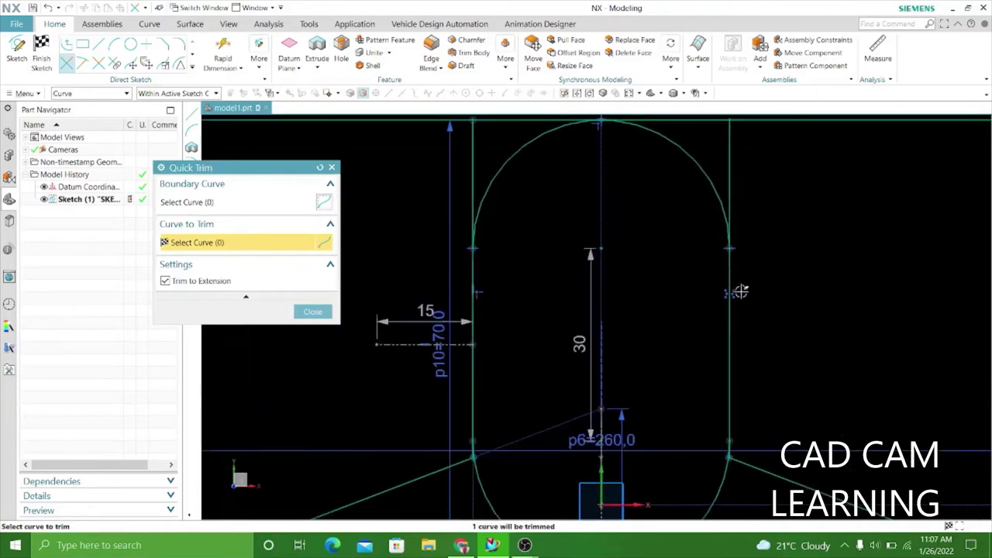
scroll(731, 352, down, 1)
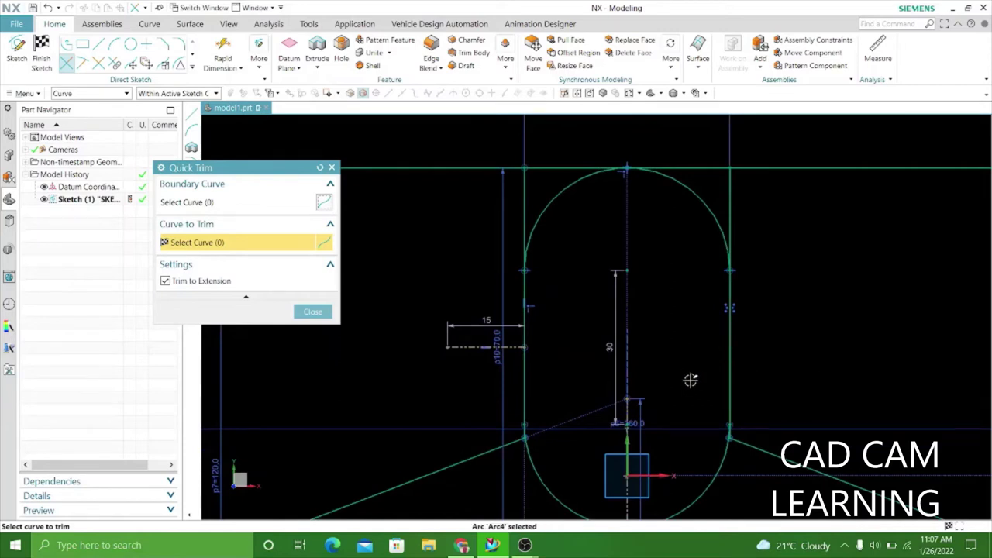
click(732, 391)
scroll(752, 346, up, 2)
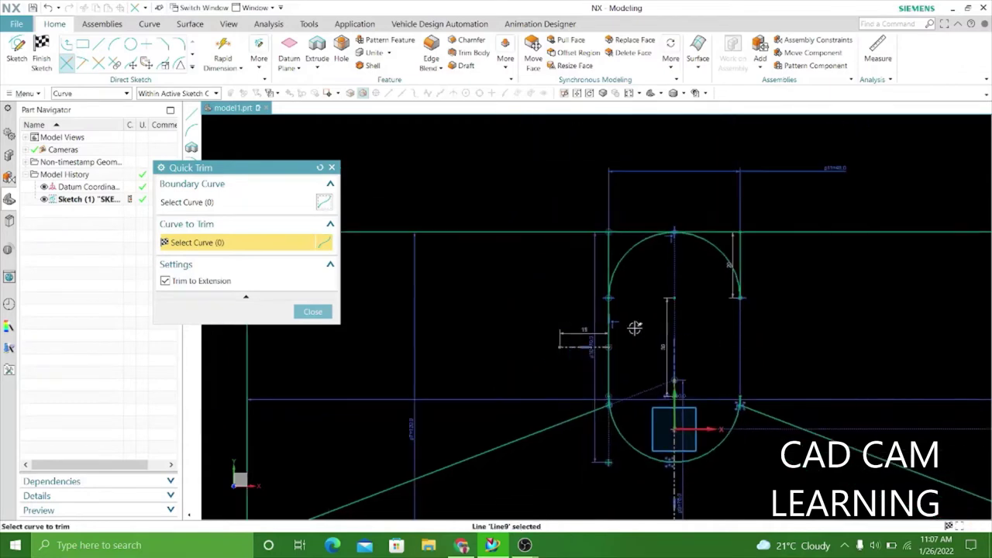
scroll(604, 309, up, 2)
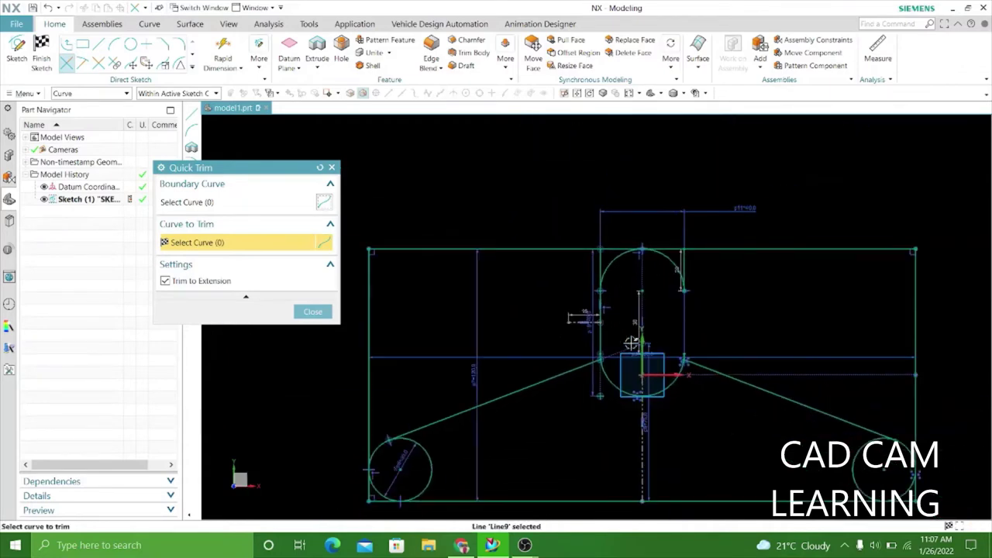
scroll(672, 375, down, 3)
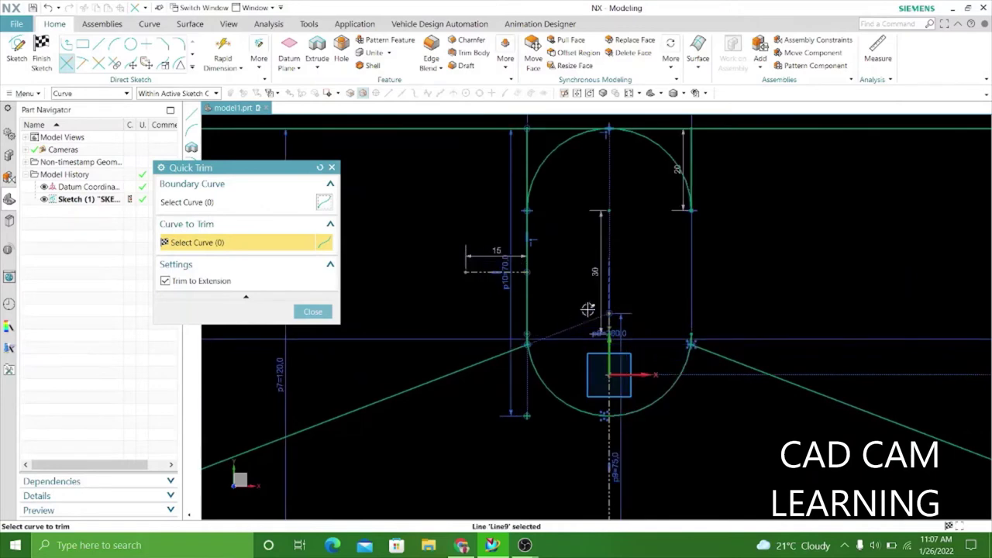
scroll(628, 255, up, 1)
scroll(543, 294, up, 1)
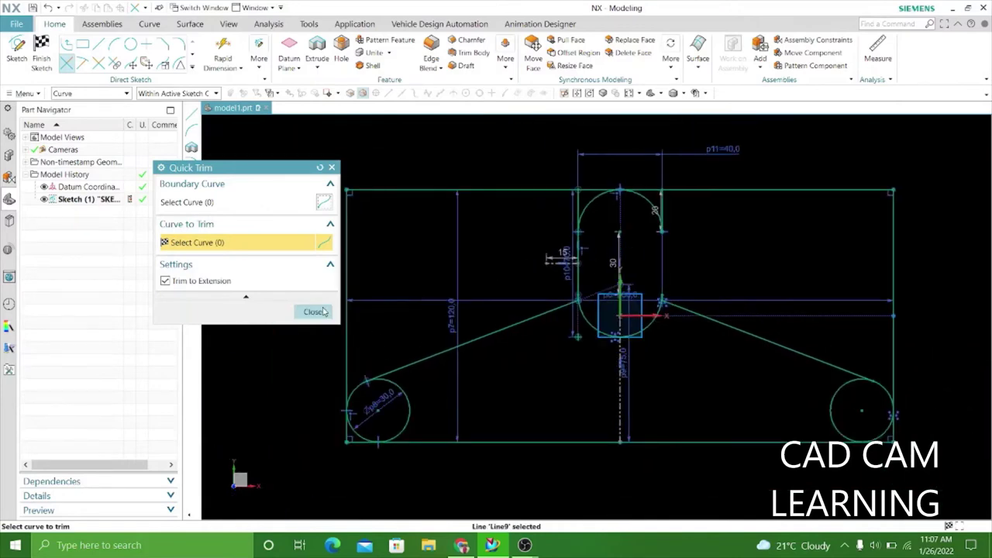
click(318, 310)
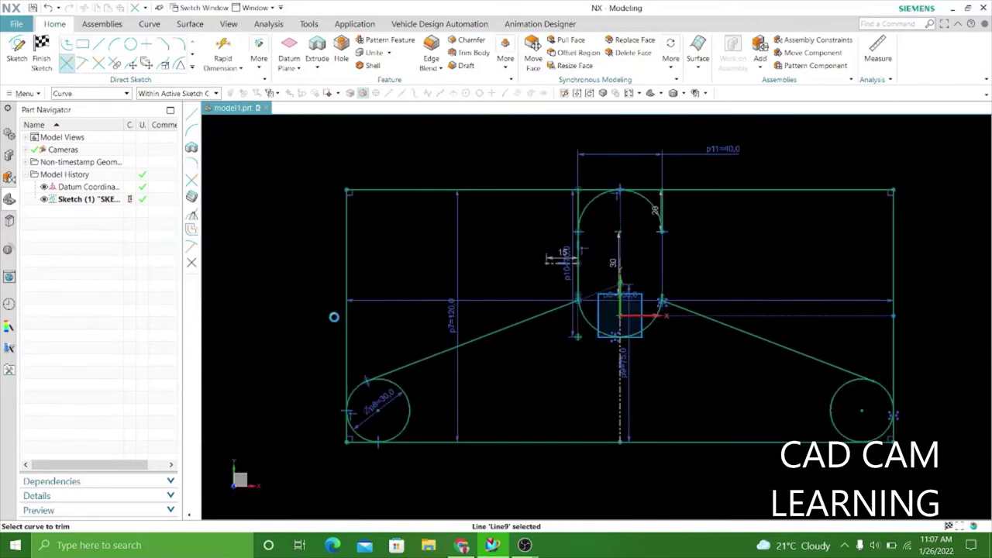
Create a derived vertical line midway between the centre line and the left vertical line.
click(192, 69)
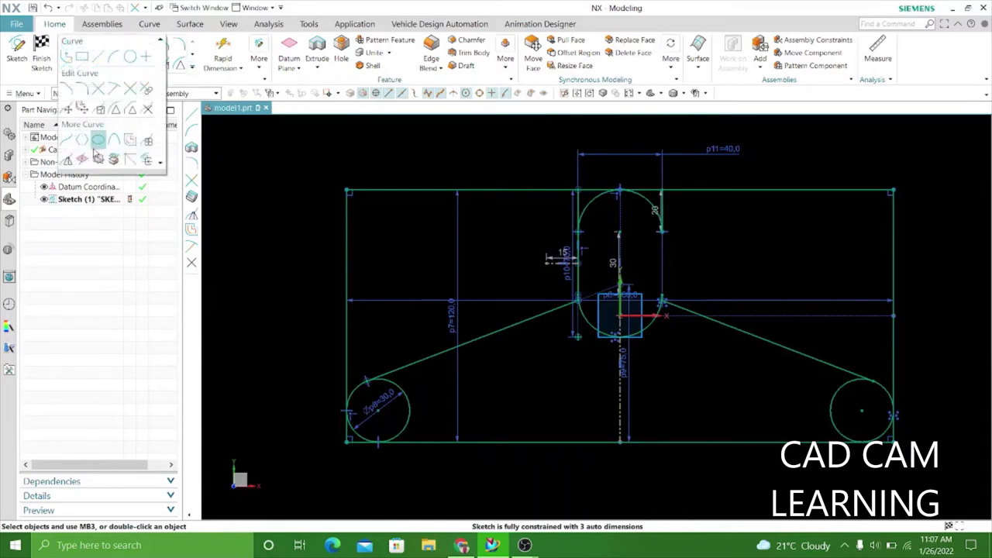
click(137, 162)
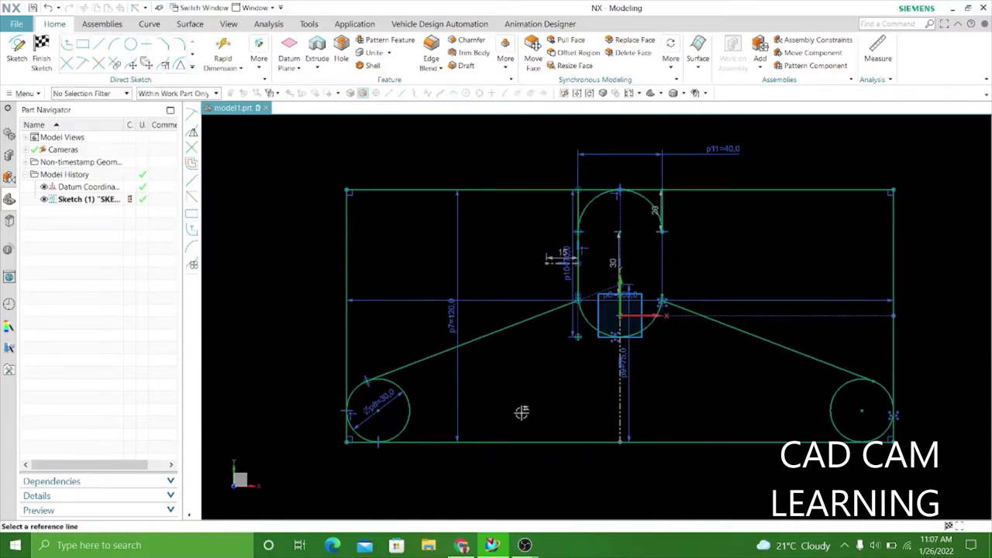
click(617, 390)
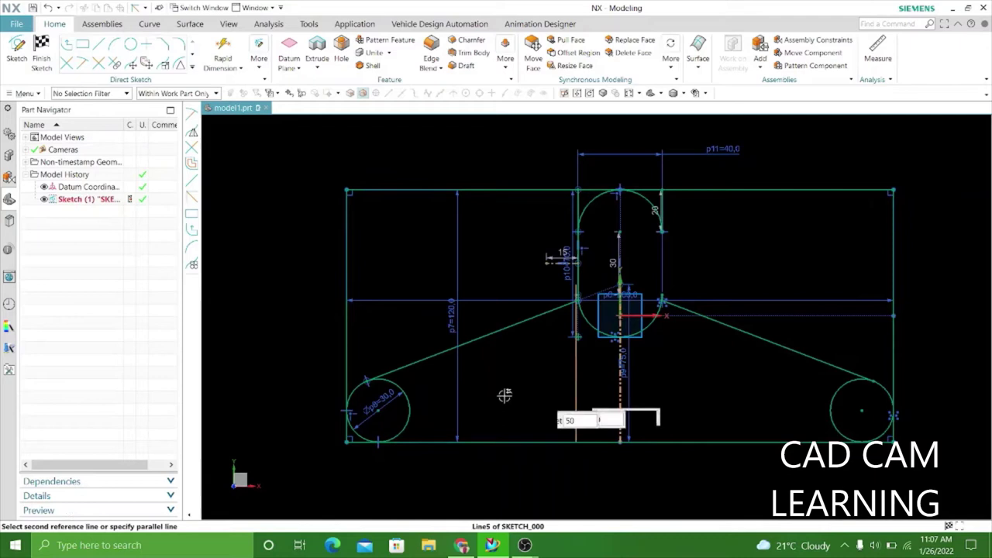
click(343, 362)
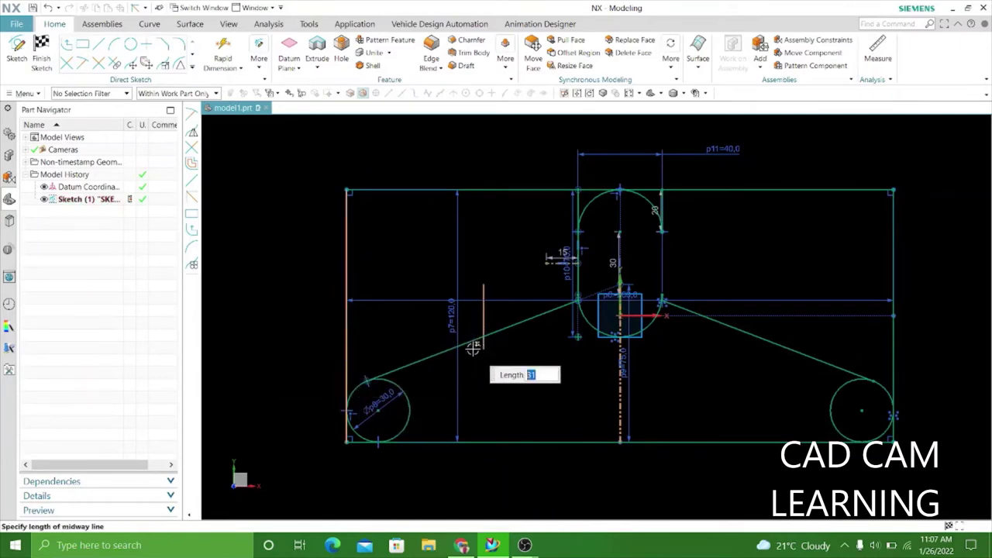
click(472, 347)
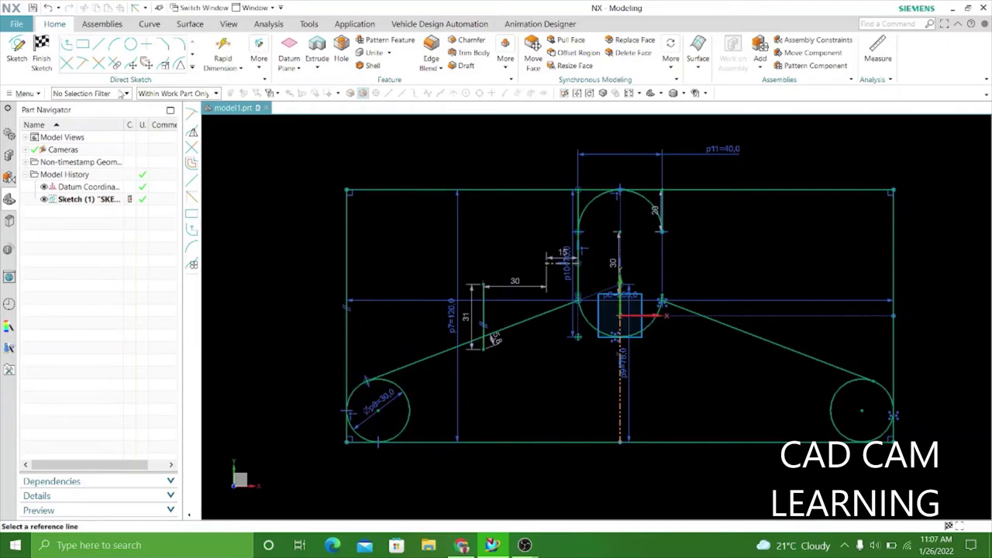
Quick Trim the new vertical line so it ends on the slanted line, 24.8 long.
key(t)
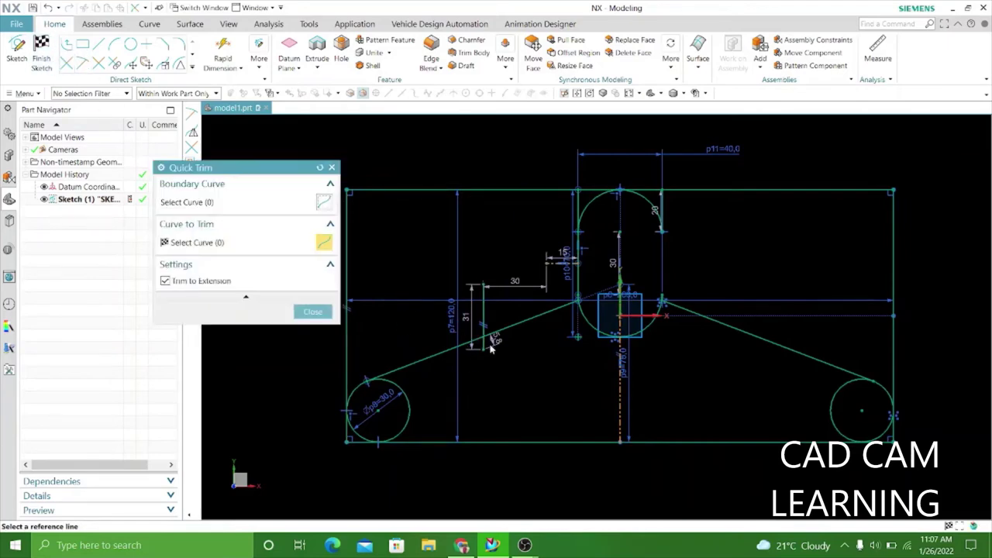
scroll(482, 348, up, 2)
scroll(482, 348, up, 2)
click(482, 348)
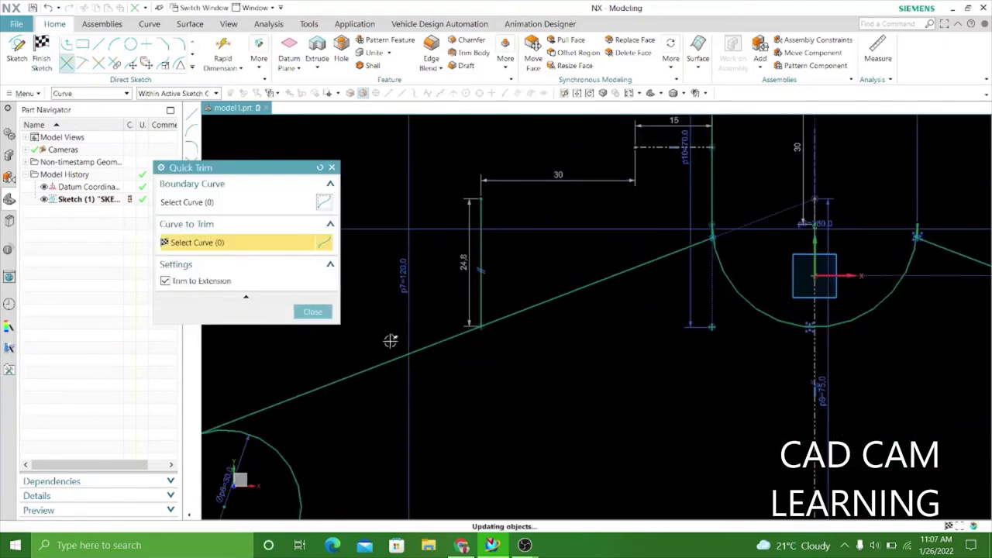
click(312, 311)
scroll(534, 371, down, 3)
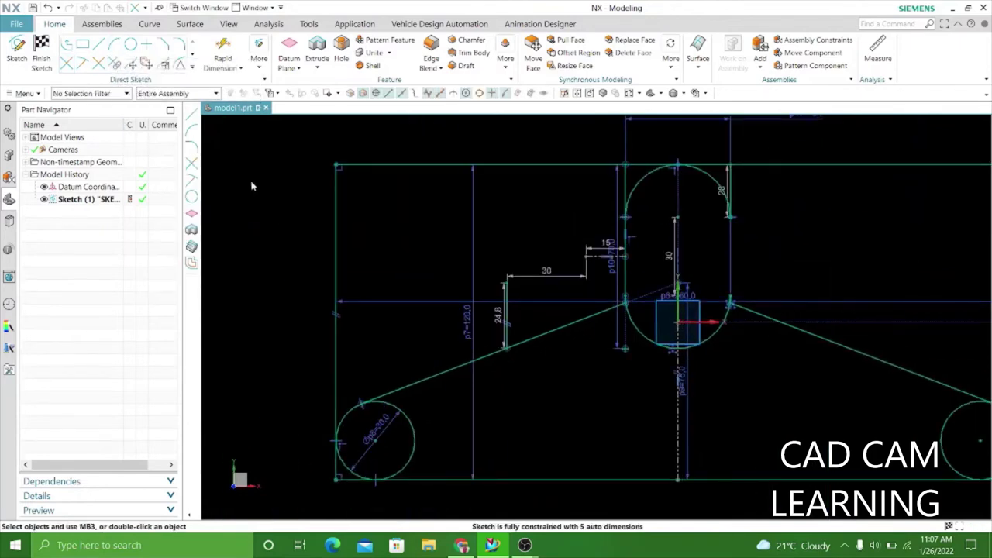
Draw a three-point arc of radius 18.5 with both ends on the slanted line, dipping below it.
key(a)
scroll(457, 348, up, 3)
scroll(471, 353, up, 1)
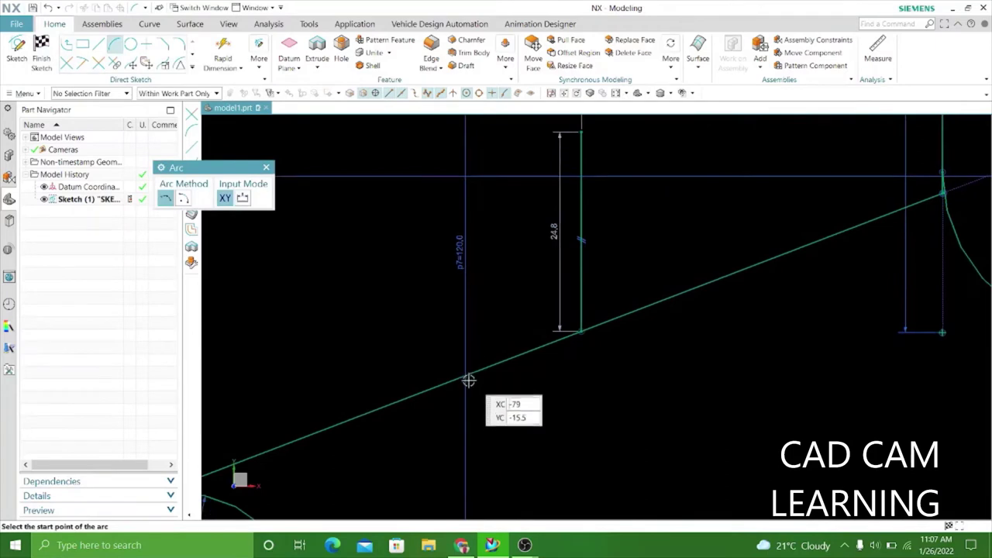
click(459, 377)
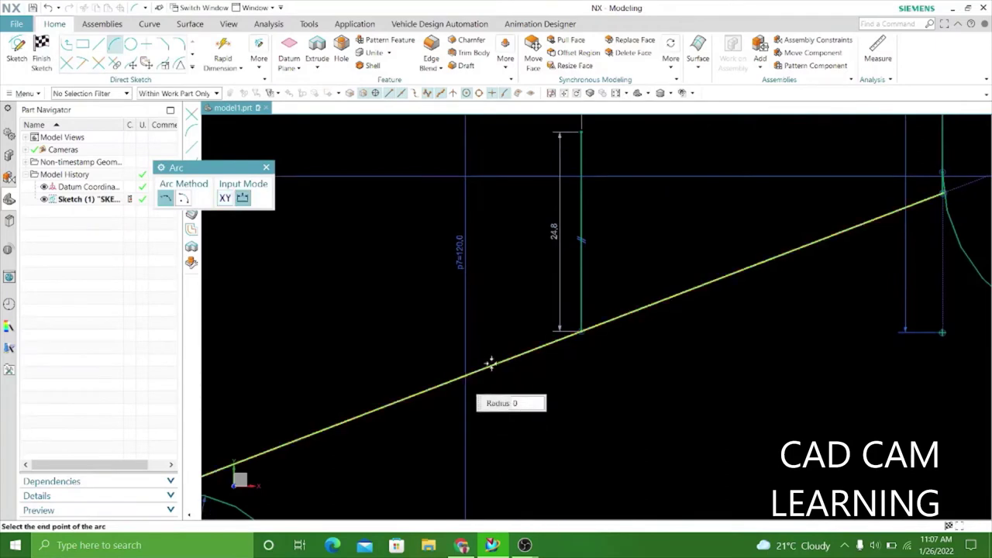
click(682, 292)
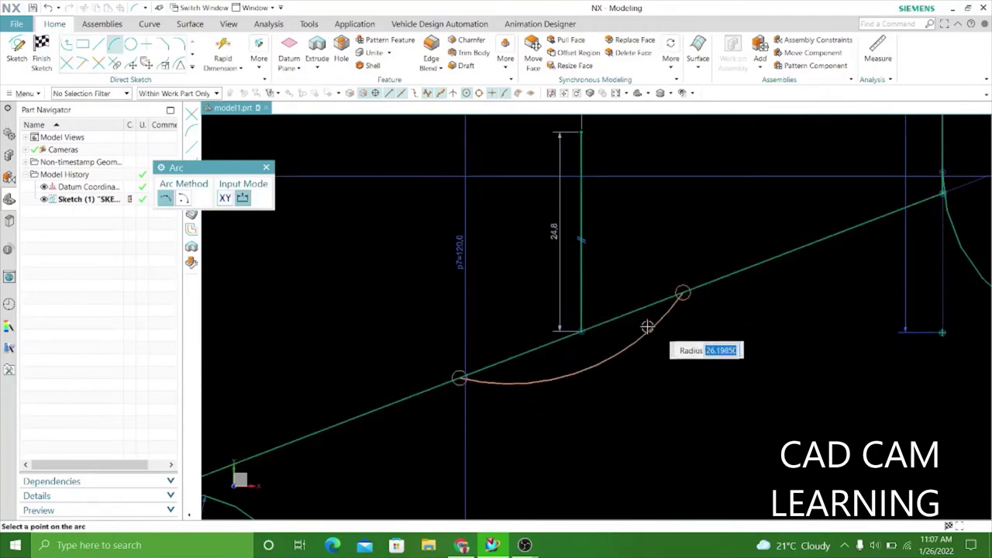
click(604, 386)
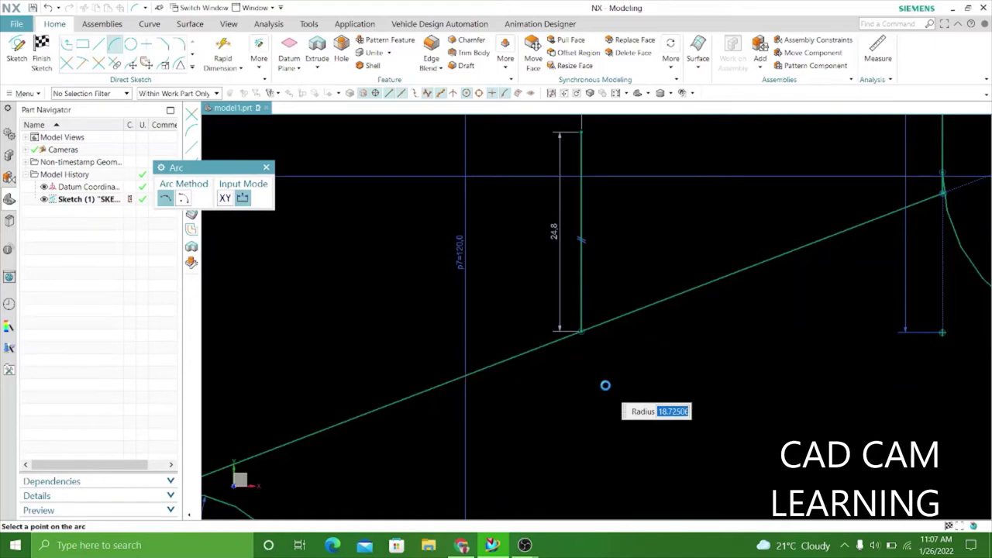
click(267, 168)
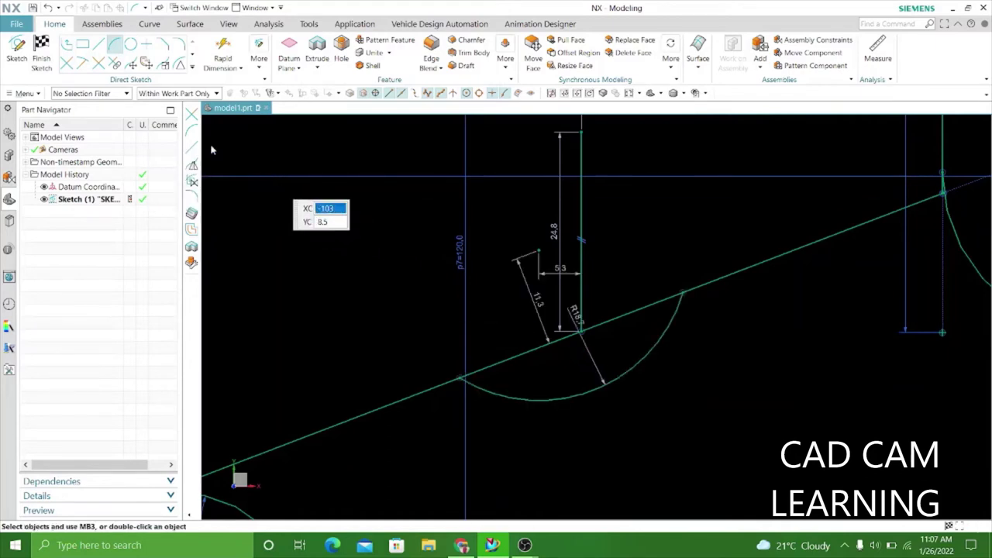
Try a Midpoint constraint between the vertical line and the arc, then undo it.
click(265, 68)
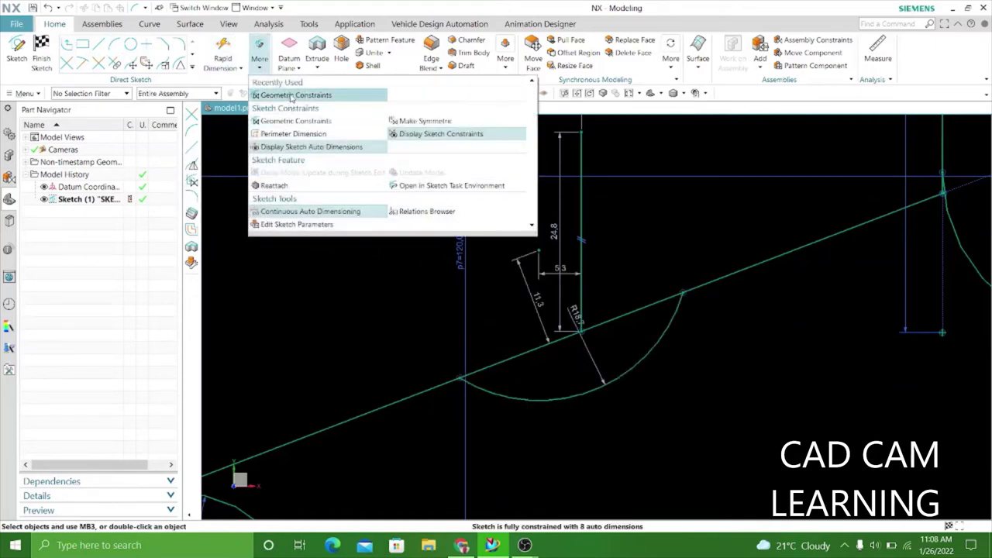
click(290, 95)
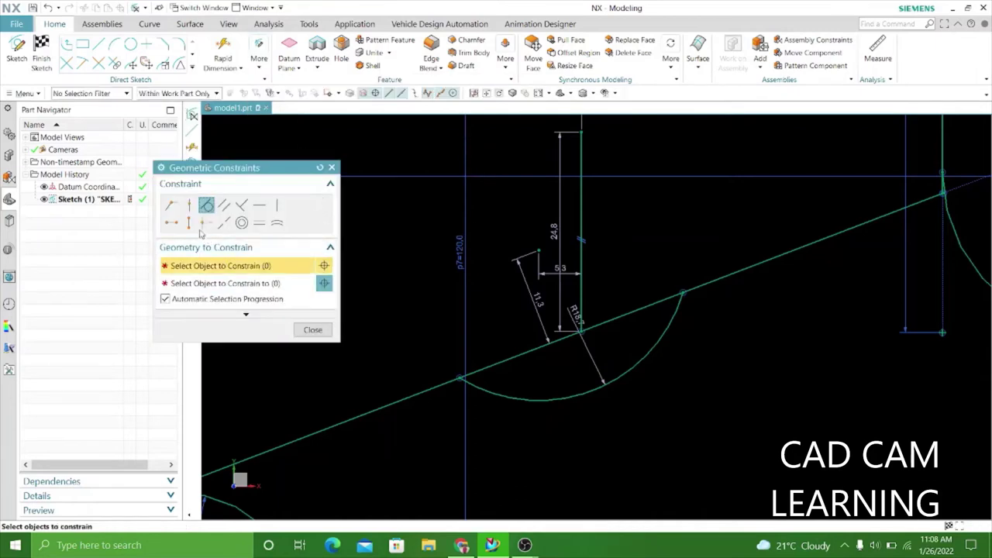
click(206, 224)
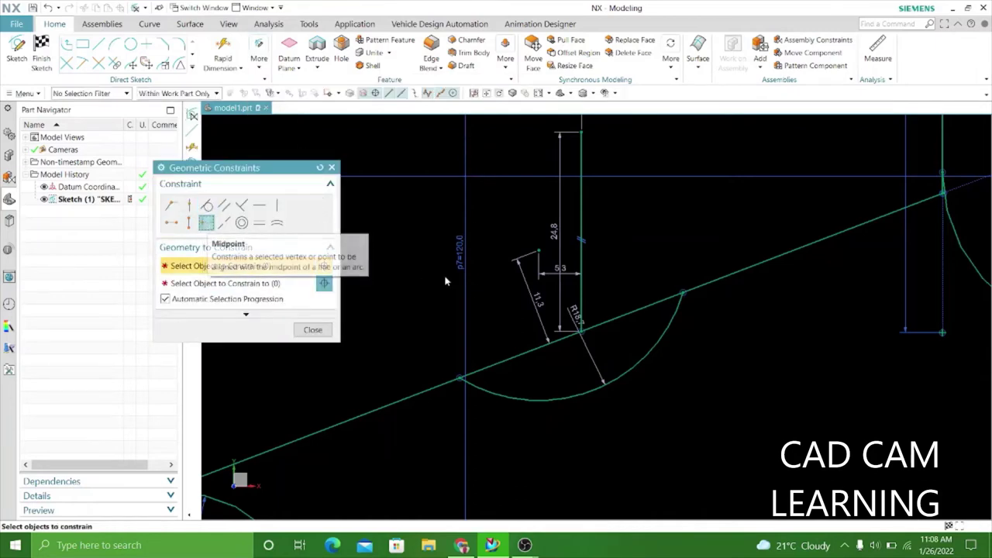
click(580, 283)
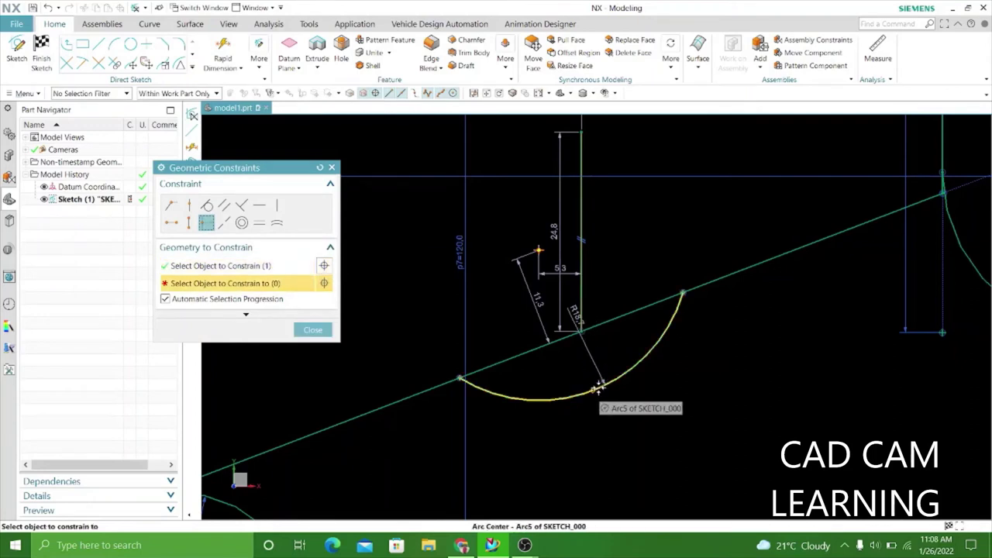
click(599, 387)
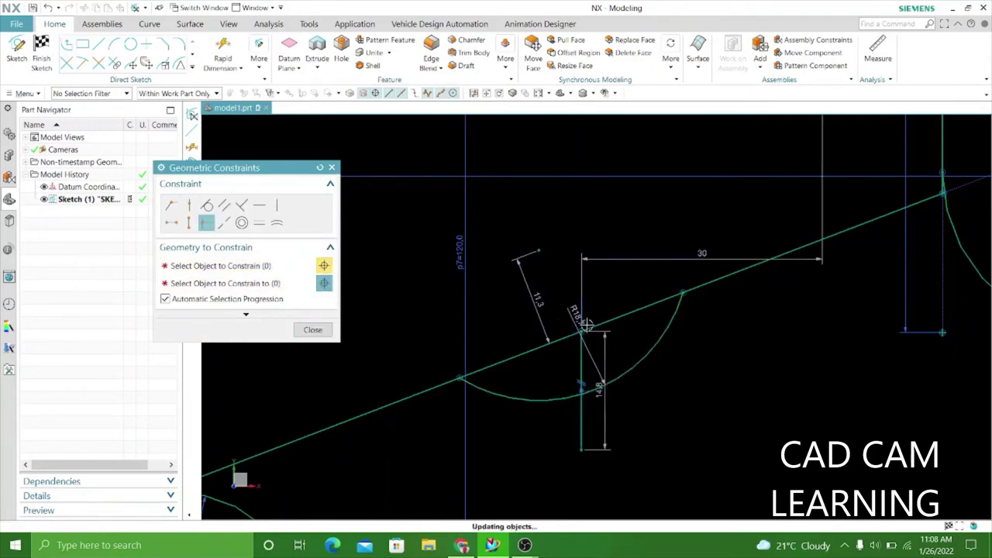
scroll(558, 269, down, 2)
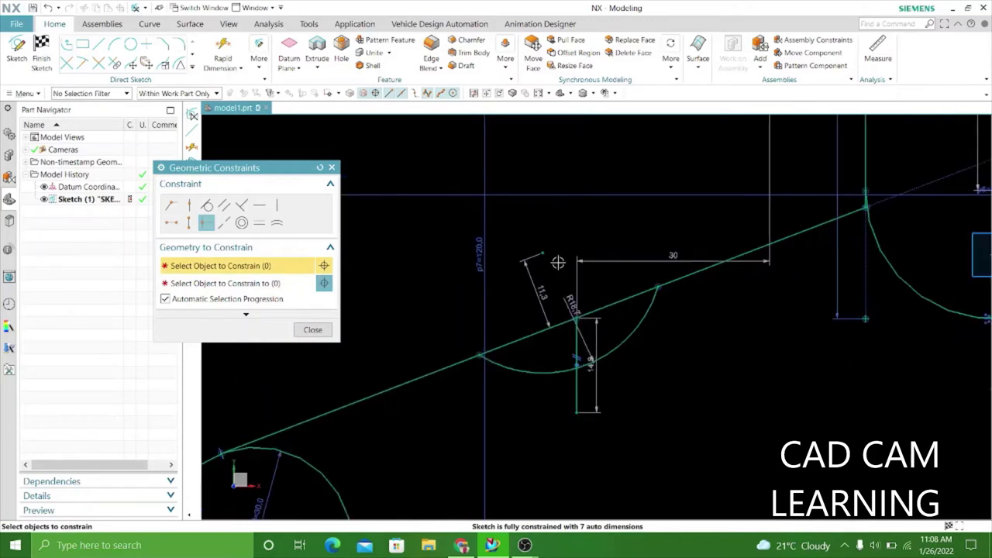
scroll(566, 287, down, 2)
scroll(570, 292, up, 3)
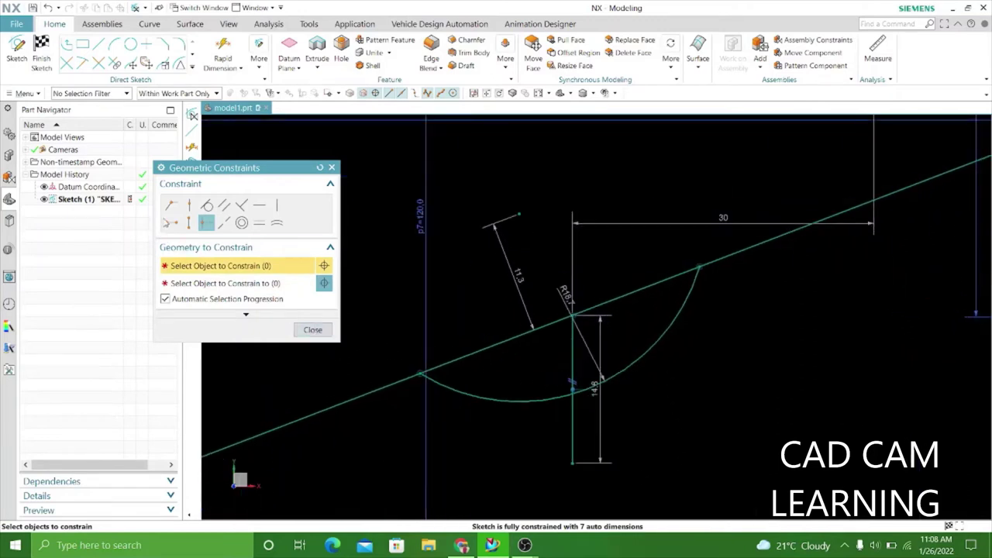
click(189, 206)
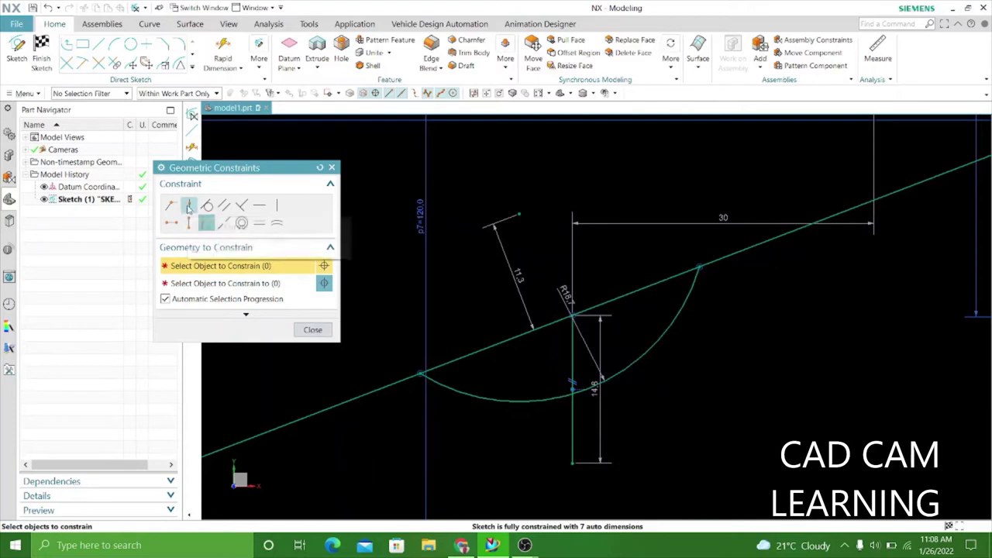
click(331, 168)
click(48, 8)
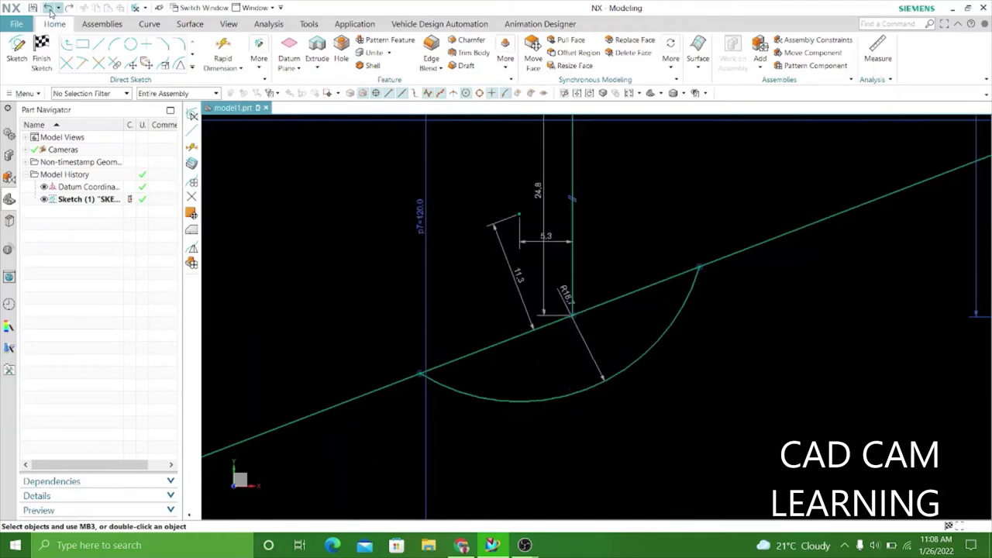
Apply a Point on Curve constraint between the vertical line and the arc, giving radius 18.2.
click(256, 81)
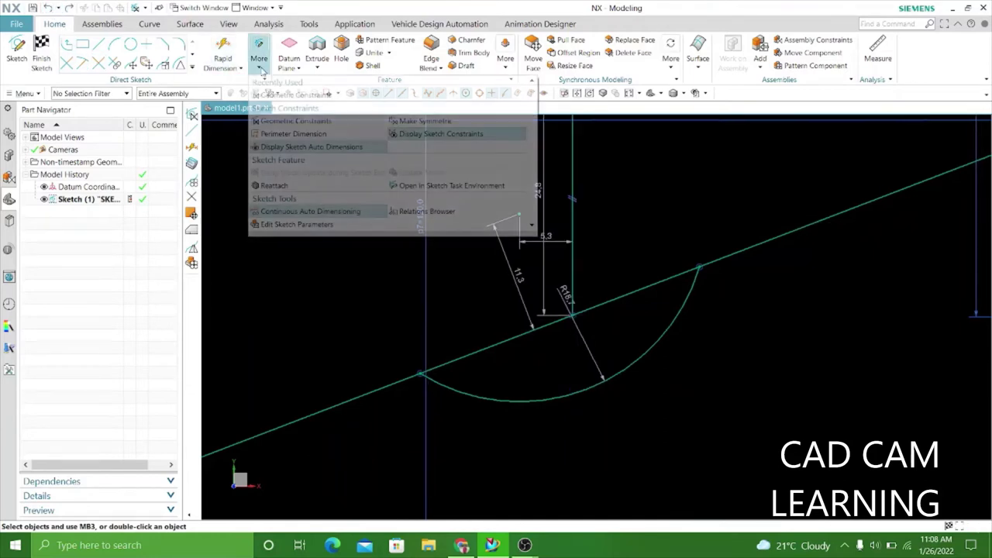
click(299, 96)
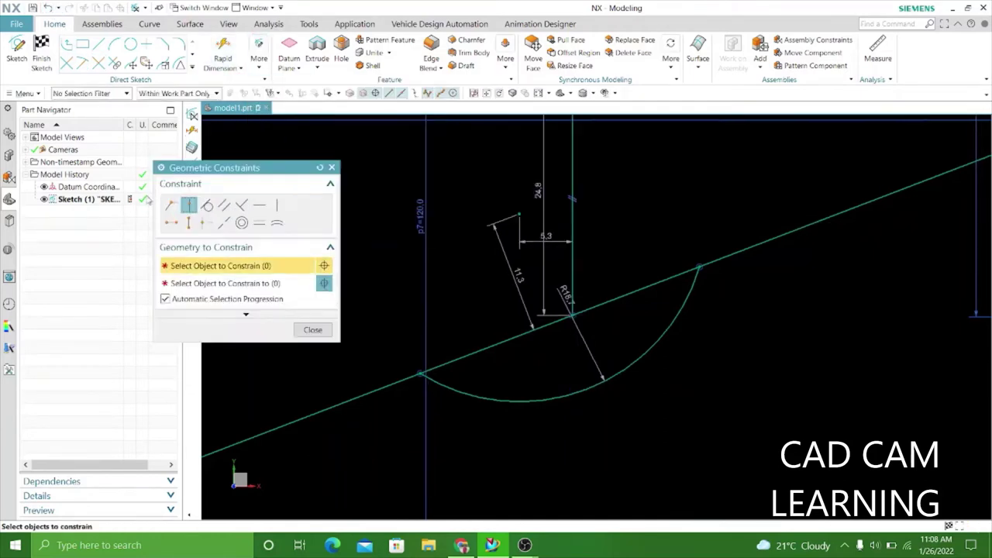
click(188, 206)
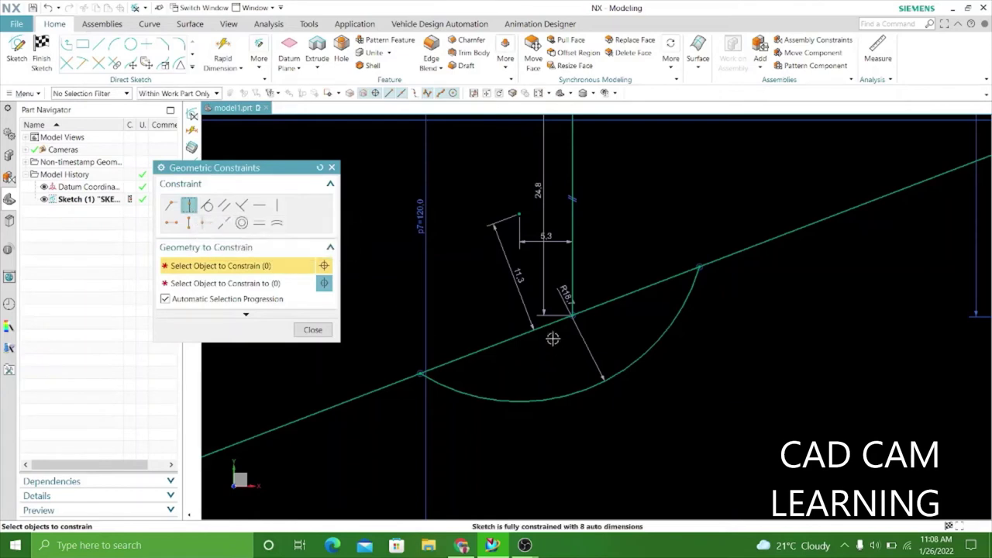
click(571, 288)
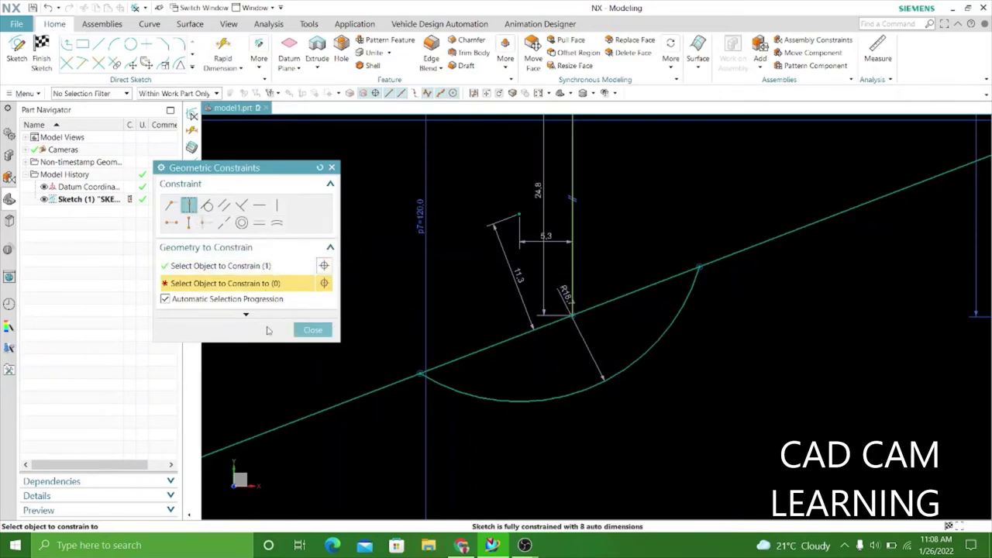
click(584, 389)
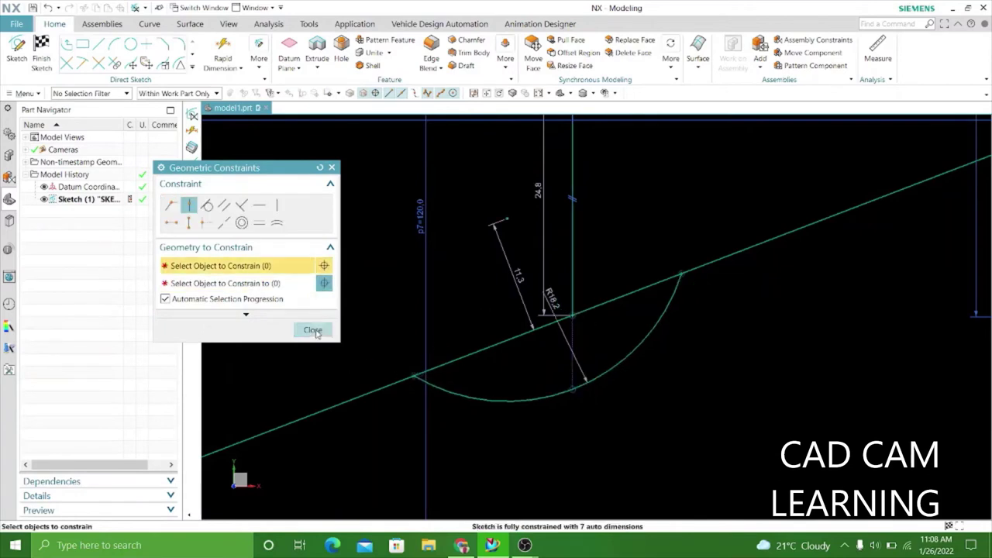
click(312, 330)
scroll(513, 312, down, 1)
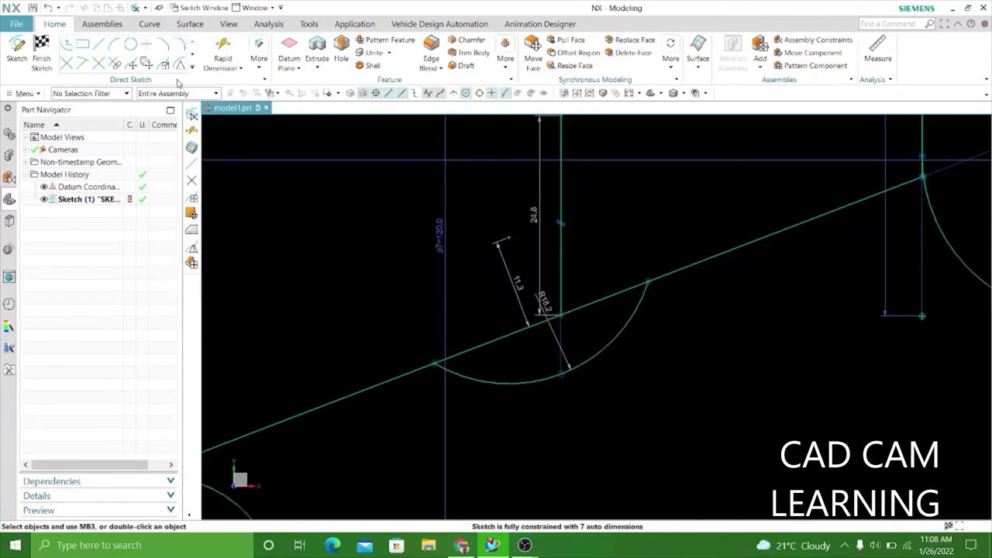
Add a vertical Rapid Dimension from the junction point to the arc, first 15 then changed to 12.
click(223, 51)
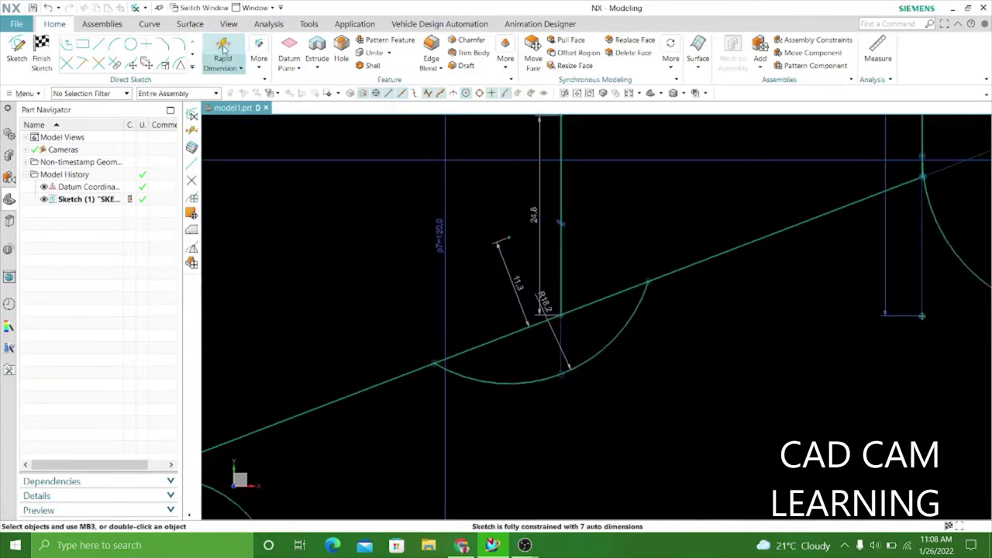
click(560, 313)
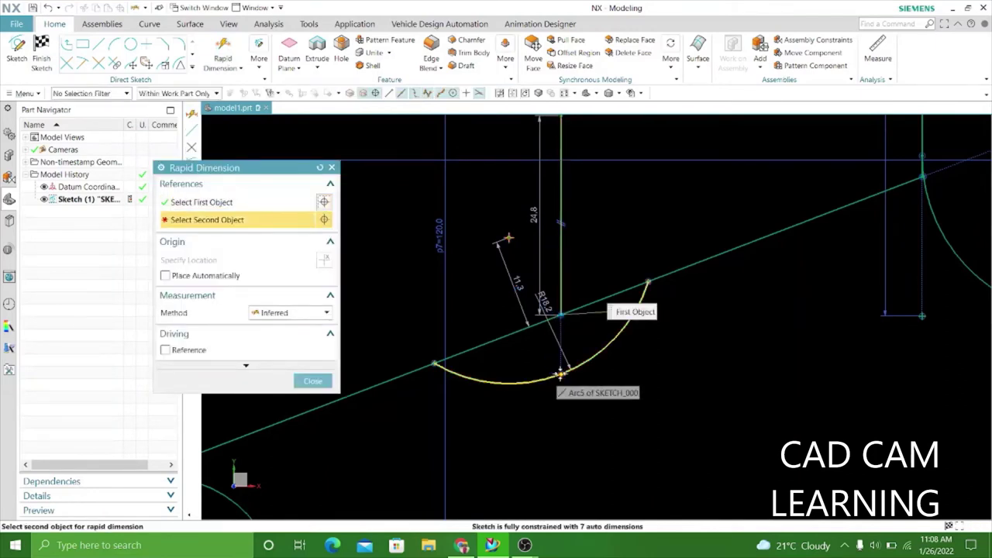
click(560, 376)
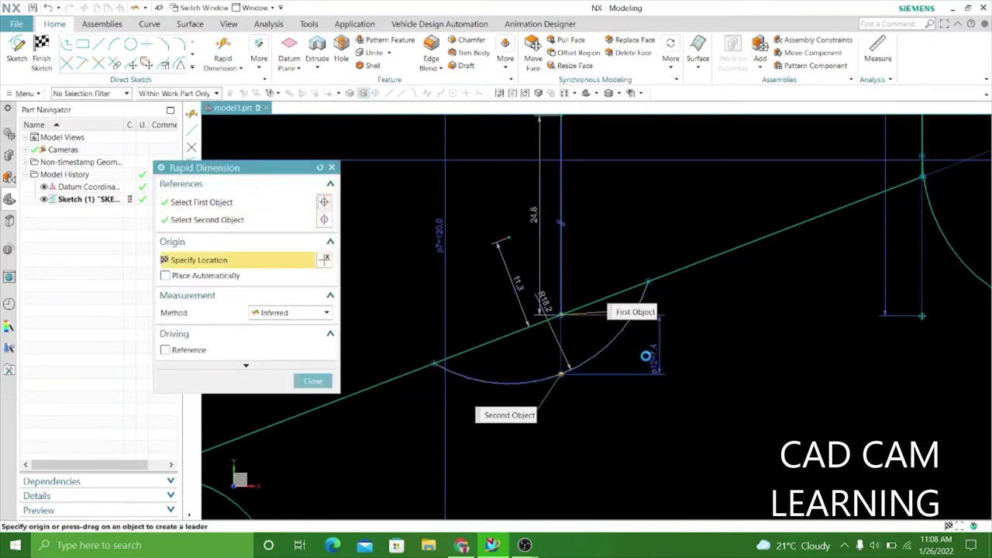
click(632, 357)
text(15)
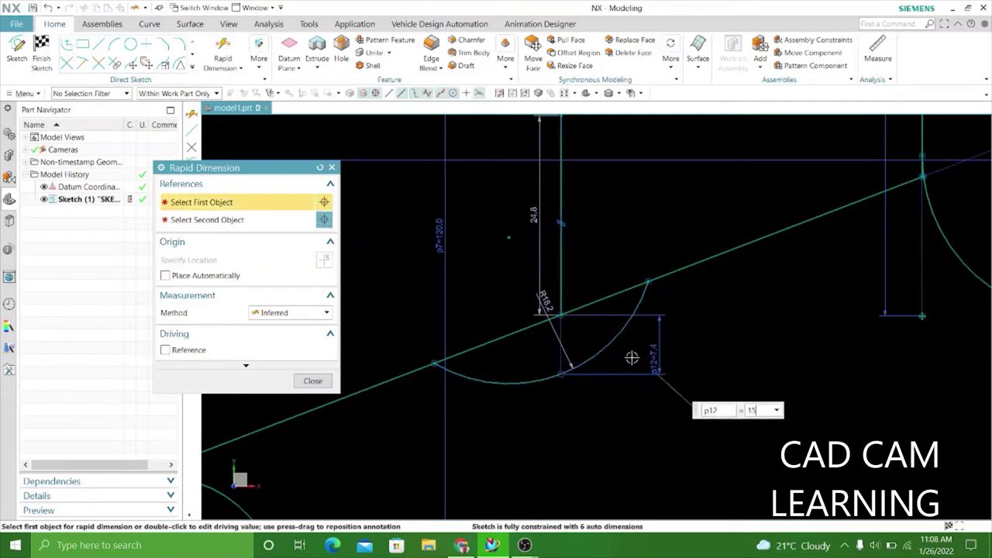
key(Return)
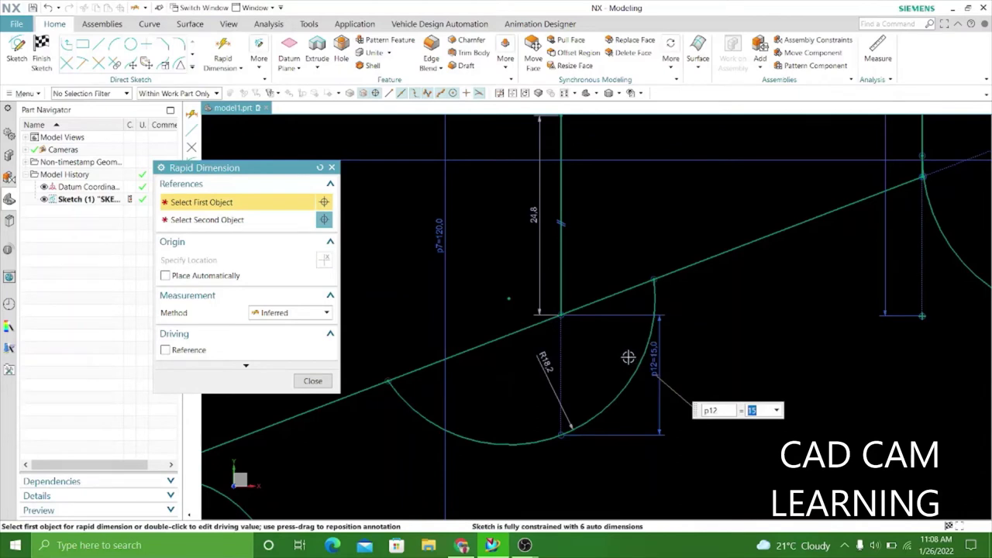
text(12)
key(Return)
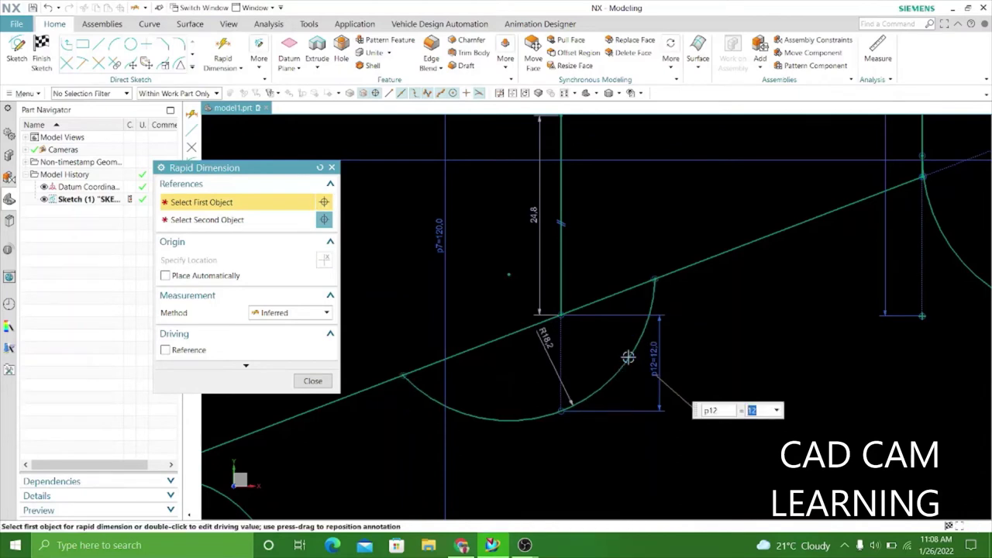
click(313, 381)
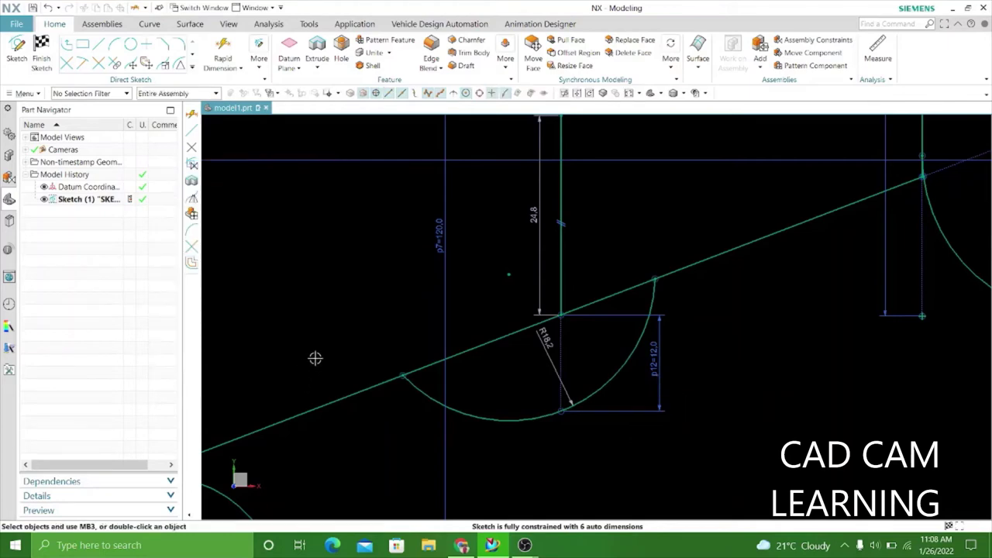
scroll(559, 304, down, 3)
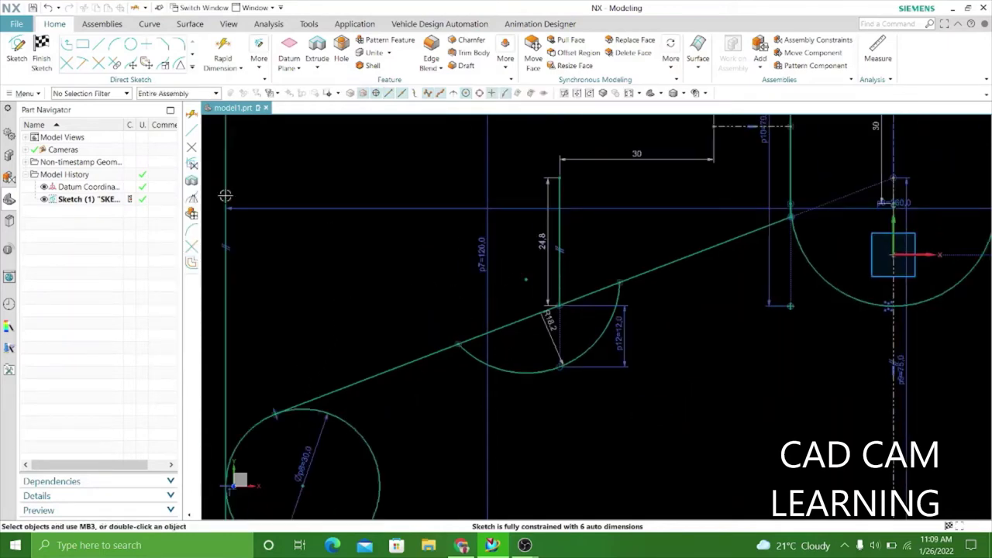
Draw a vertical line 9 long upward from the slanted-edge and arc junction.
click(98, 46)
scroll(542, 303, up, 2)
scroll(549, 305, up, 1)
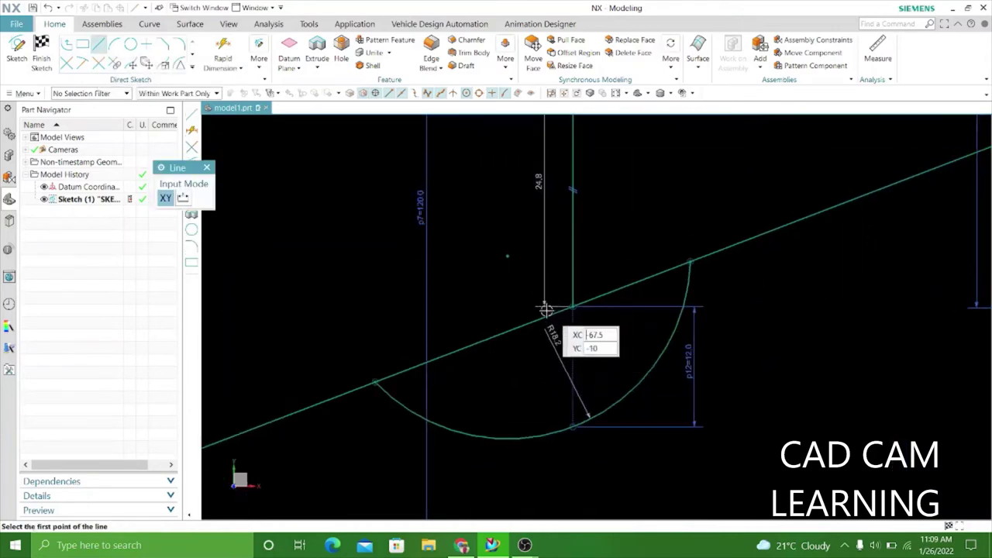
click(550, 312)
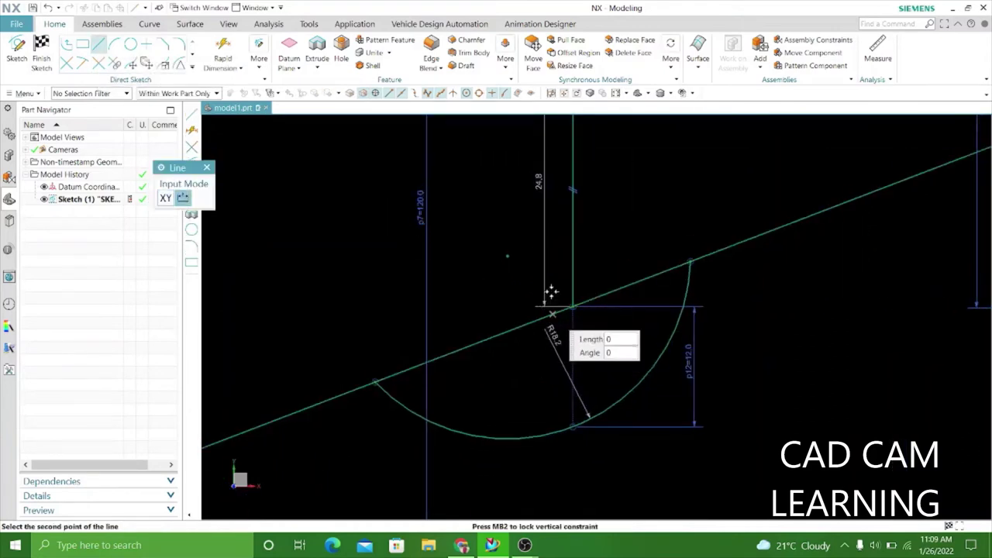
click(552, 222)
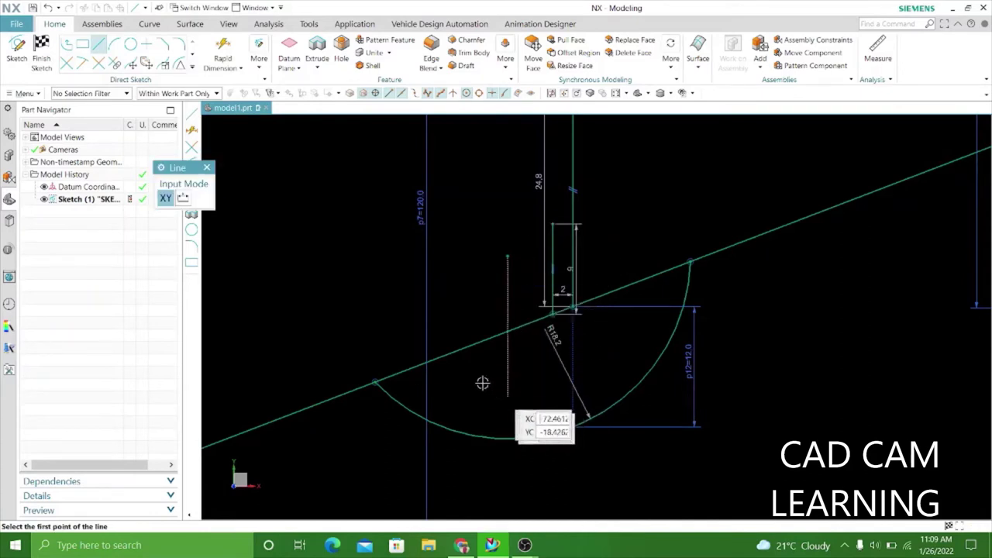
click(206, 168)
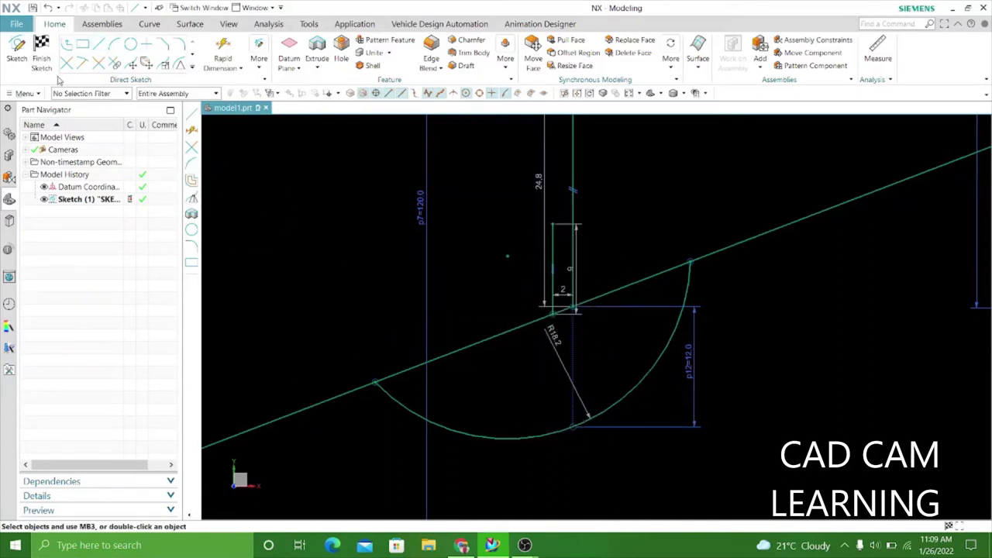
Quick Trim the slanted segment spanning the arc and the surplus vertical line pieces.
key(t)
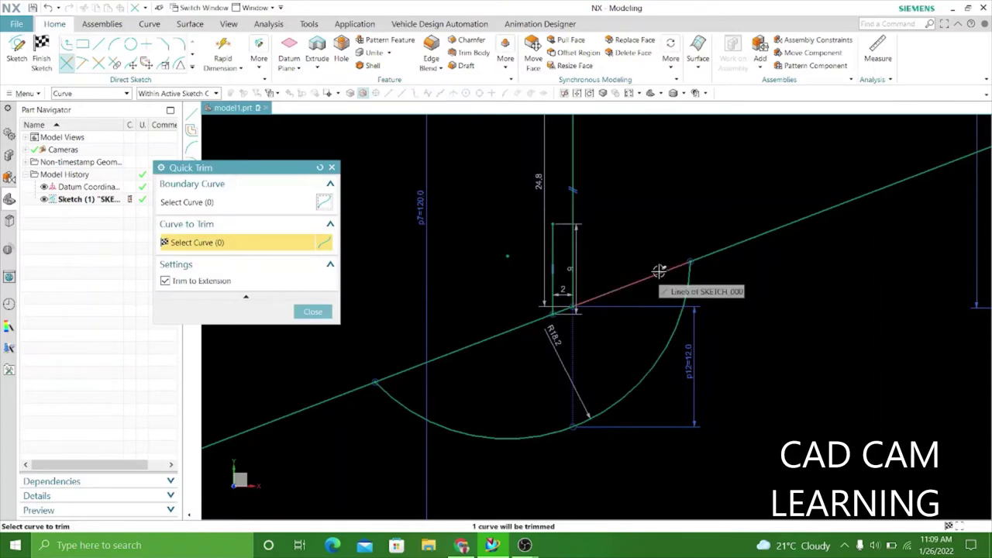
click(659, 274)
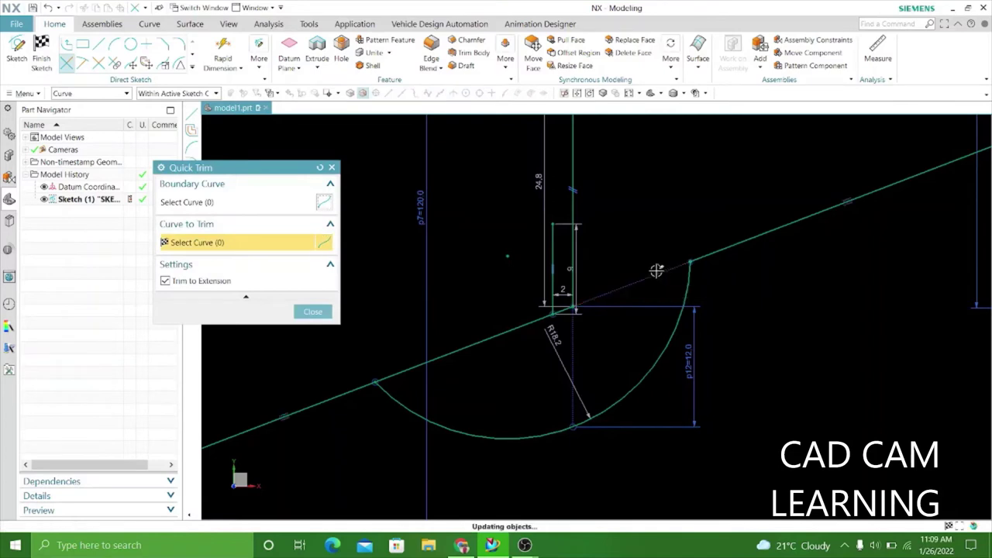
click(570, 198)
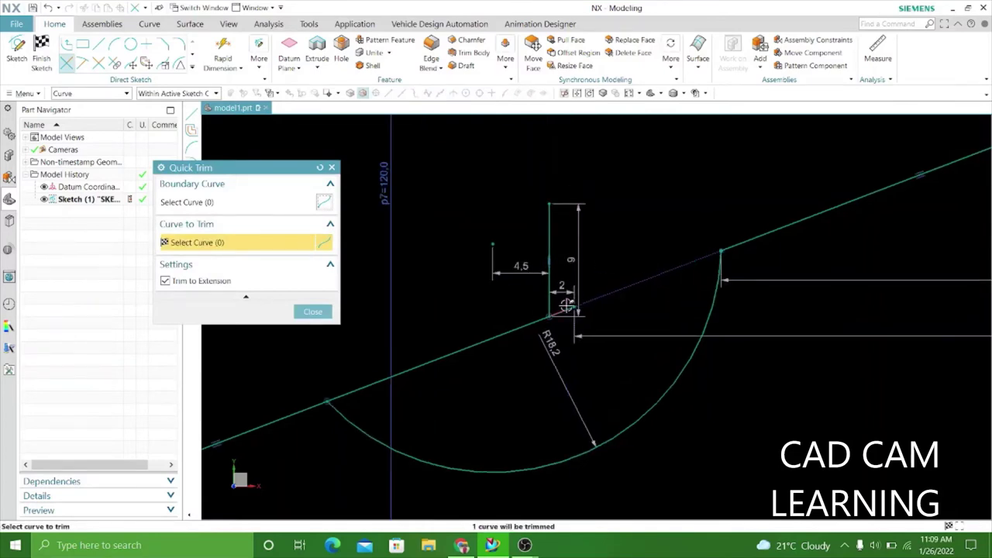
click(543, 266)
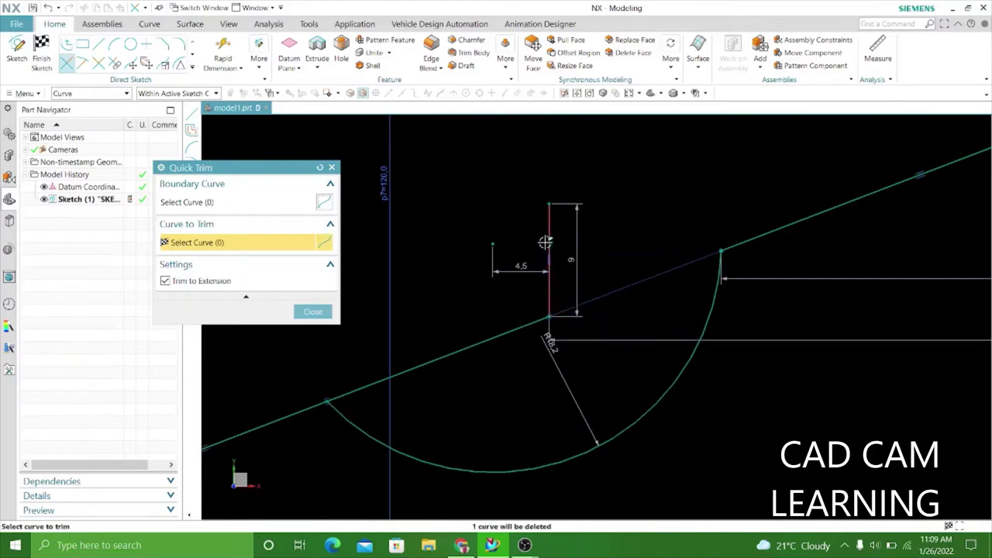
click(548, 243)
scroll(574, 244, down, 3)
scroll(574, 245, down, 2)
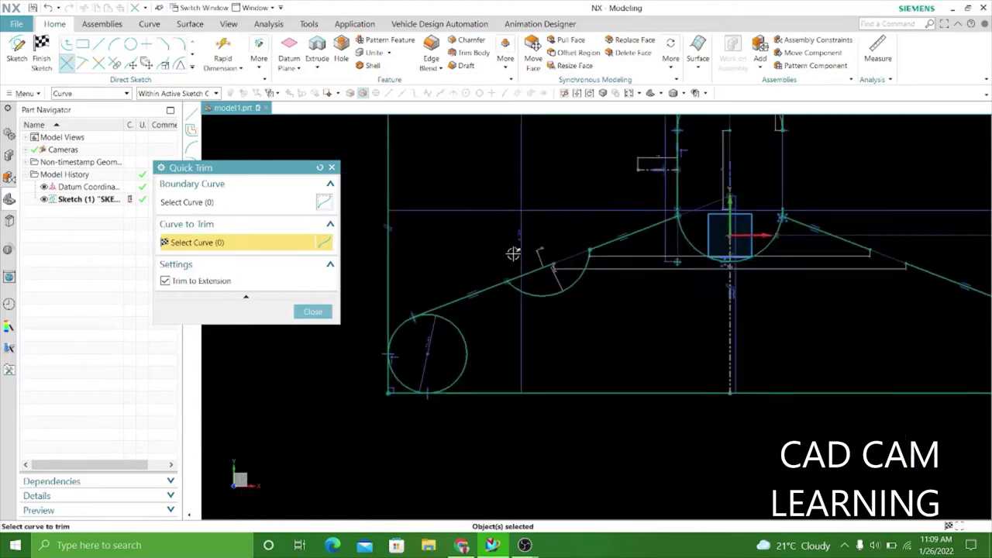
scroll(513, 255, down, 1)
click(312, 312)
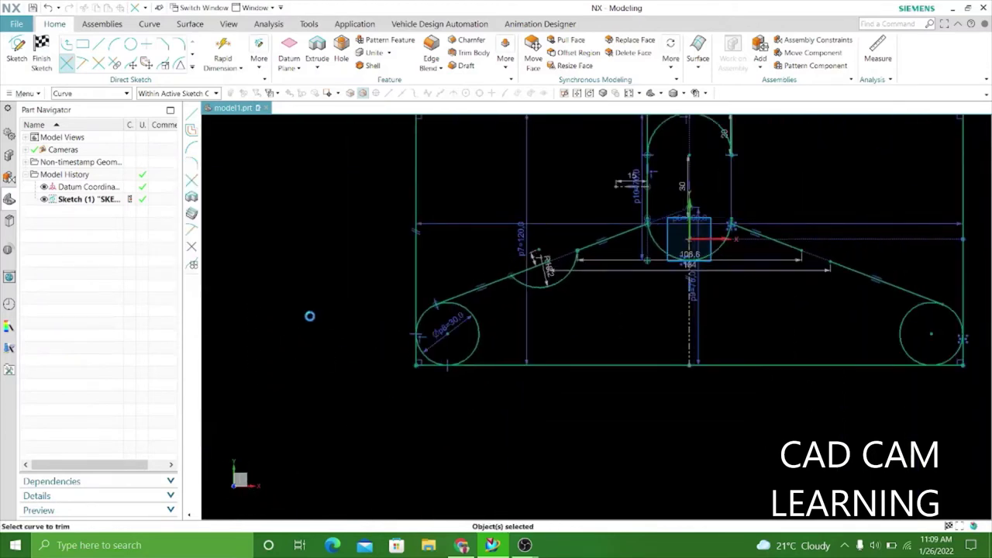
Mirror Curve the left notch arc about the vertical centreline onto the right slanted edge.
click(193, 69)
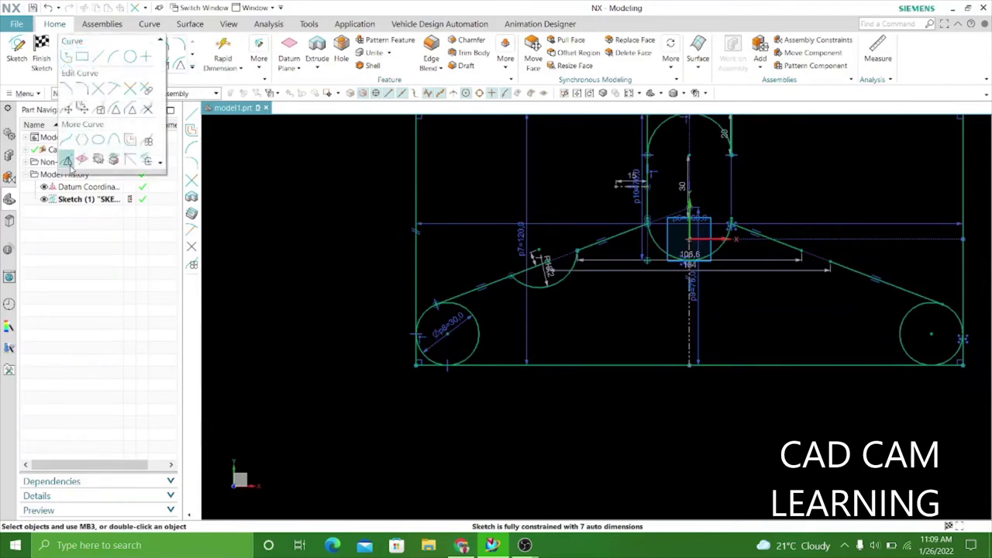
click(68, 161)
click(549, 286)
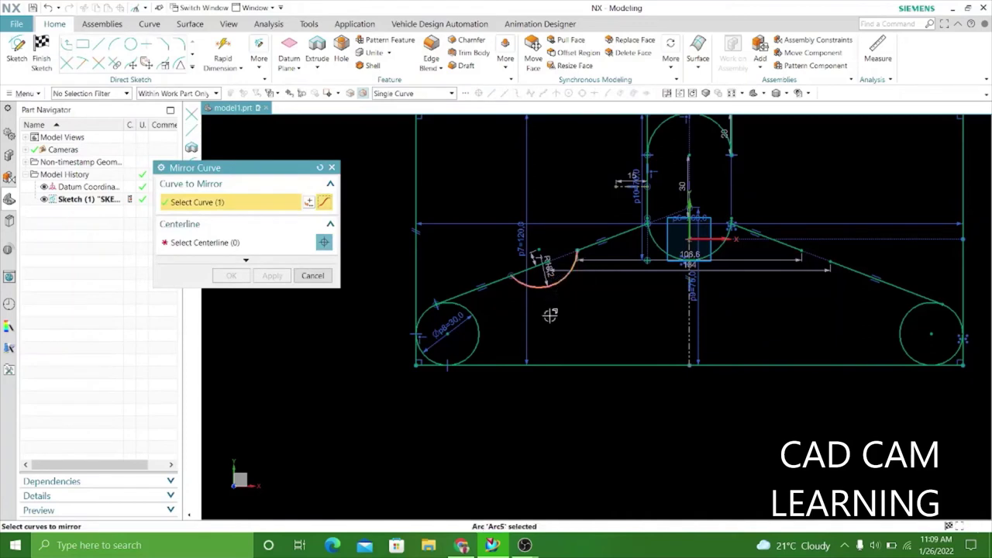
click(237, 240)
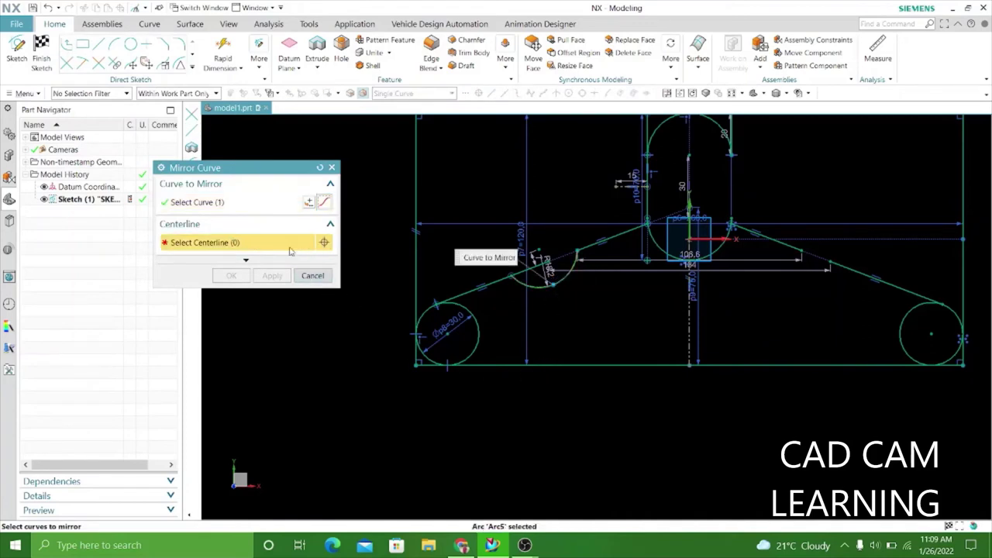
click(689, 313)
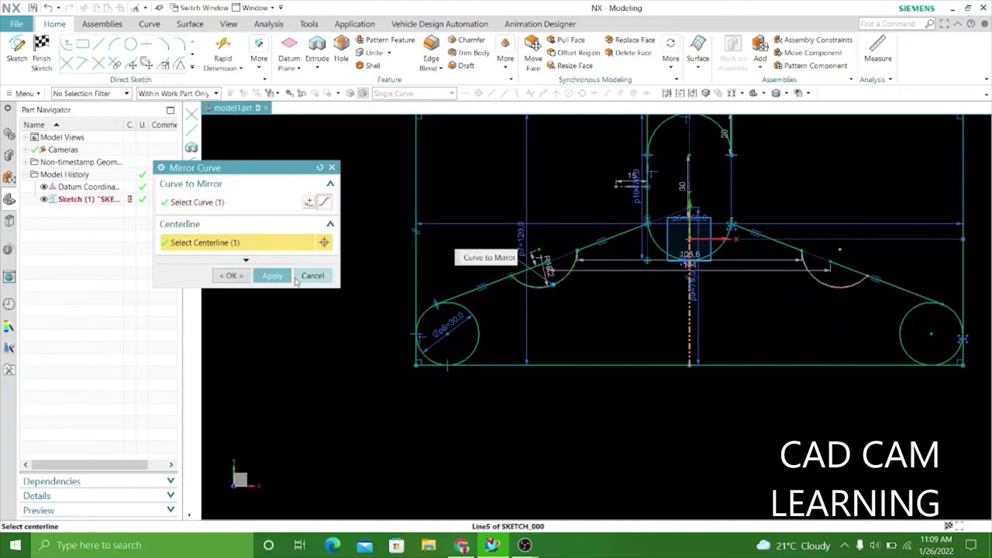
click(282, 278)
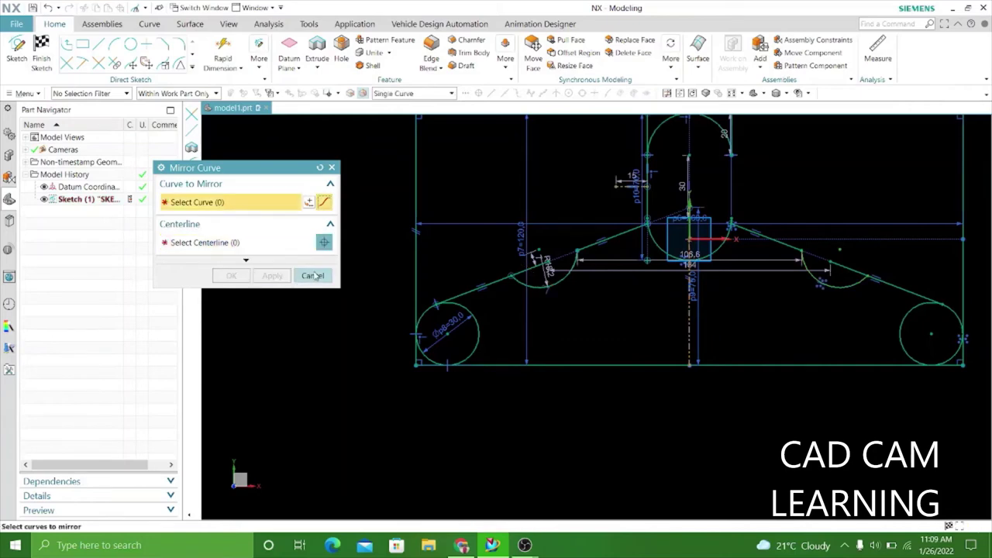
click(313, 275)
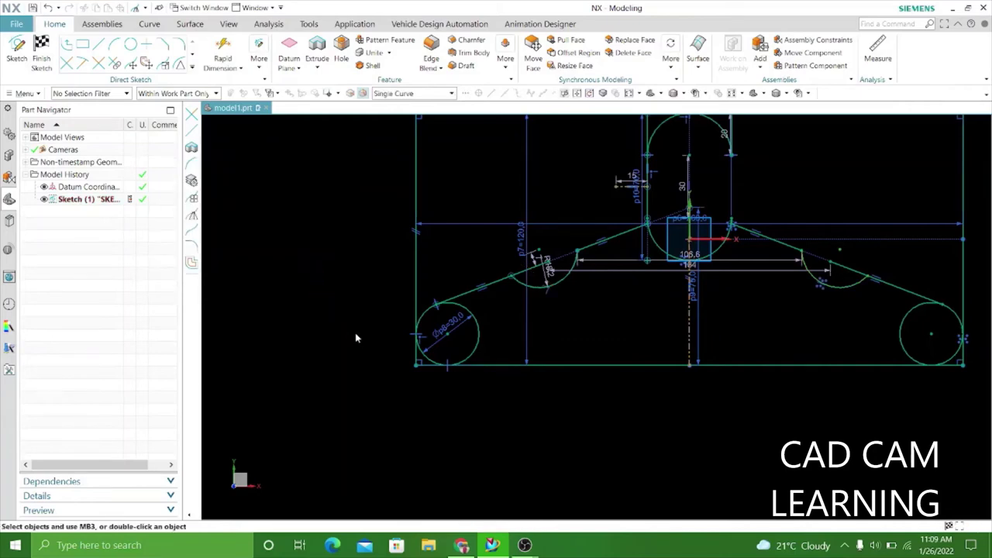
click(193, 68)
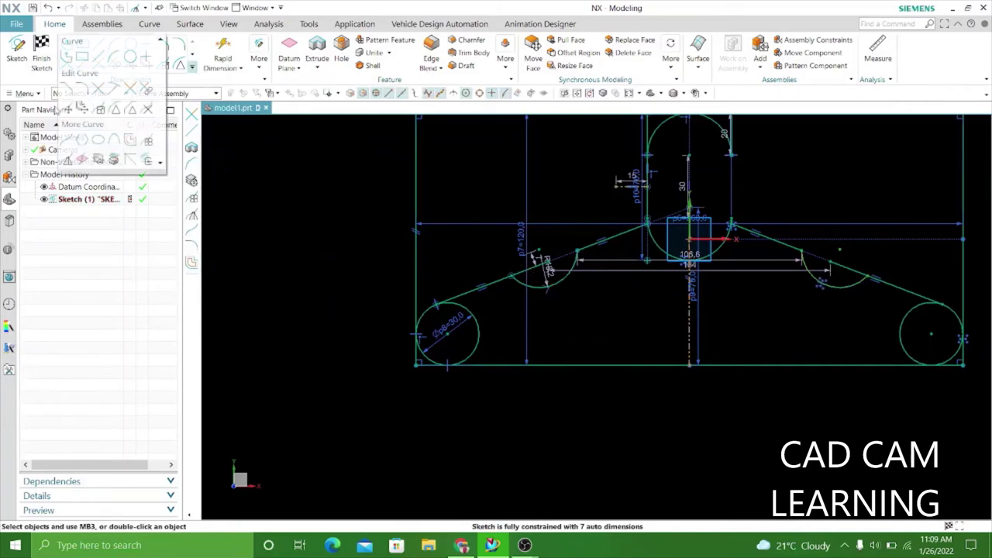
click(244, 197)
Quick Trim the inner parts of the right and left end circles into arcs.
key(t)
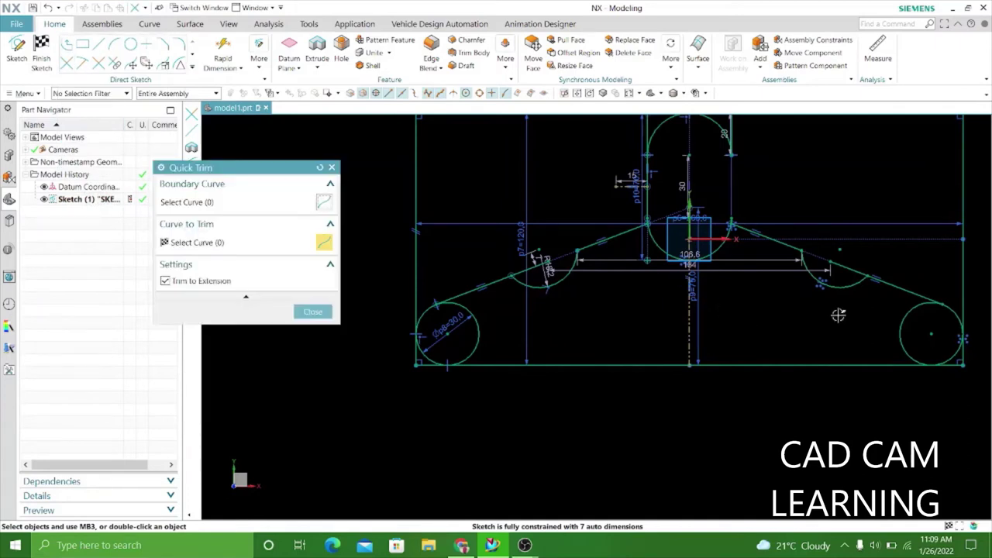
click(907, 320)
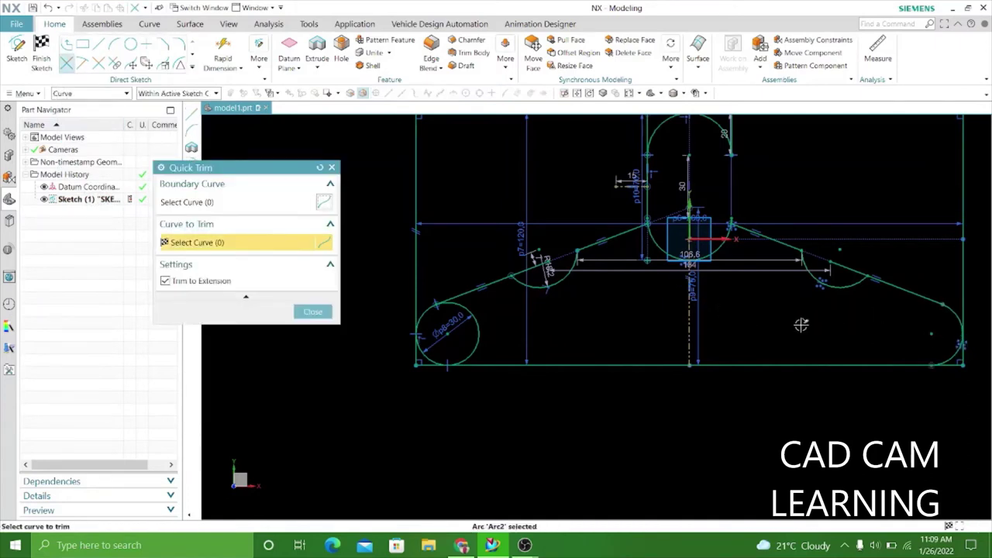
scroll(508, 351, up, 3)
click(453, 311)
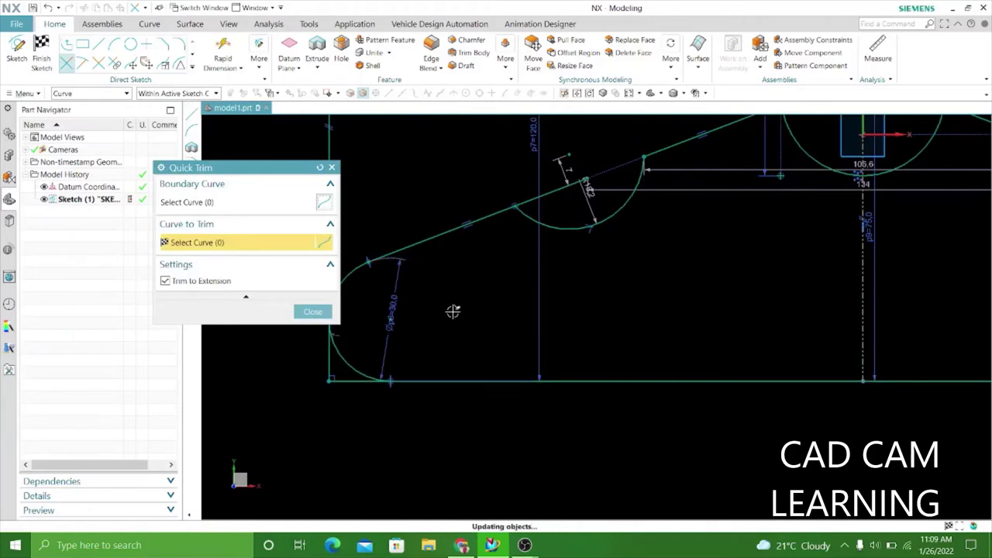
scroll(453, 310, down, 4)
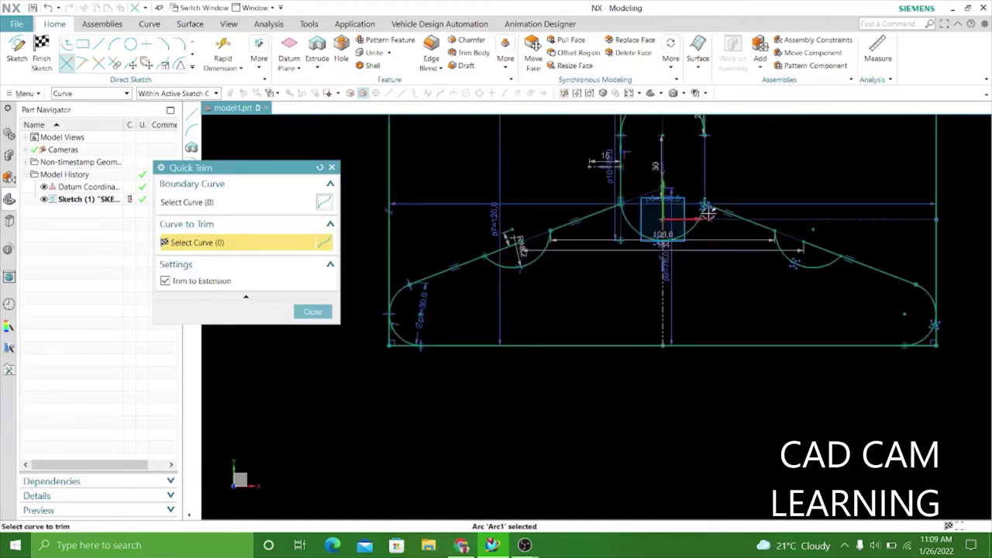
scroll(708, 214, up, 3)
scroll(684, 316, down, 1)
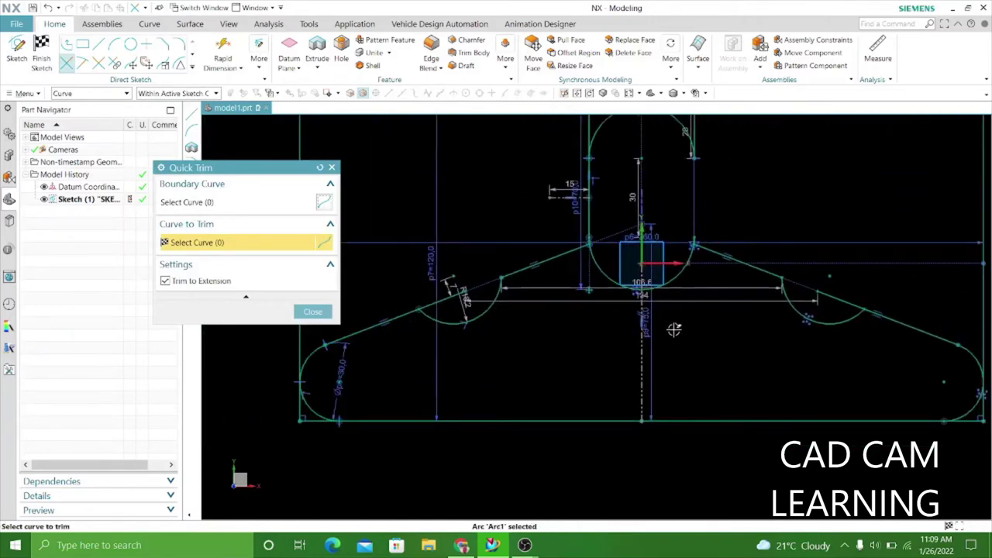
scroll(668, 331, down, 2)
scroll(642, 323, down, 1)
scroll(852, 395, up, 5)
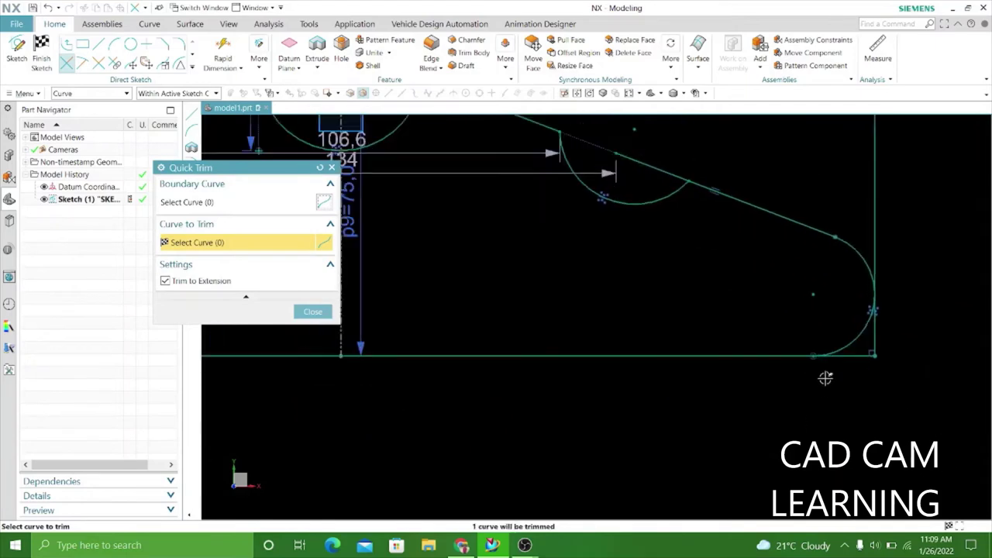
scroll(873, 354, up, 2)
Trim the leftover segment and the vertical line at the right end.
click(868, 339)
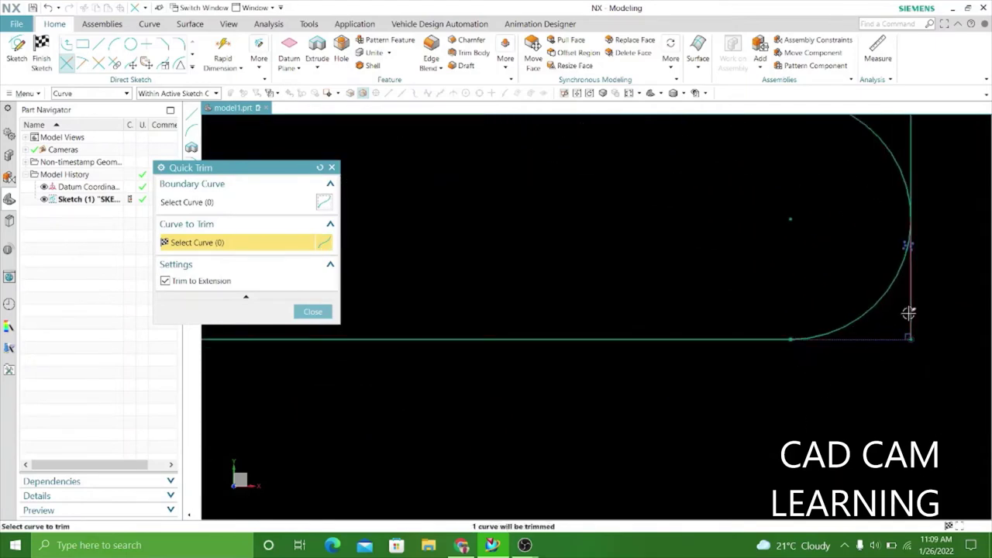
scroll(811, 404, down, 1)
scroll(811, 403, down, 2)
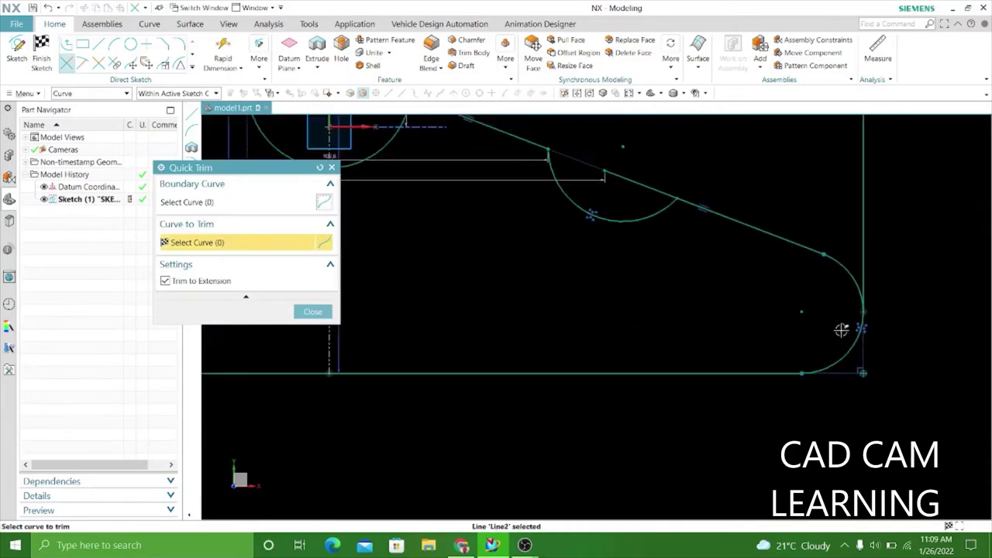
click(863, 255)
scroll(906, 322, down, 3)
scroll(906, 322, down, 1)
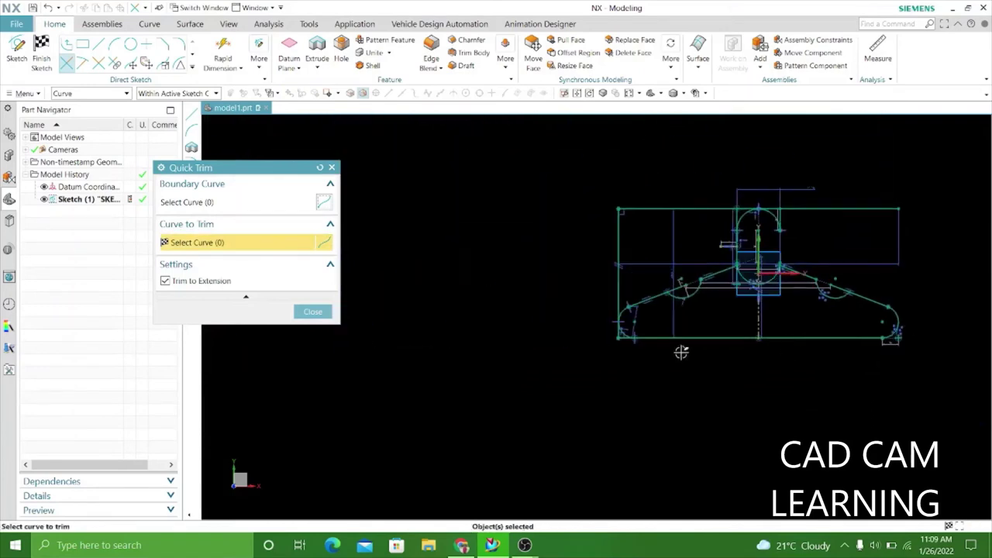
scroll(681, 352, up, 3)
scroll(681, 352, up, 2)
Trim the stray pieces near the lower-left arc, at the top left and right, and near the hook.
click(506, 337)
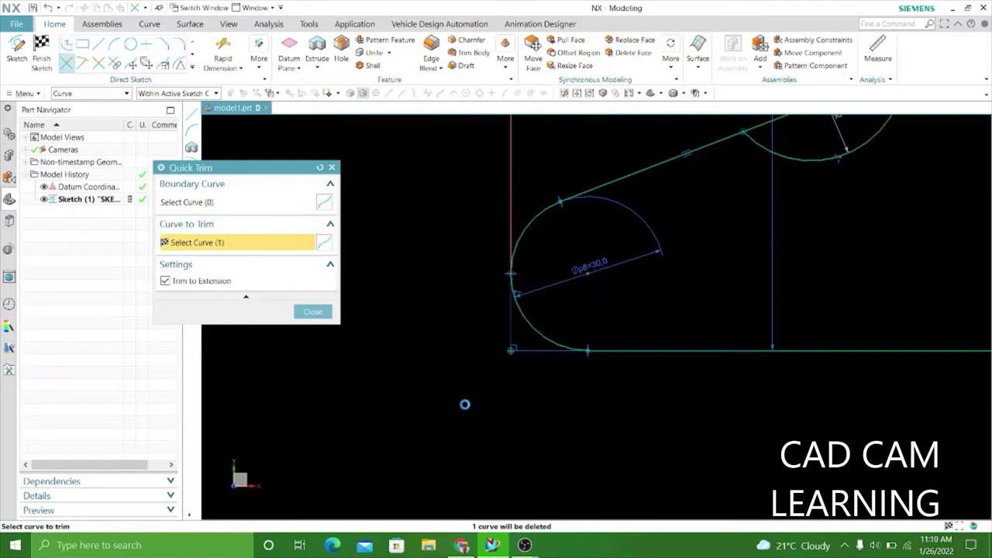
scroll(459, 412, down, 2)
scroll(450, 413, down, 2)
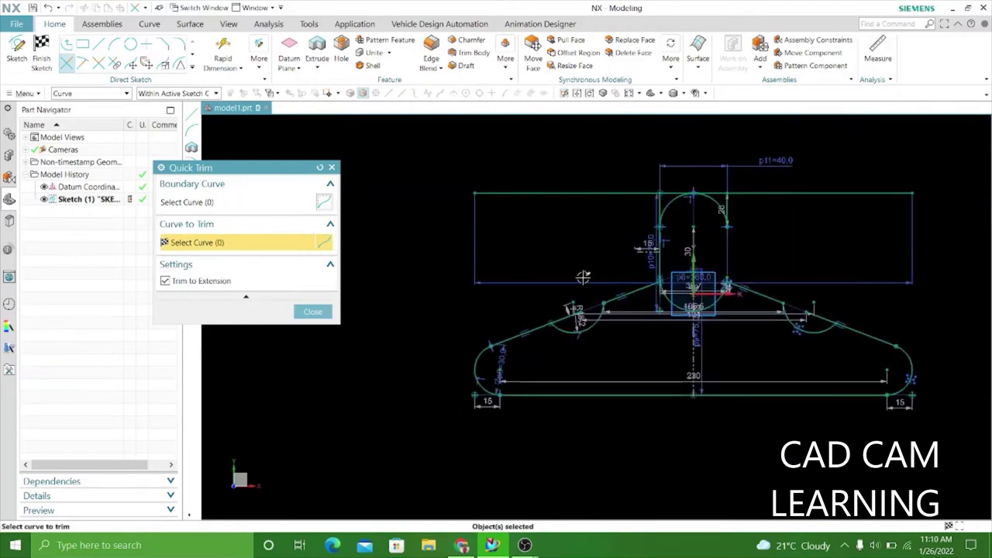
scroll(769, 190, up, 2)
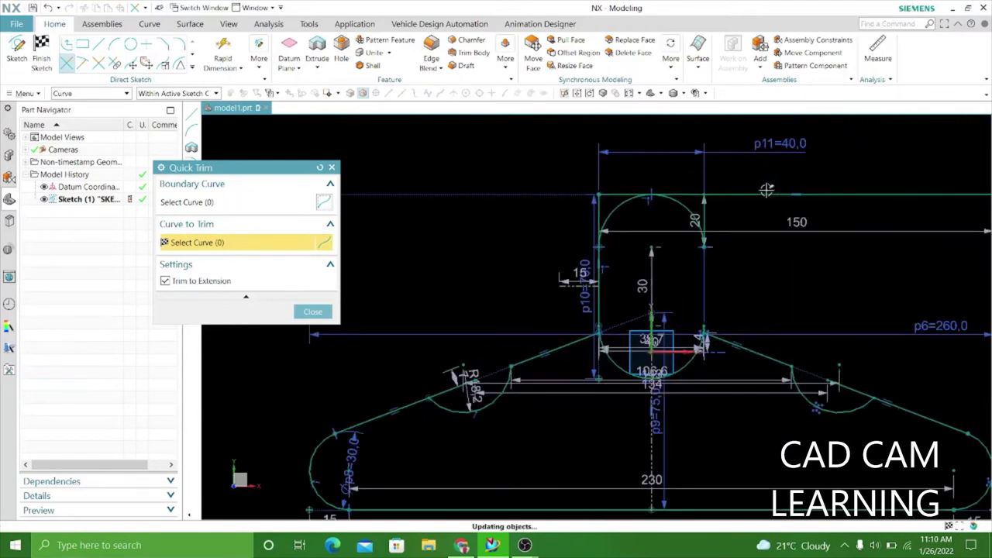
click(763, 190)
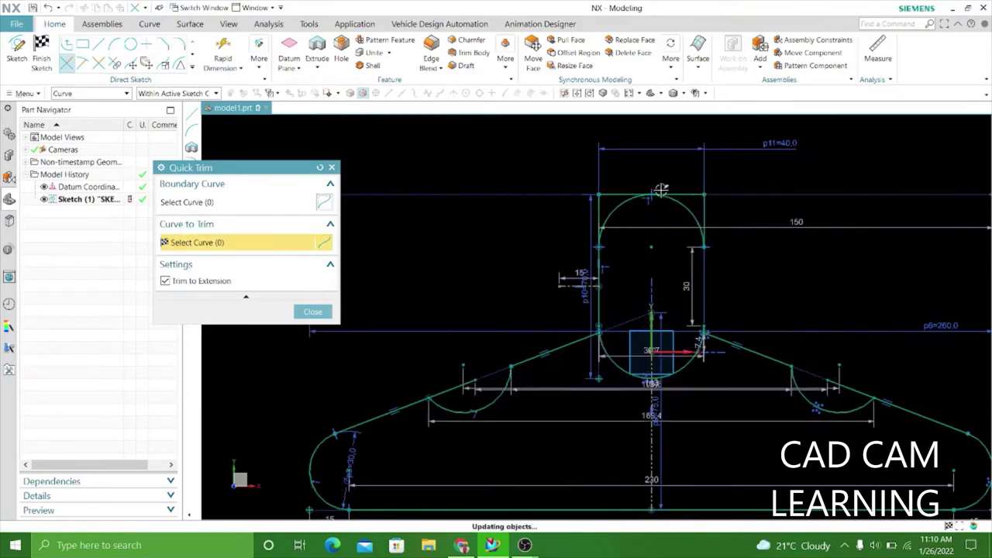
click(612, 194)
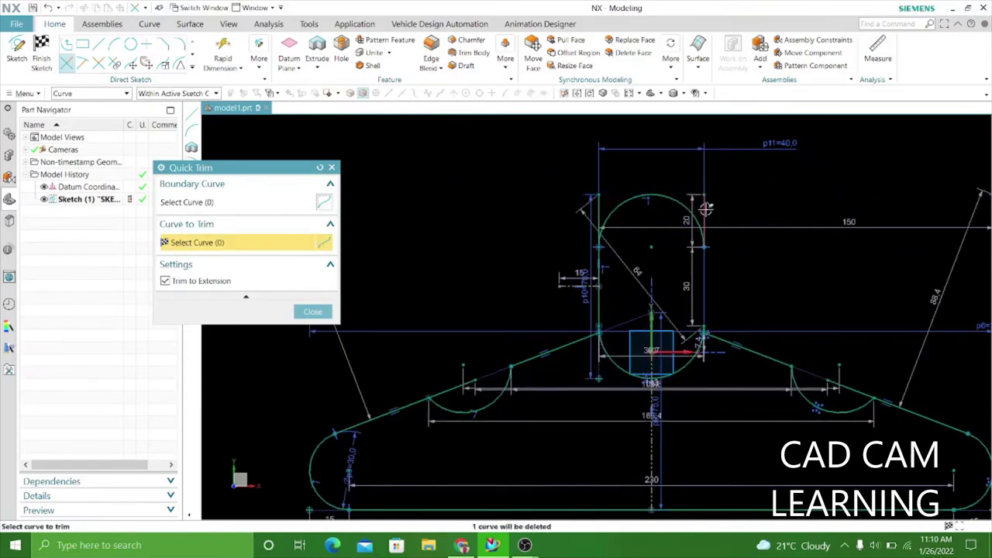
click(596, 207)
scroll(612, 214, down, 3)
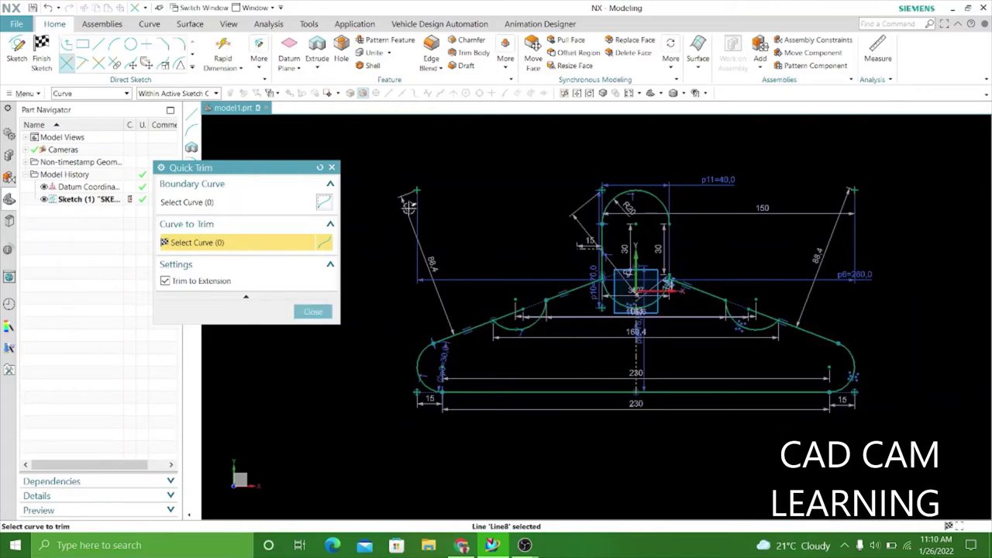
click(313, 312)
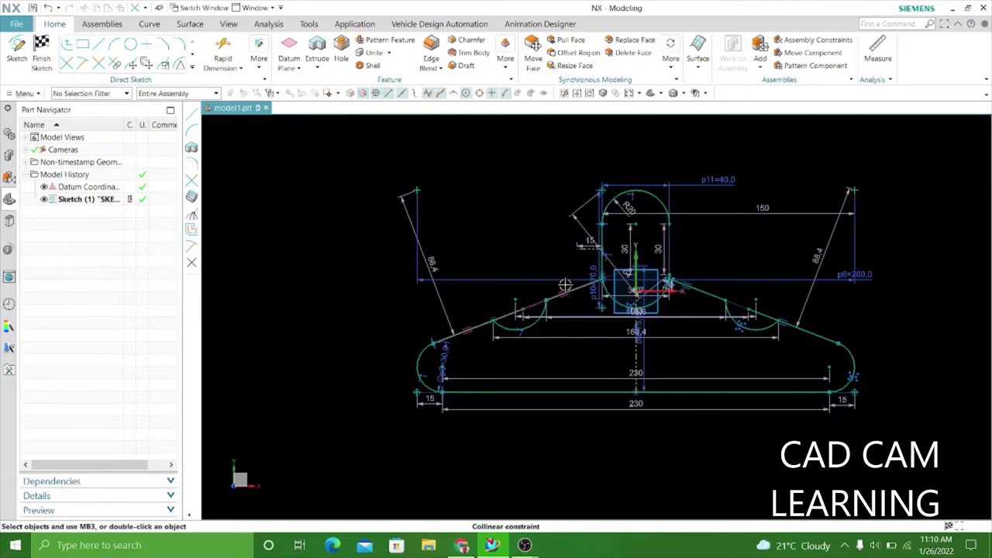
Finish the hanger sketch.
scroll(565, 285, up, 3)
scroll(589, 325, down, 4)
scroll(636, 387, up, 1)
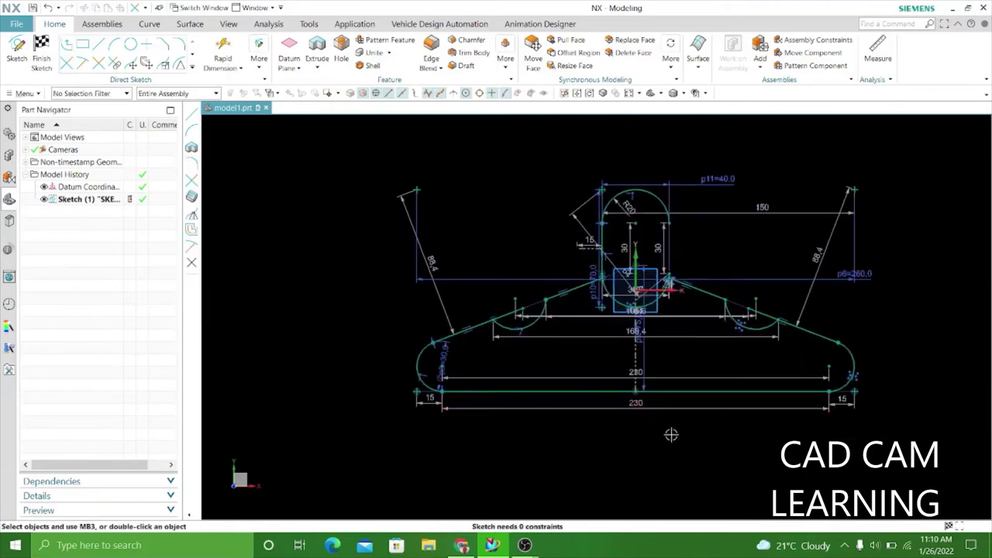
scroll(598, 268, up, 5)
scroll(593, 268, down, 2)
scroll(591, 268, up, 1)
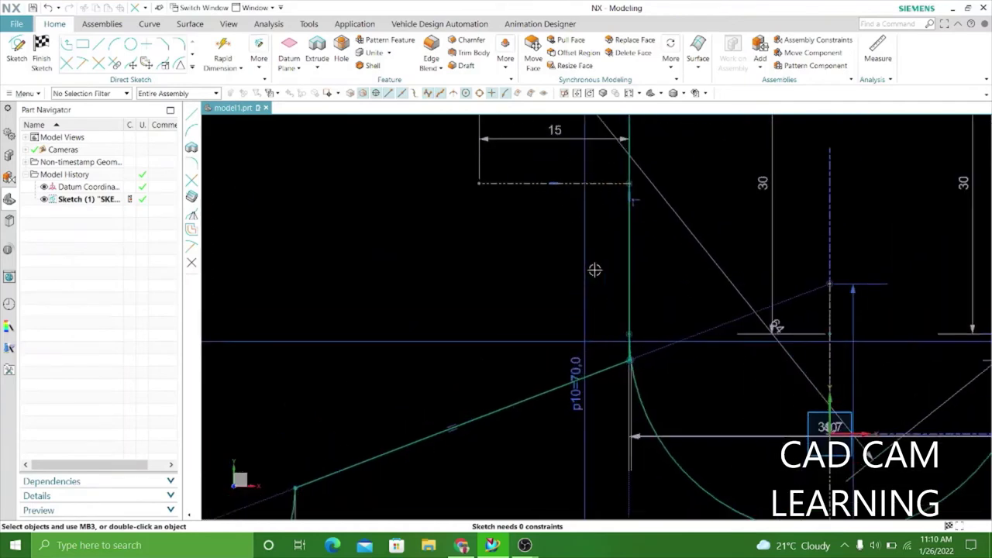
scroll(615, 291, down, 2)
scroll(613, 287, down, 1)
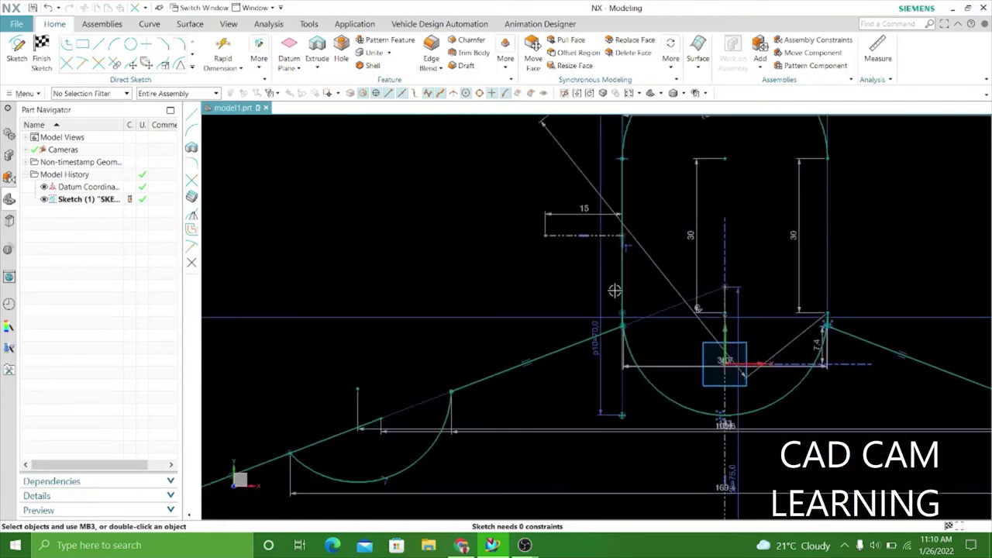
scroll(612, 288, down, 2)
click(41, 55)
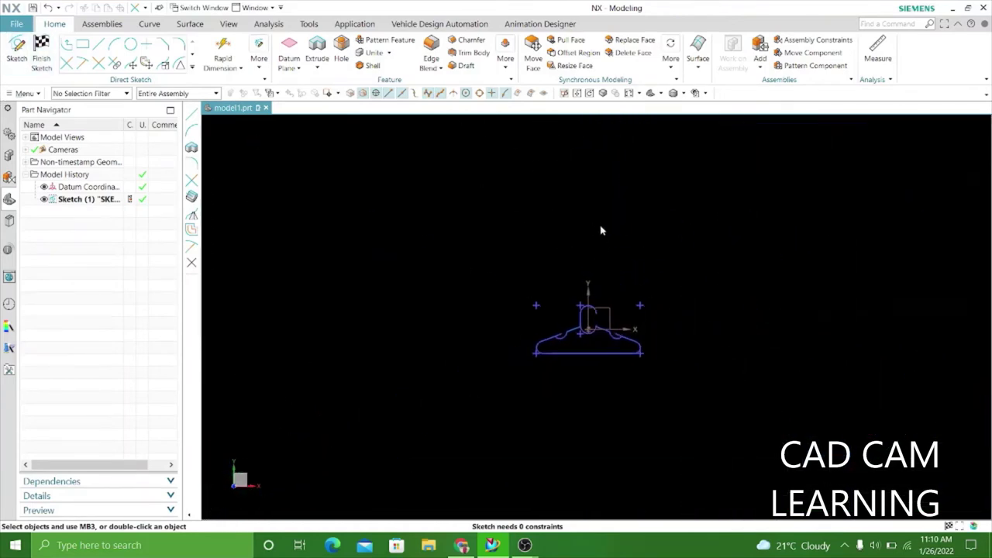
Trim the stray vertical segment and leftover arc at the hook corner, then finish the sketch.
scroll(579, 336, up, 3)
scroll(579, 336, up, 2)
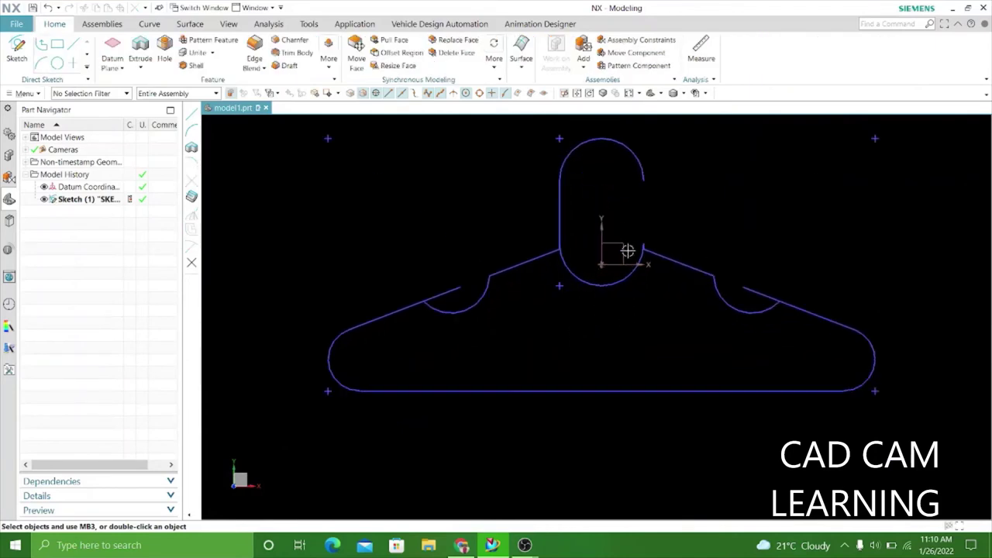
scroll(628, 250, up, 5)
scroll(671, 243, up, 4)
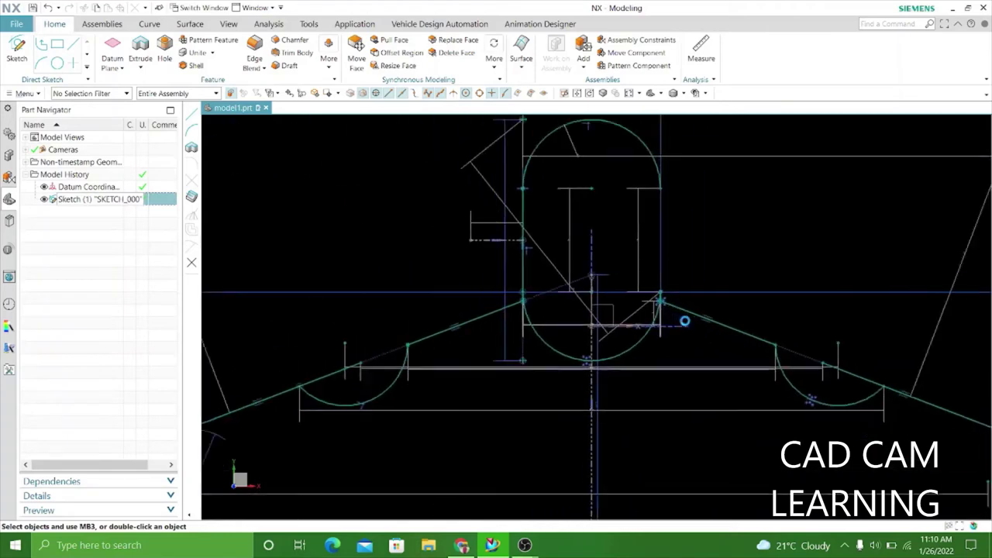
scroll(662, 295, up, 3)
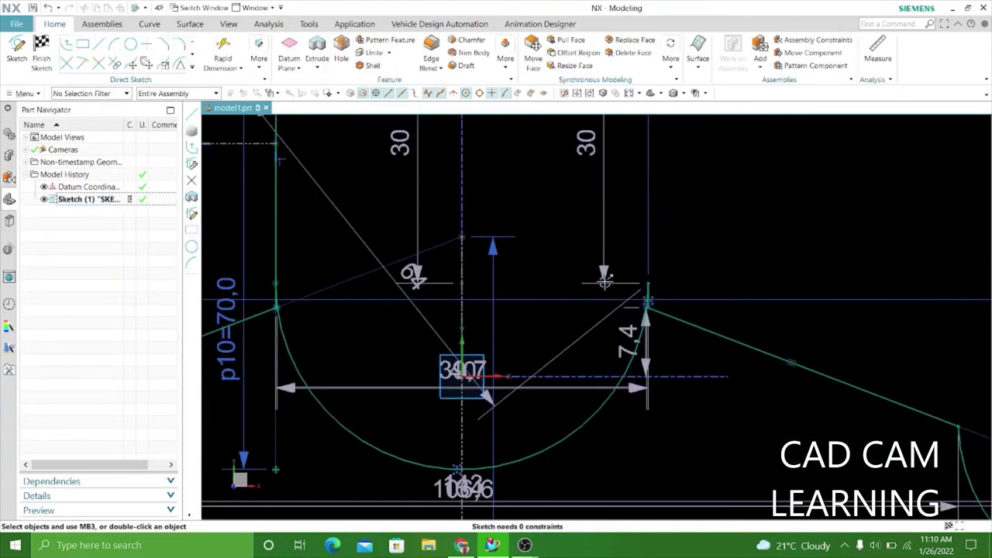
scroll(709, 281, up, 3)
scroll(687, 290, up, 2)
scroll(676, 292, up, 2)
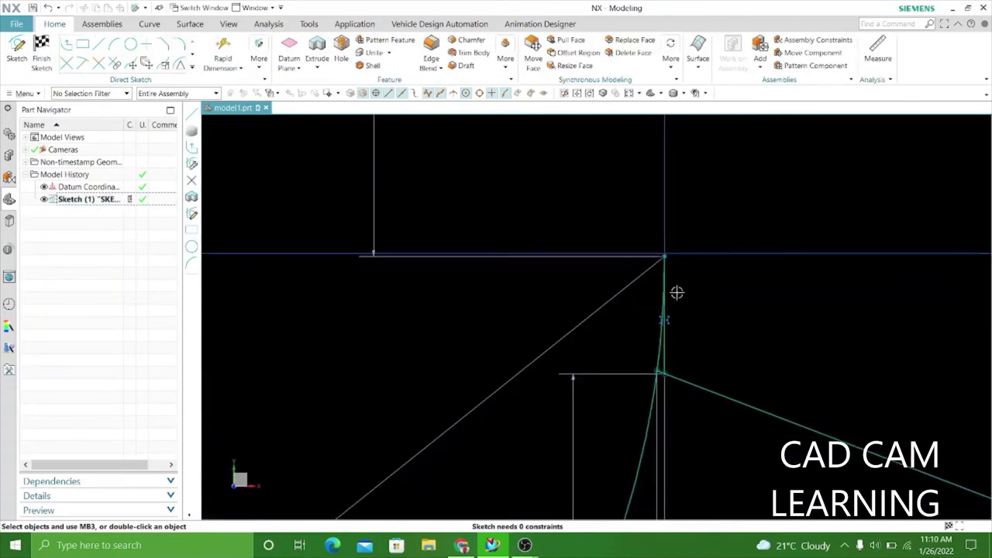
key(t)
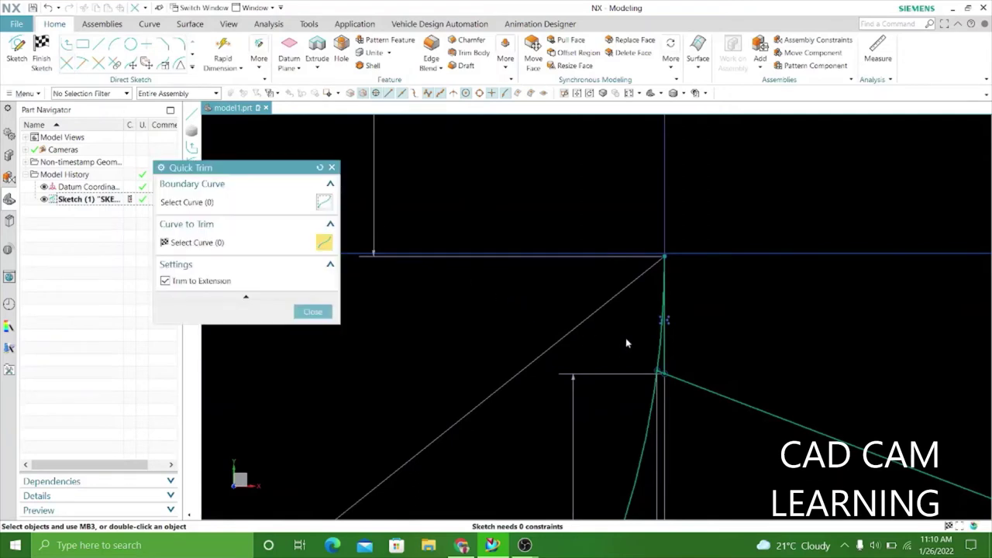
scroll(666, 356, up, 2)
click(667, 355)
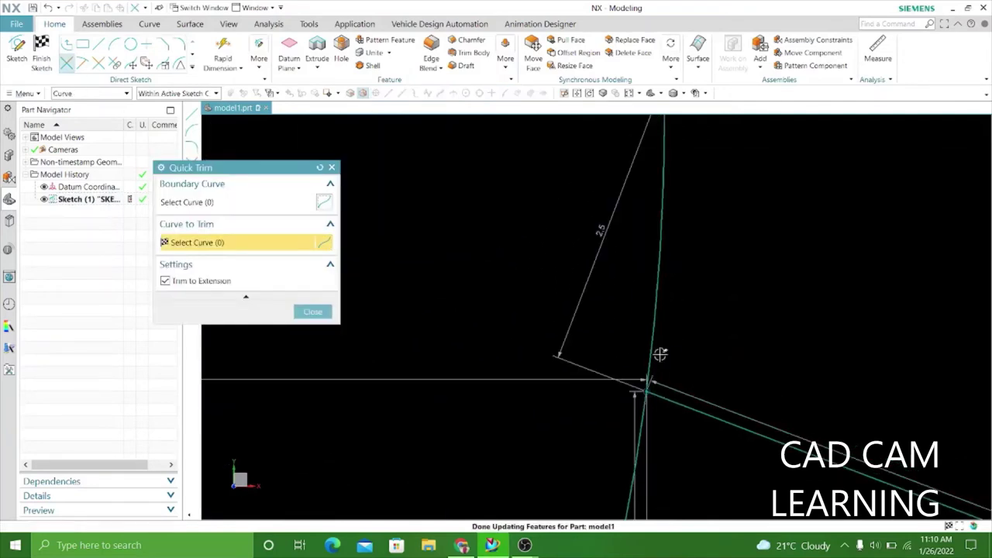
click(648, 351)
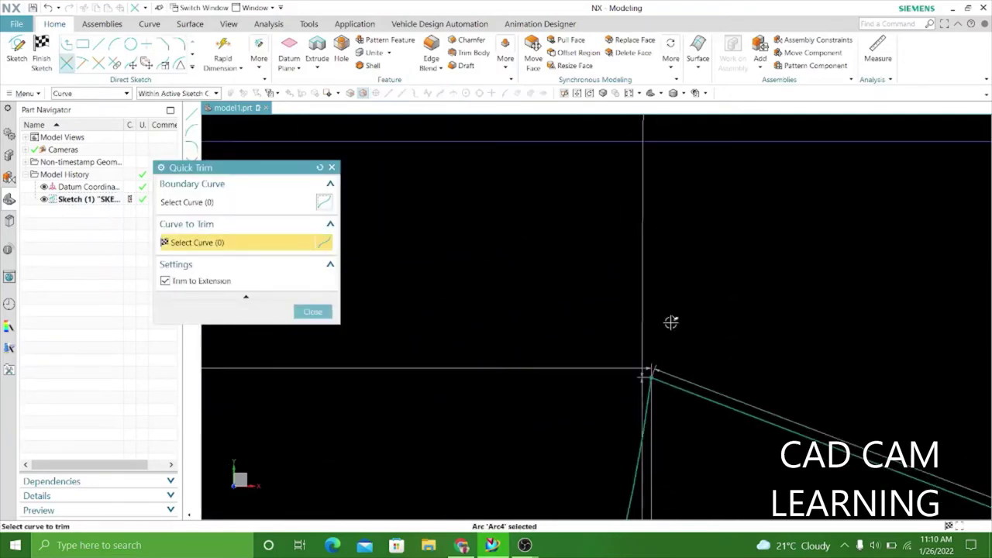
scroll(801, 287, down, 3)
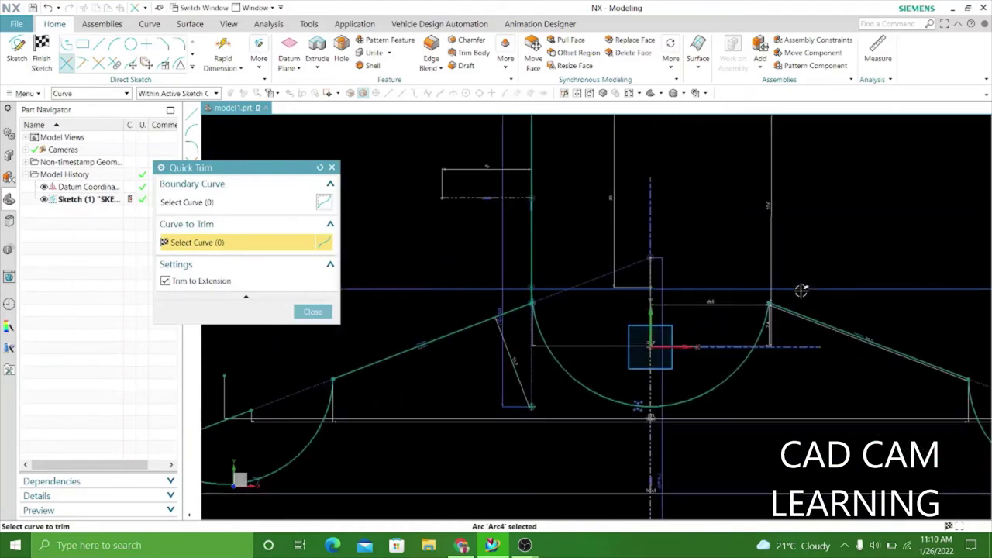
scroll(548, 301, down, 2)
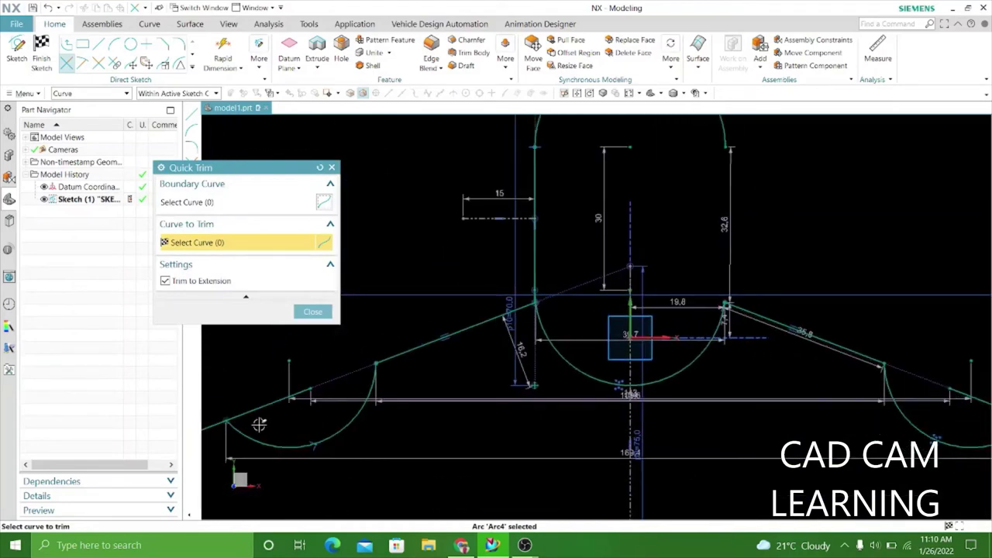
scroll(258, 425, up, 2)
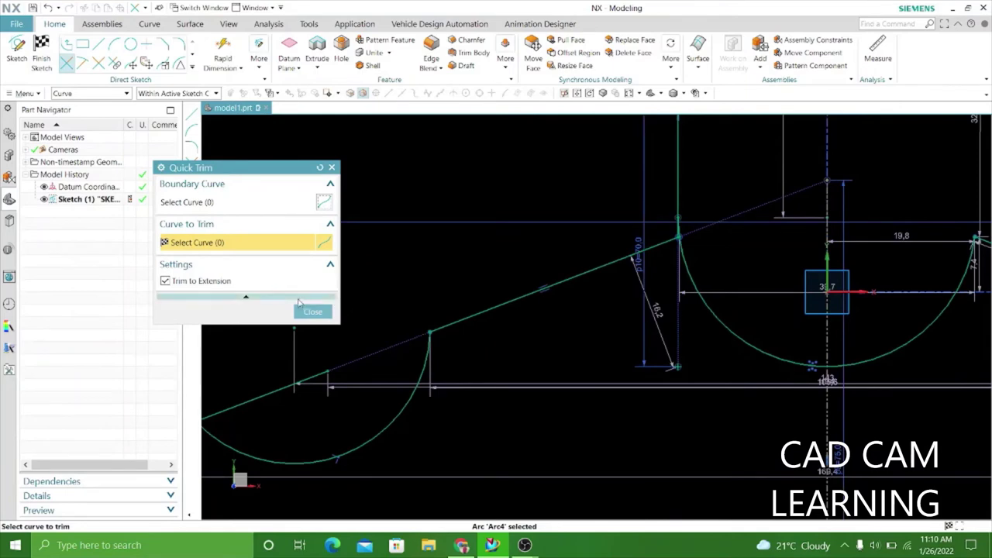
click(312, 312)
click(41, 58)
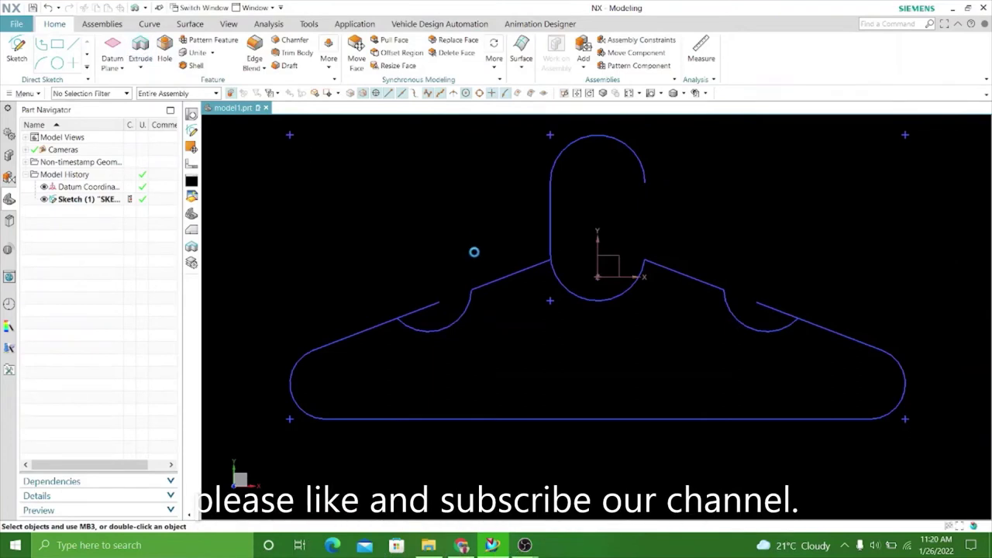
Extrude the connected hanger outline curves, including hook and arcs, with boolean None.
key(x)
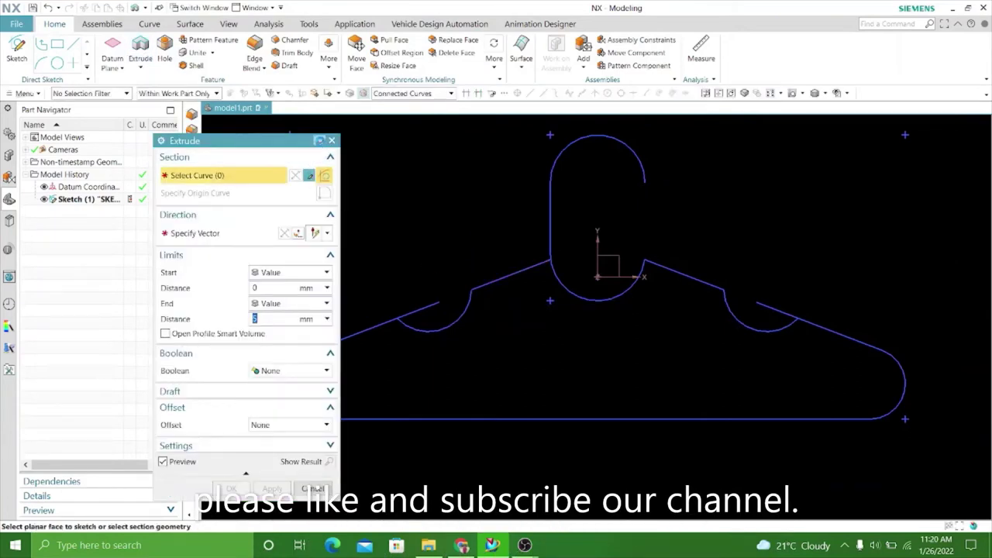
click(451, 93)
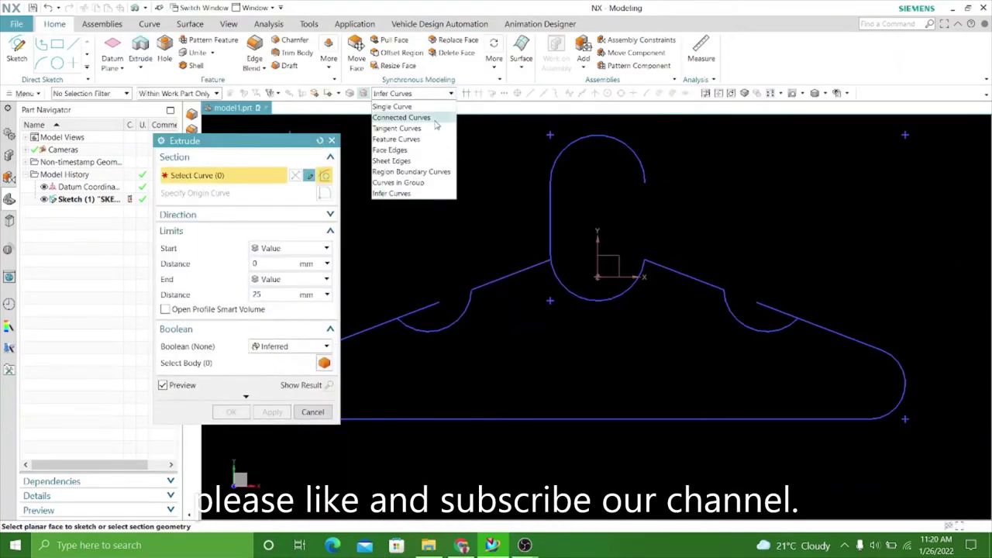
click(435, 120)
text(5)
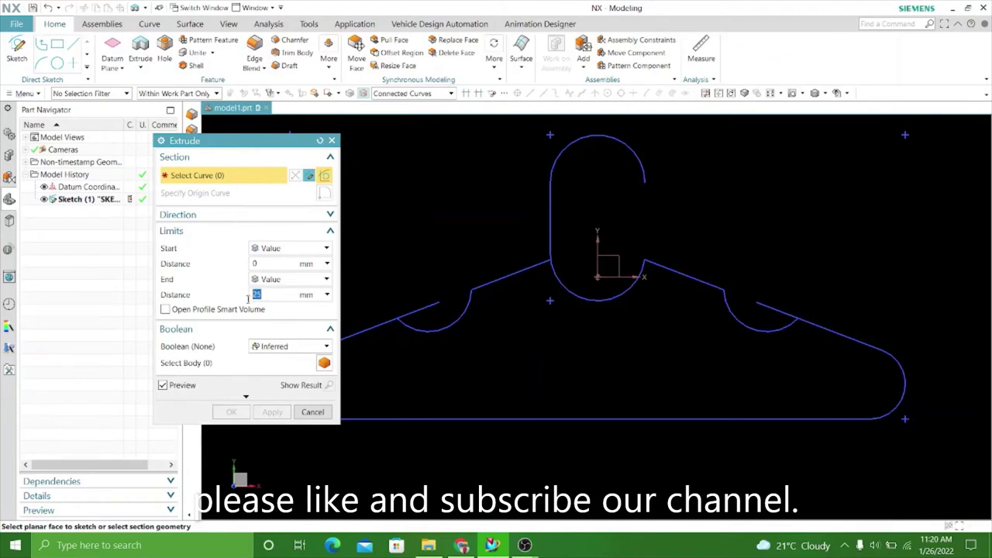
click(318, 351)
click(306, 358)
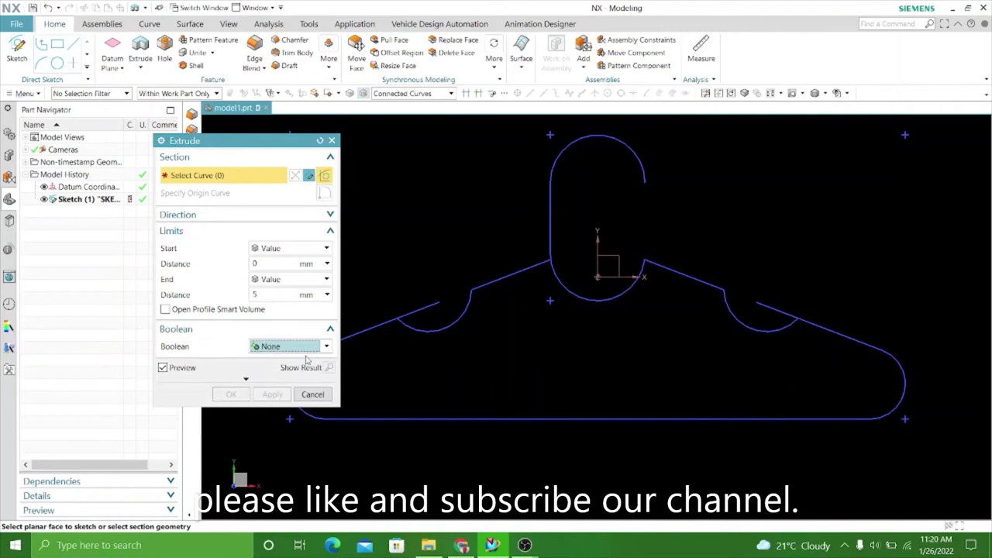
click(417, 311)
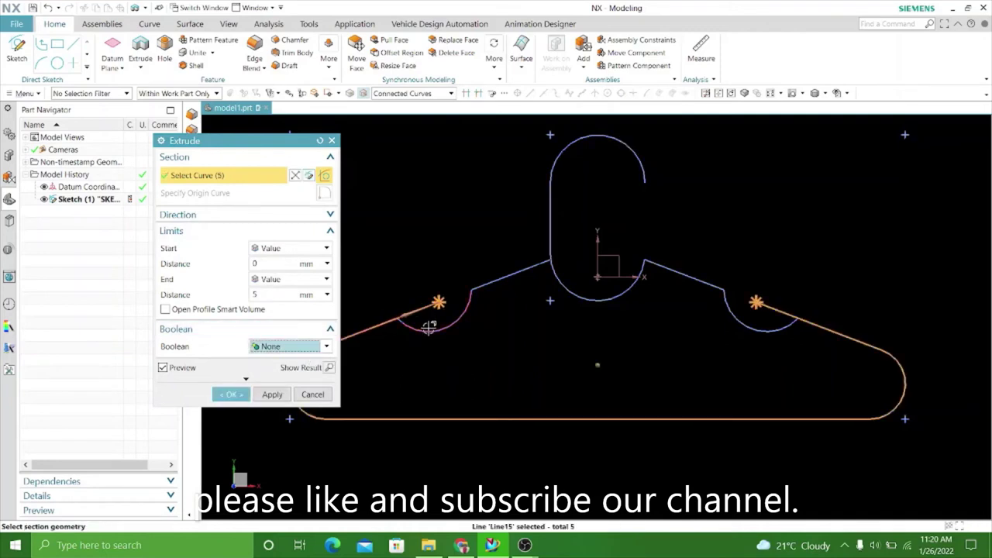
click(428, 327)
click(573, 292)
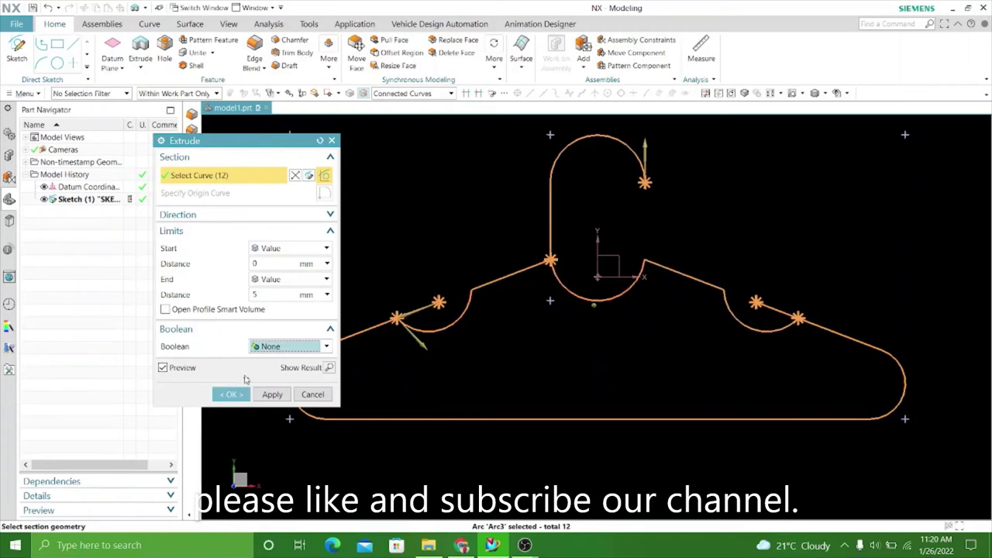
Give the extrusion a two-sided offset from -2.5 to 3 mm and create the solid.
click(247, 378)
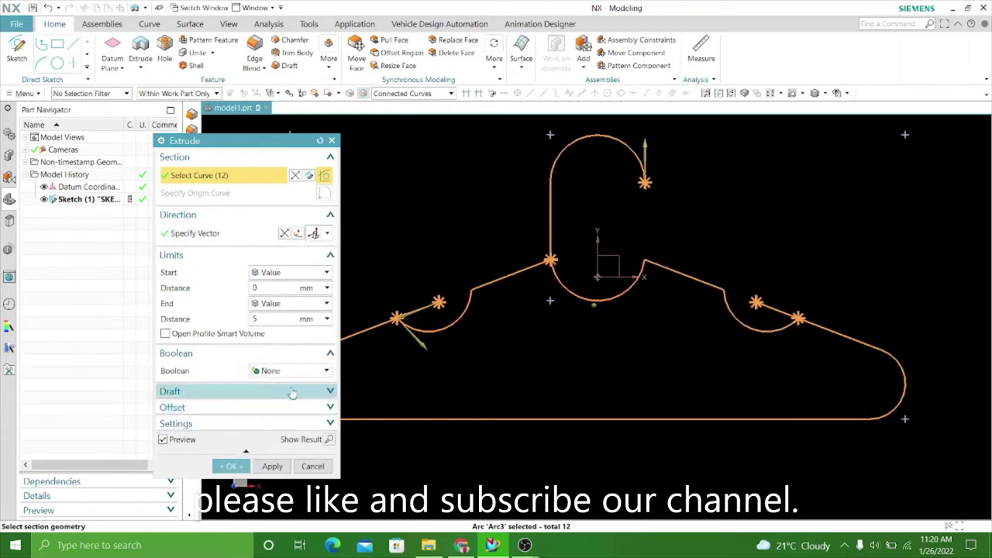
click(330, 407)
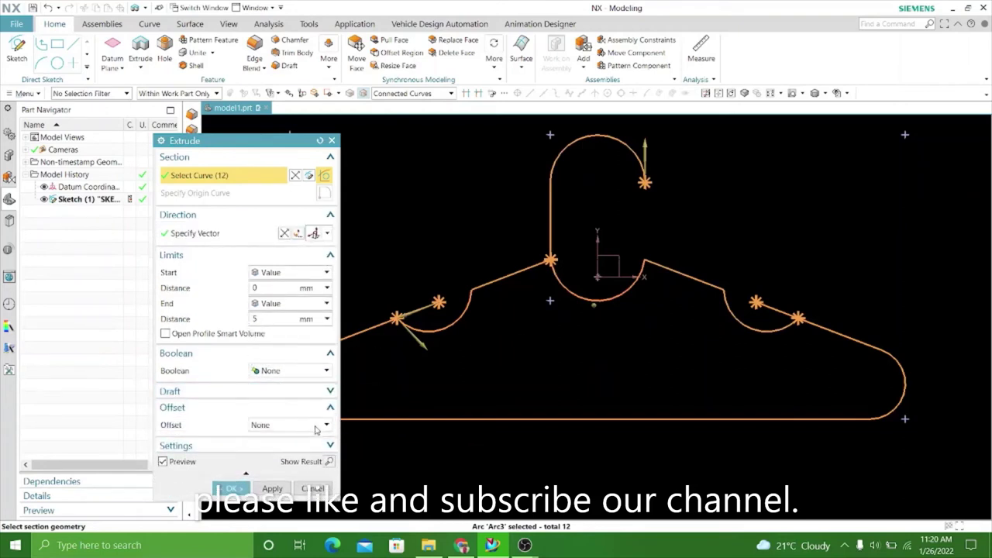
click(324, 425)
click(281, 460)
text(3)
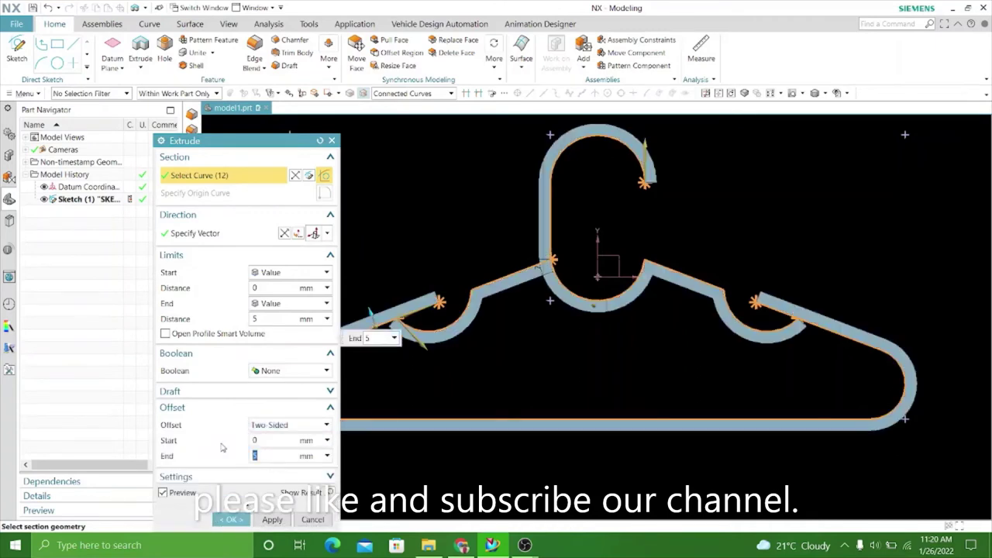
click(263, 439)
text(-2.5)
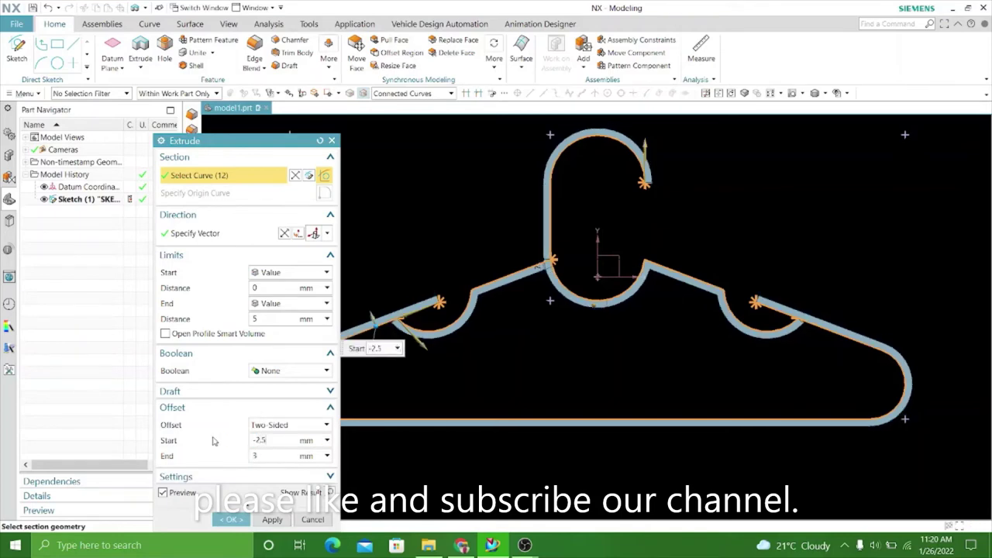
key(Return)
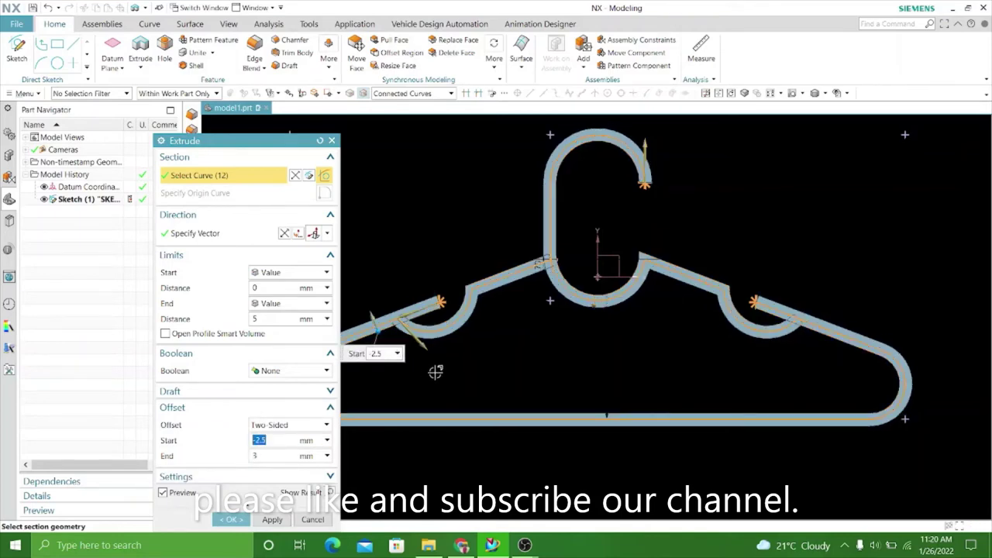
middle_drag(544, 349, 538, 350)
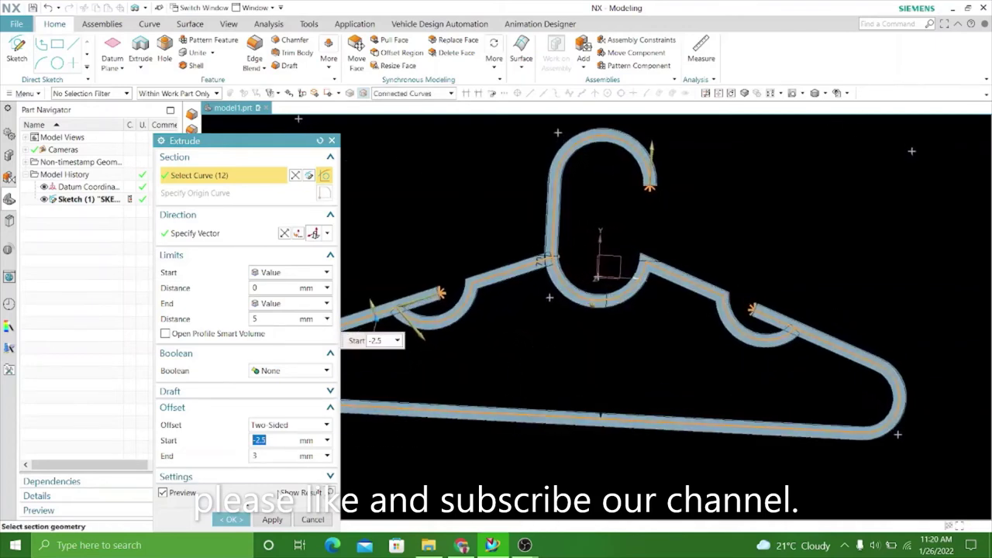
click(271, 519)
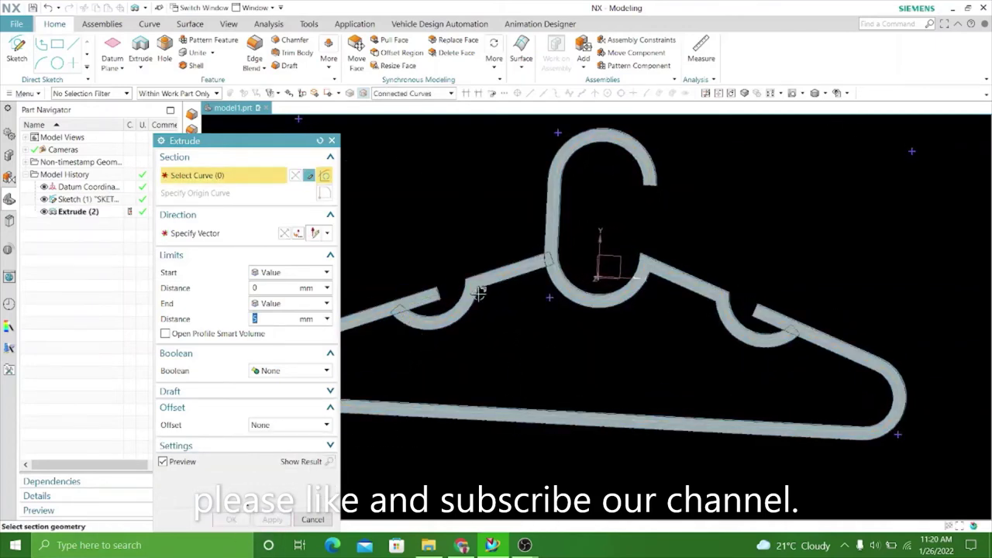
Select the first hook-to-arm corner edge for an edge blend with radius 5 mm.
click(311, 522)
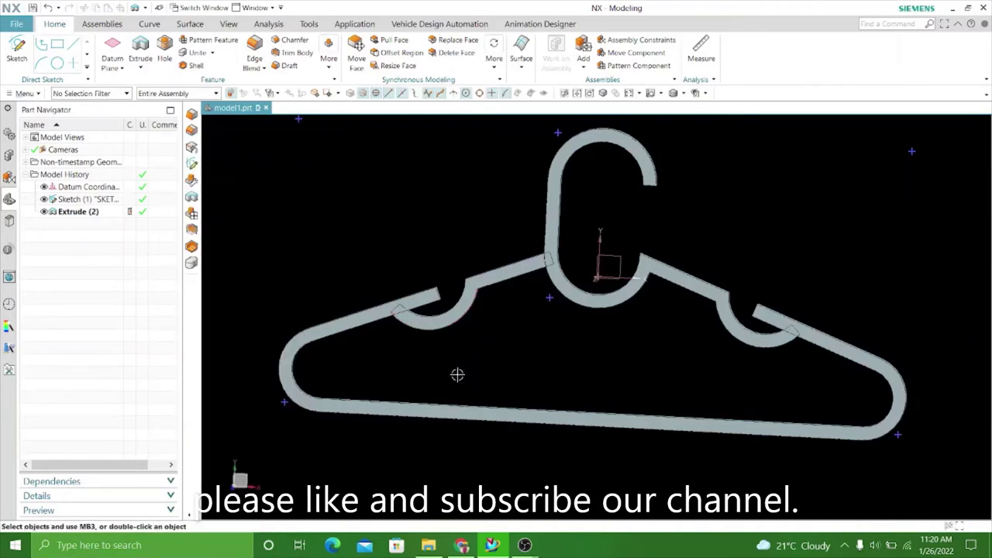
mouse_move(456, 374)
middle_down()
mouse_move(479, 361)
mouse_move(480, 389)
middle_up()
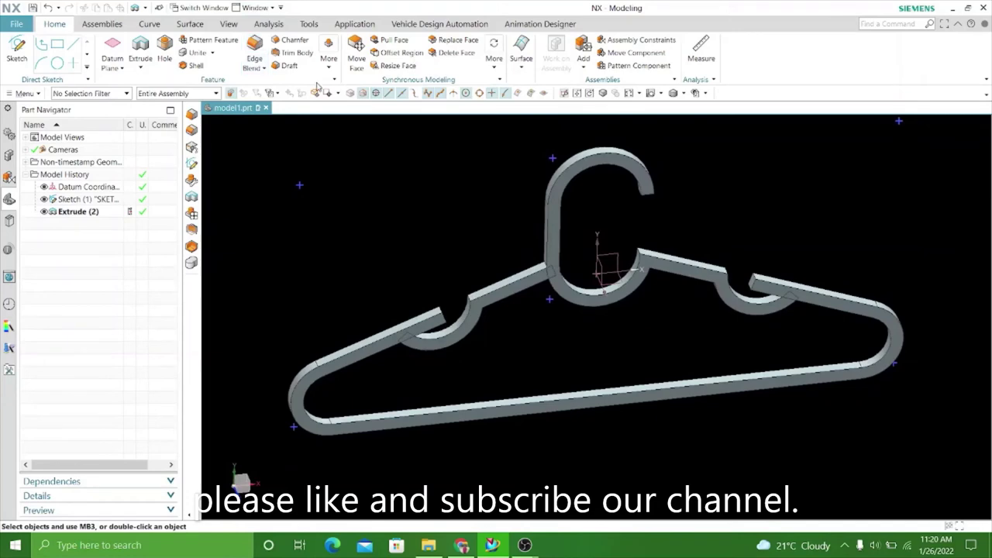
scroll(612, 233, up, 3)
scroll(635, 248, up, 3)
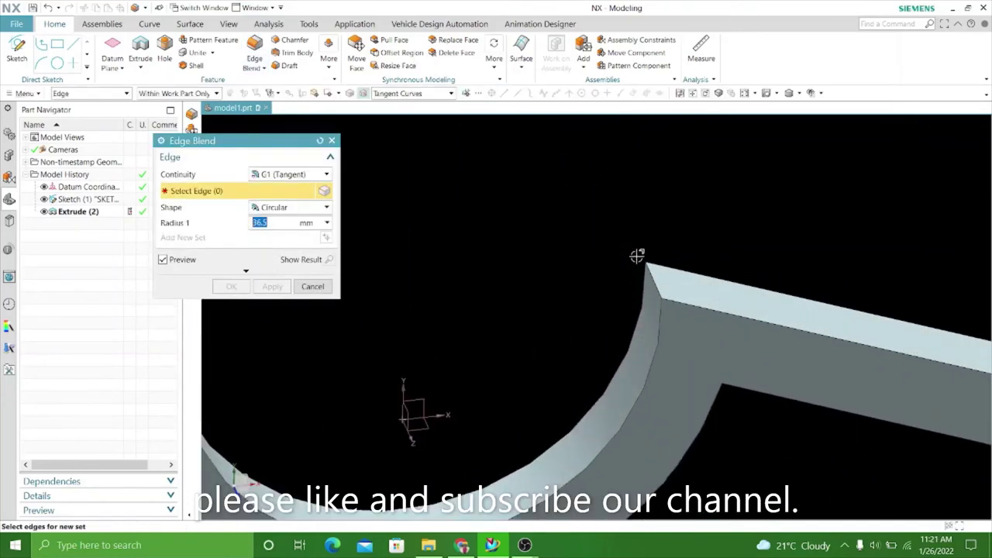
click(647, 271)
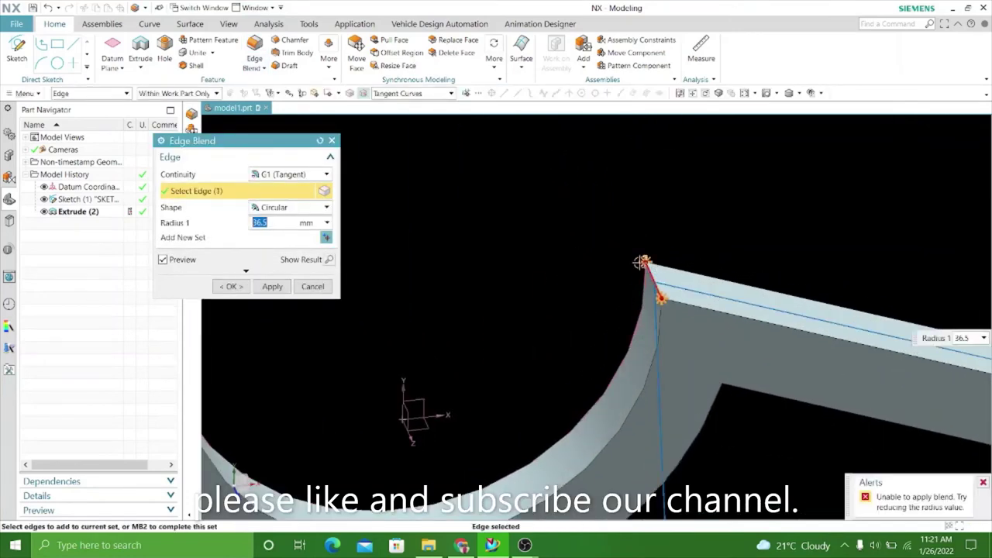
scroll(642, 265, down, 2)
scroll(598, 218, down, 2)
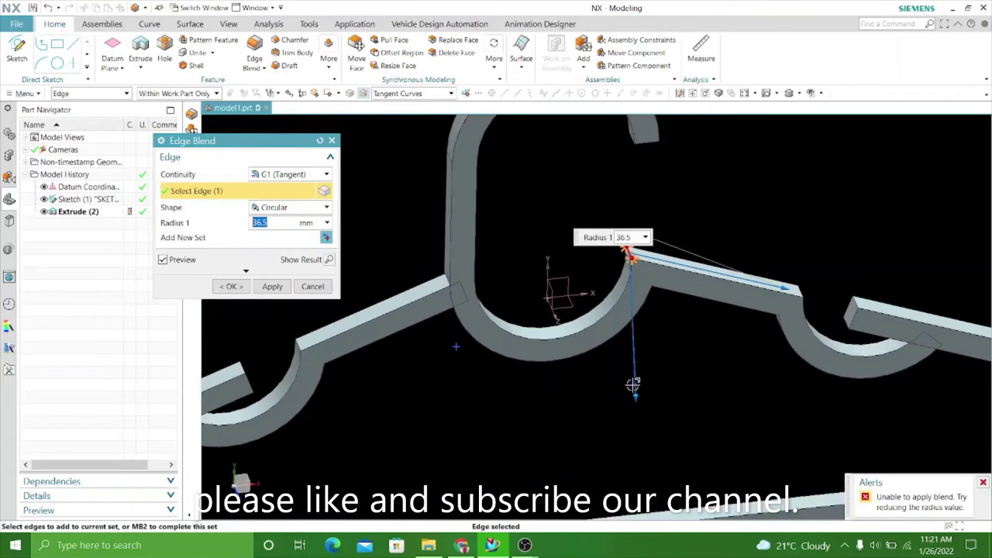
text(5)
key(Return)
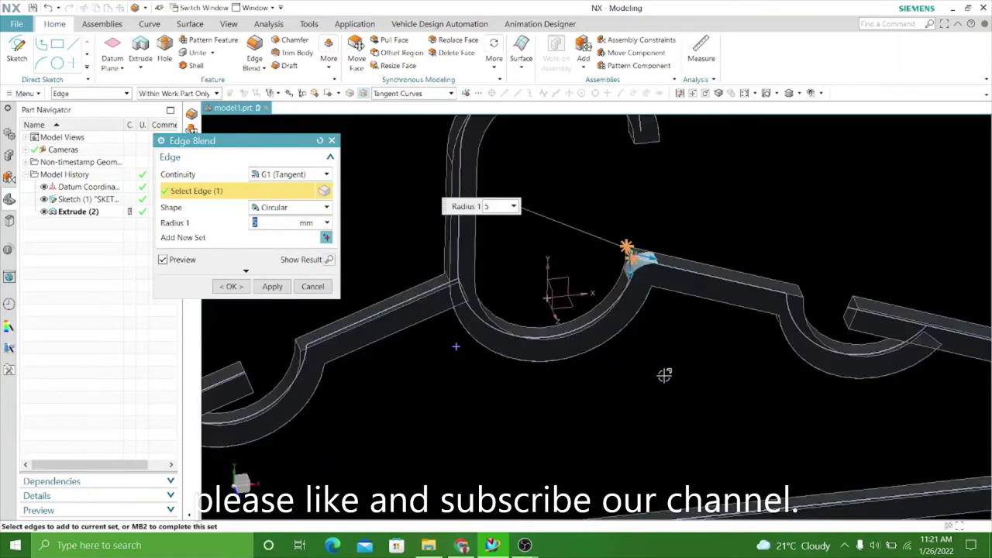
Add the second corner edge and apply the 5 mm blend to both edges.
mouse_move(664, 375)
middle_down()
mouse_move(662, 325)
mouse_move(660, 334)
middle_up()
mouse_move(404, 386)
middle_down()
mouse_move(389, 333)
mouse_move(404, 342)
middle_up()
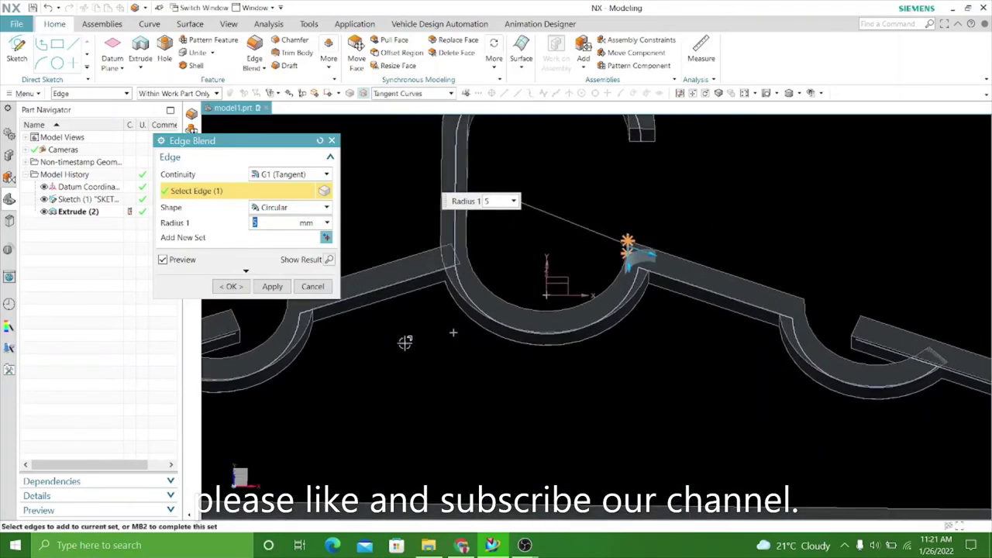
scroll(628, 323, up, 2)
scroll(655, 274, up, 3)
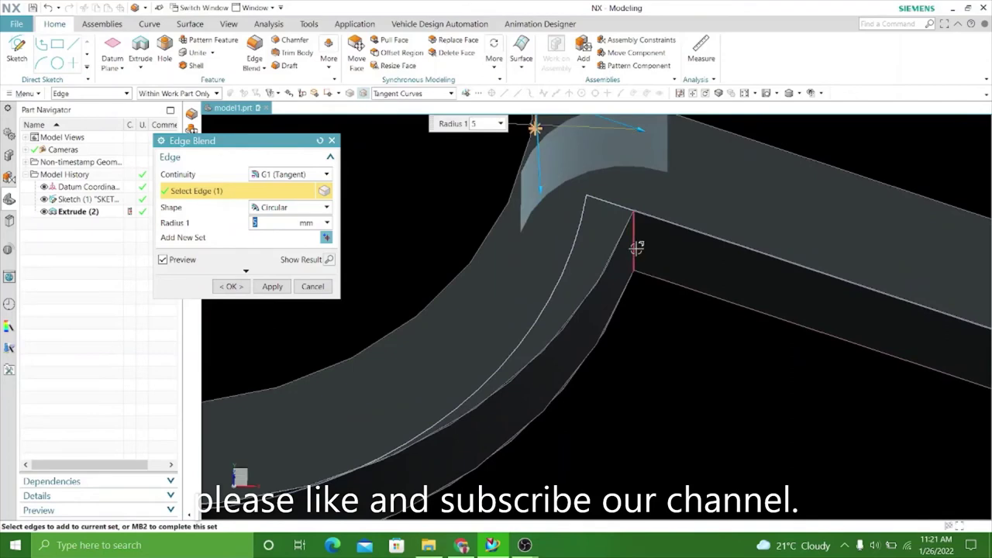
click(635, 247)
scroll(635, 246, down, 2)
scroll(657, 249, down, 2)
scroll(617, 321, down, 2)
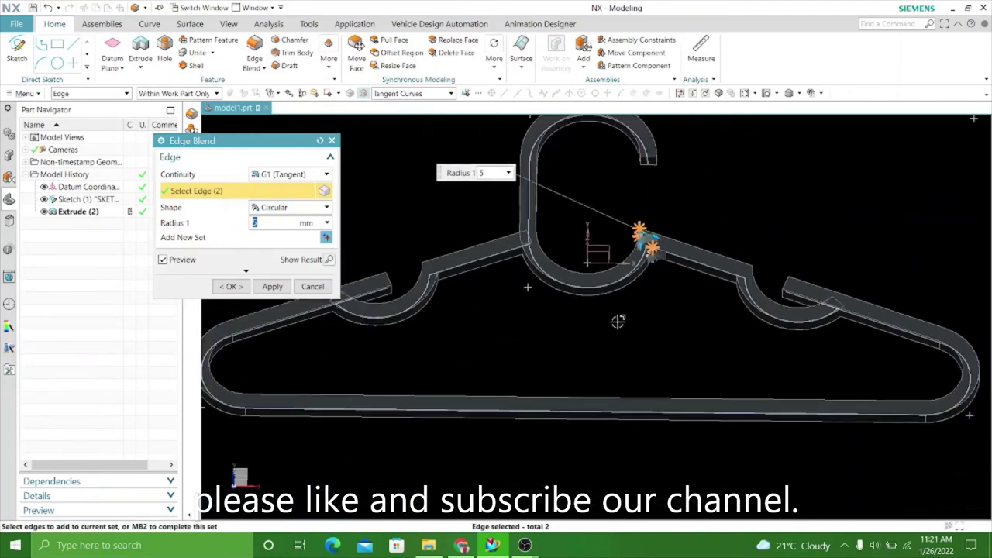
middle_drag(524, 287, 509, 276)
scroll(509, 276, up, 2)
scroll(523, 249, up, 2)
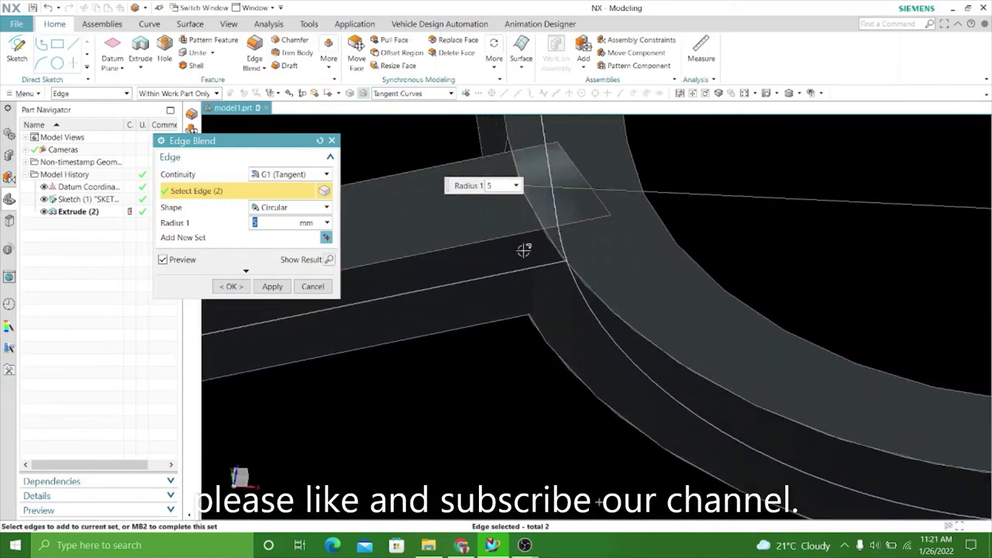
scroll(533, 271, up, 1)
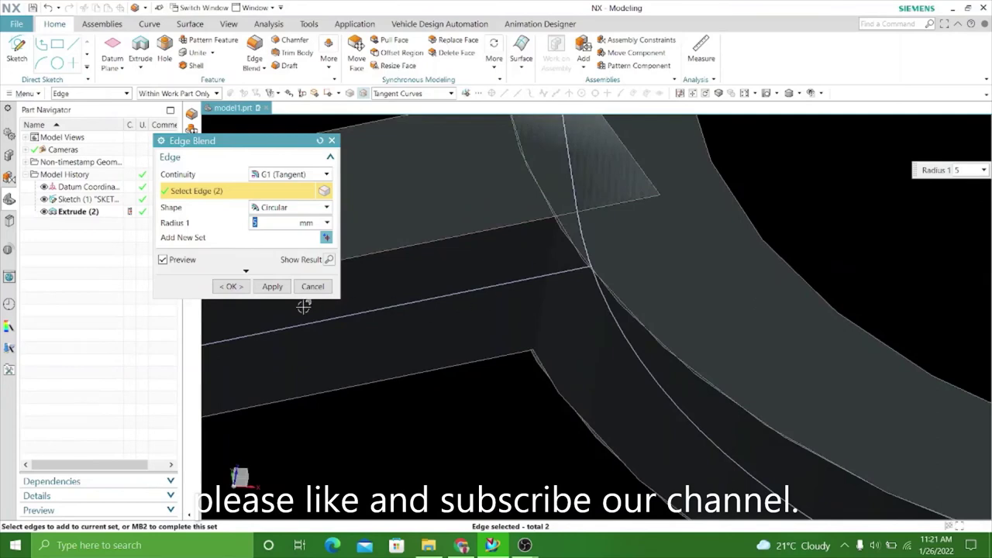
click(279, 289)
scroll(484, 310, down, 2)
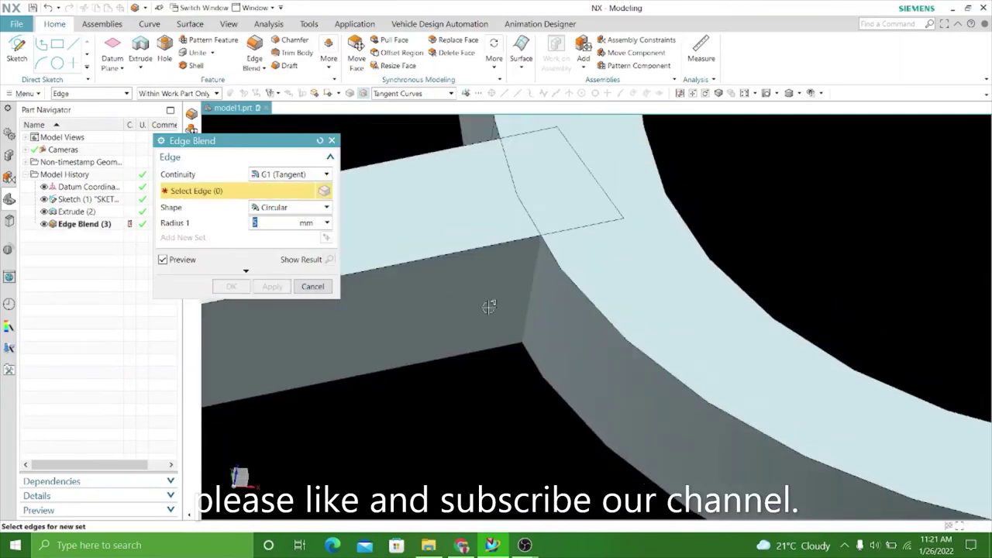
scroll(491, 337, down, 3)
mouse_move(468, 376)
middle_down()
mouse_move(446, 413)
mouse_move(454, 416)
mouse_move(436, 395)
middle_up()
click(312, 286)
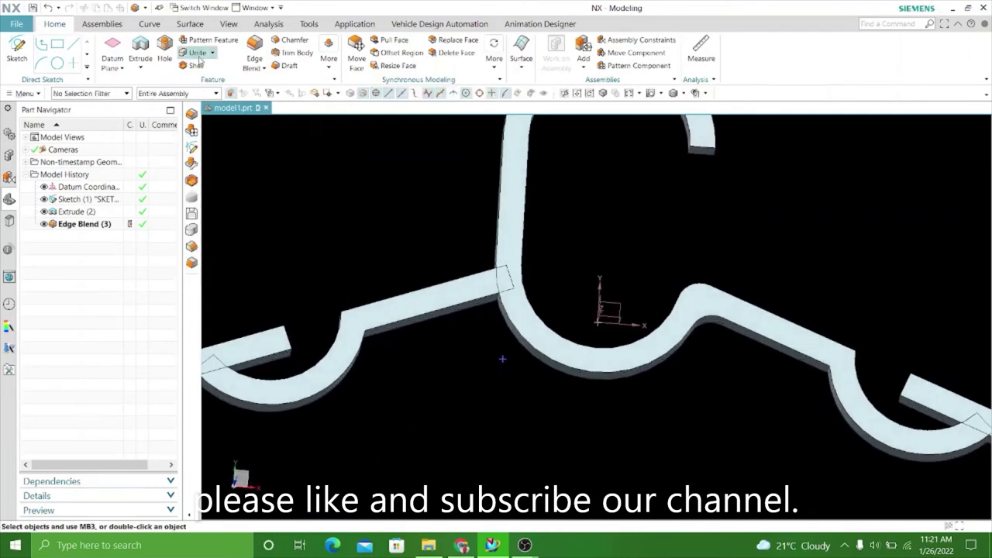
Unite the hanger target body with the box-selected remaining bodies into one solid.
click(519, 217)
scroll(604, 271, down, 3)
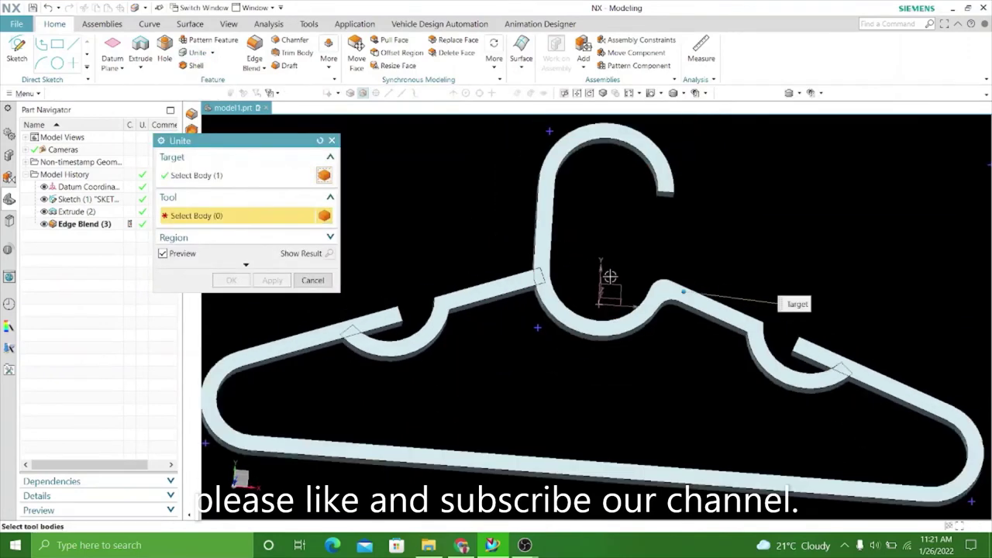
scroll(585, 265, down, 2)
drag(478, 189, 766, 423)
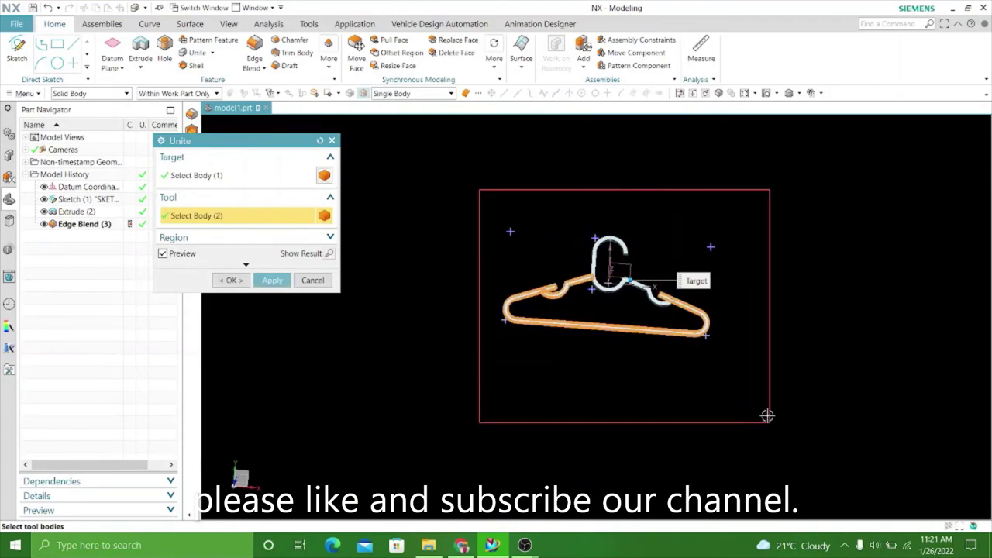
click(271, 281)
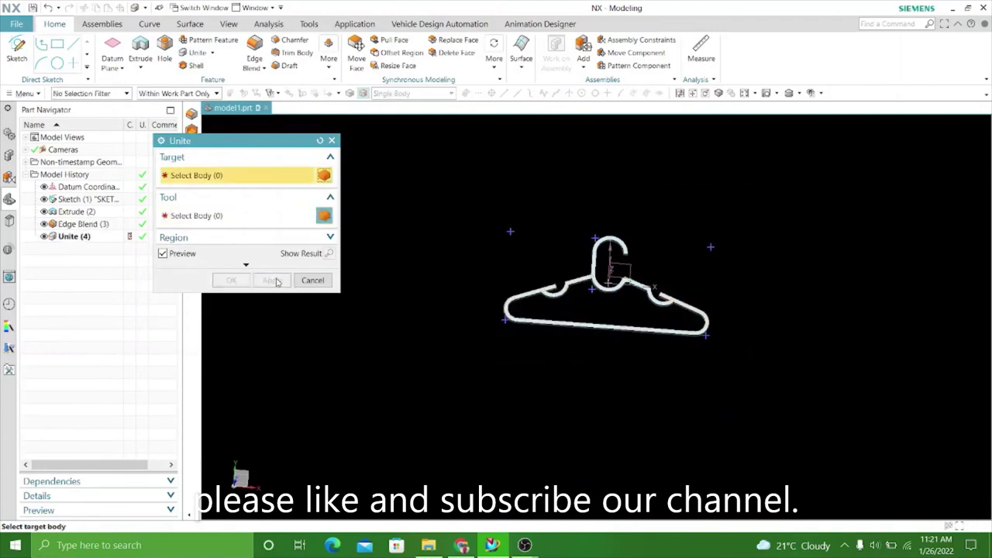
click(312, 280)
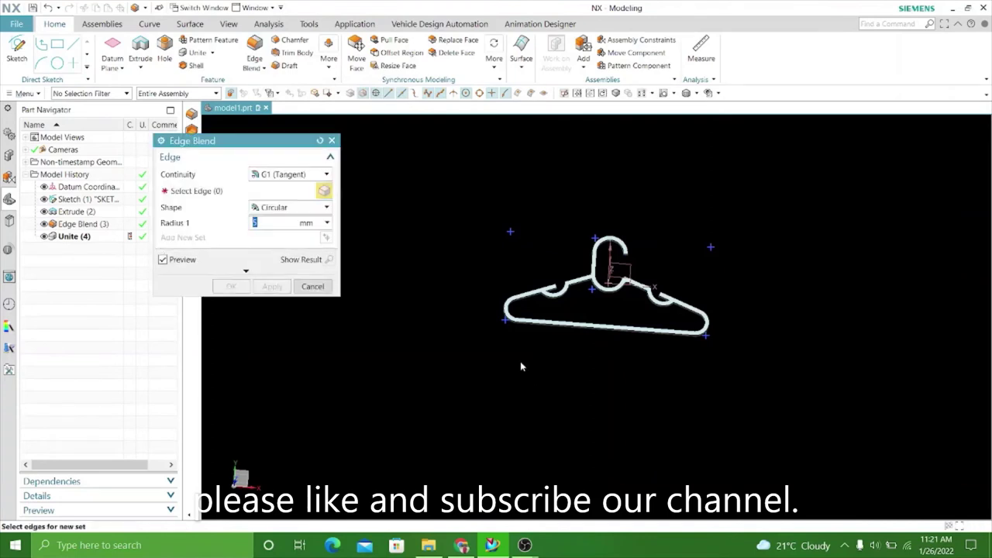
Select the left notch's corner edges and another joint edge for a 5 mm blend.
scroll(539, 267, up, 5)
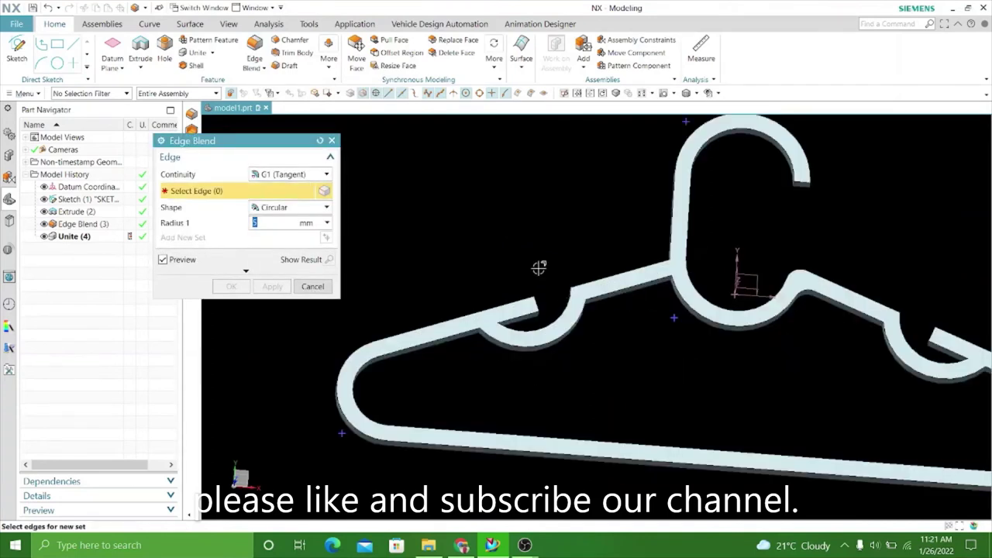
scroll(538, 267, up, 3)
middle_drag(505, 268, 514, 245)
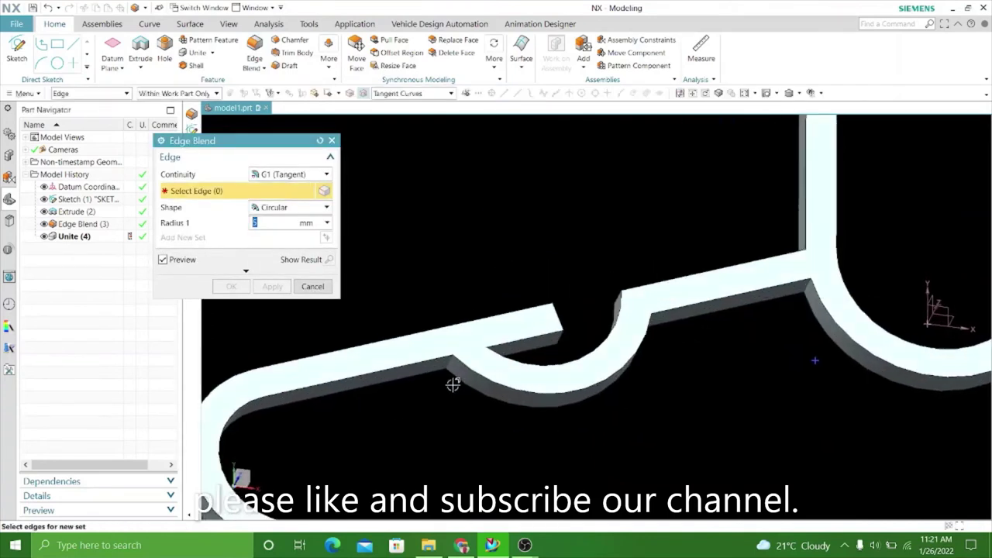
scroll(454, 382, up, 3)
click(448, 317)
scroll(453, 310, down, 1)
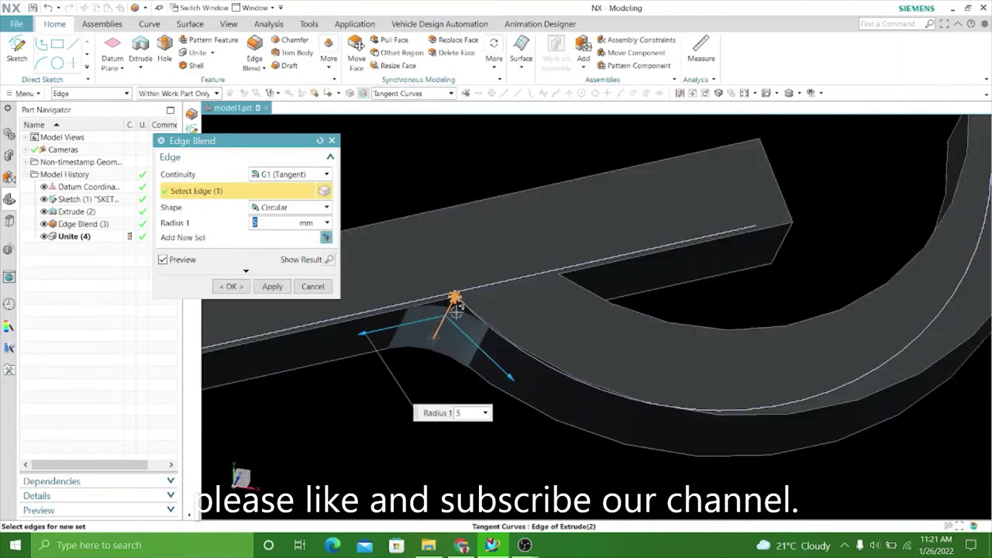
scroll(453, 310, down, 1)
scroll(453, 310, down, 1)
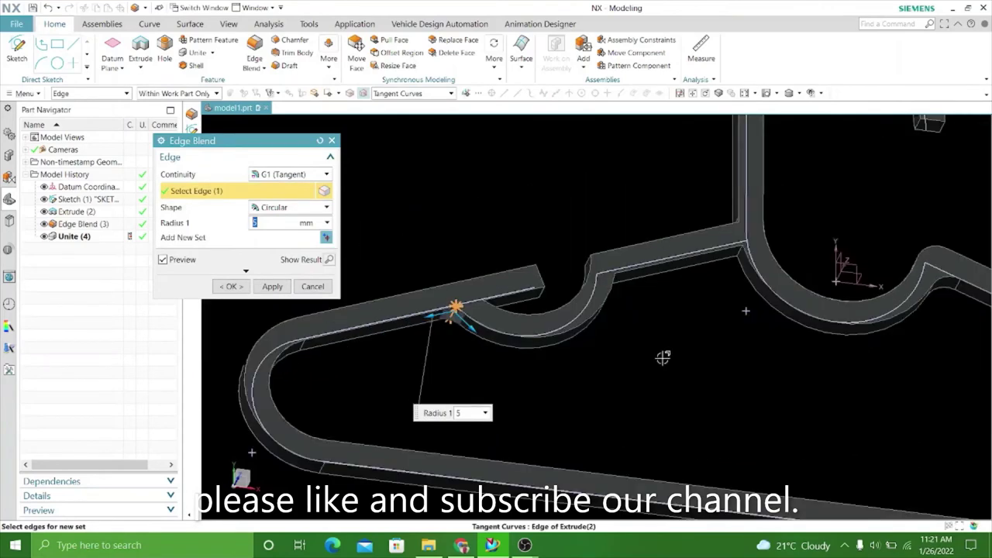
scroll(600, 287, up, 3)
click(601, 288)
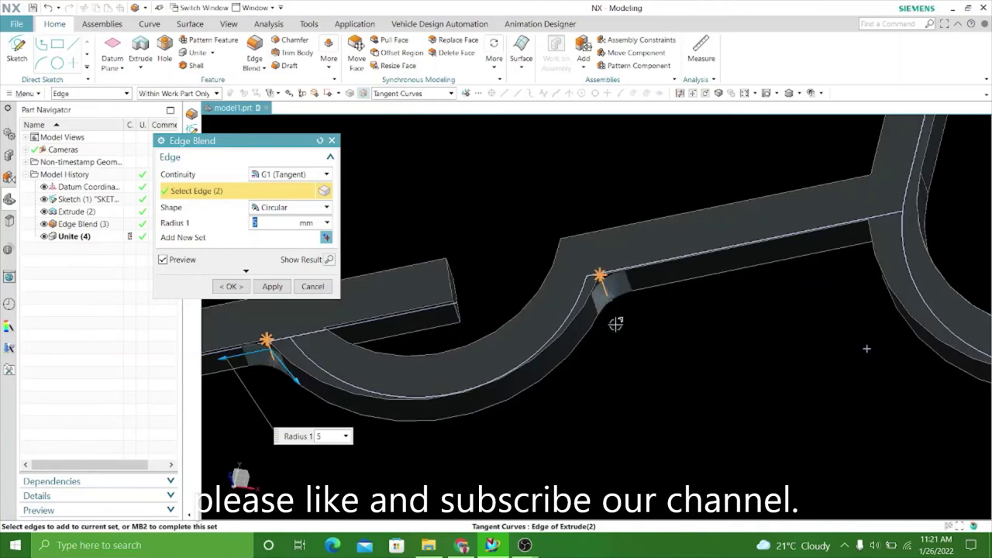
middle_drag(504, 211, 553, 266)
scroll(571, 256, up, 3)
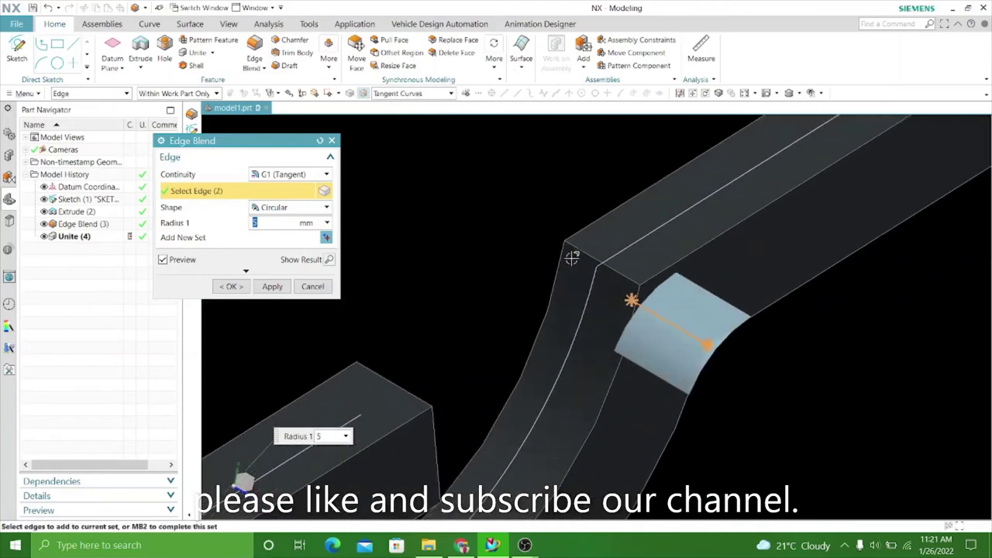
click(582, 252)
scroll(573, 240, down, 3)
Add the remaining notch and hook-junction edges and apply the 5 mm blend.
mouse_move(686, 255)
middle_down()
mouse_move(642, 349)
mouse_move(617, 329)
mouse_move(635, 359)
middle_up()
scroll(648, 328, up, 3)
scroll(693, 186, up, 2)
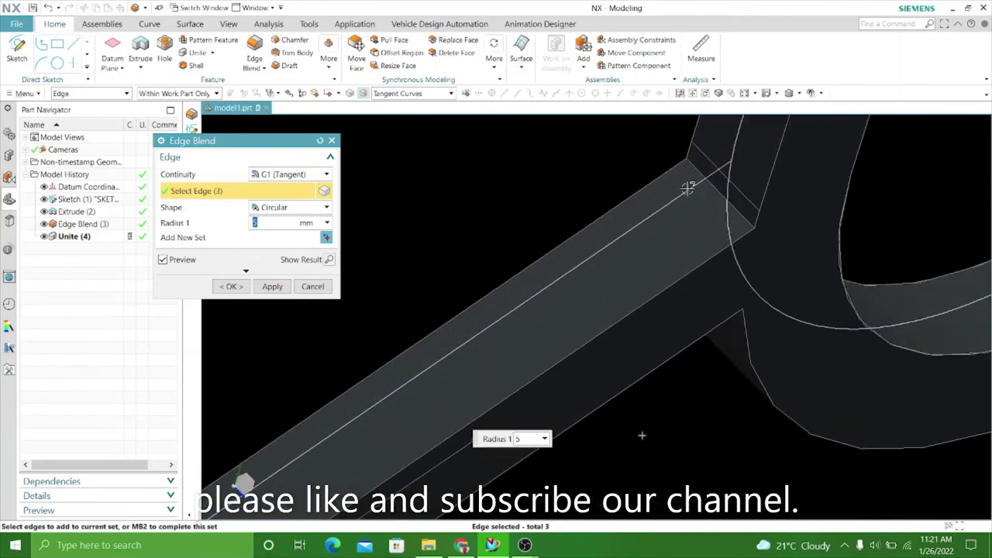
click(694, 172)
scroll(583, 252, down, 3)
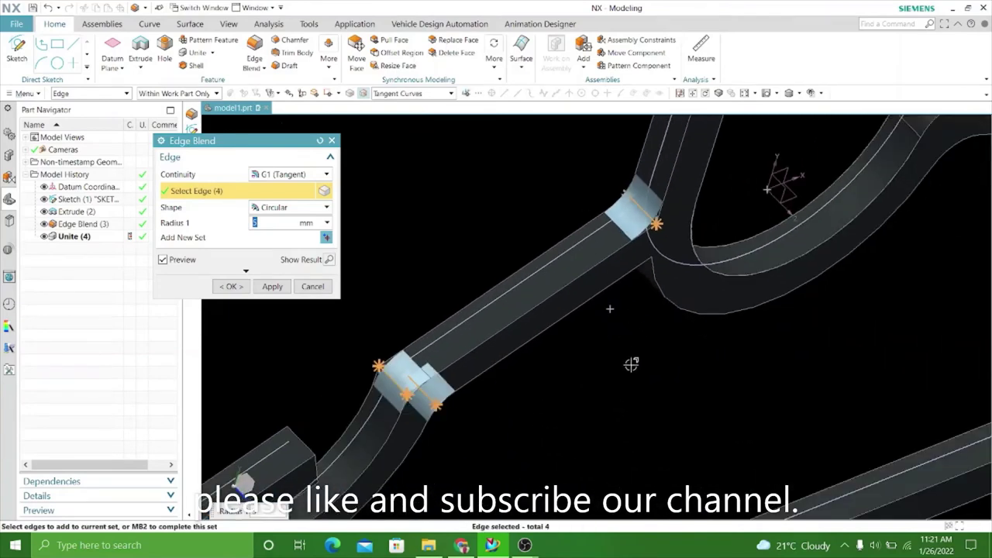
mouse_move(630, 364)
middle_down()
mouse_move(597, 305)
mouse_move(592, 256)
middle_up()
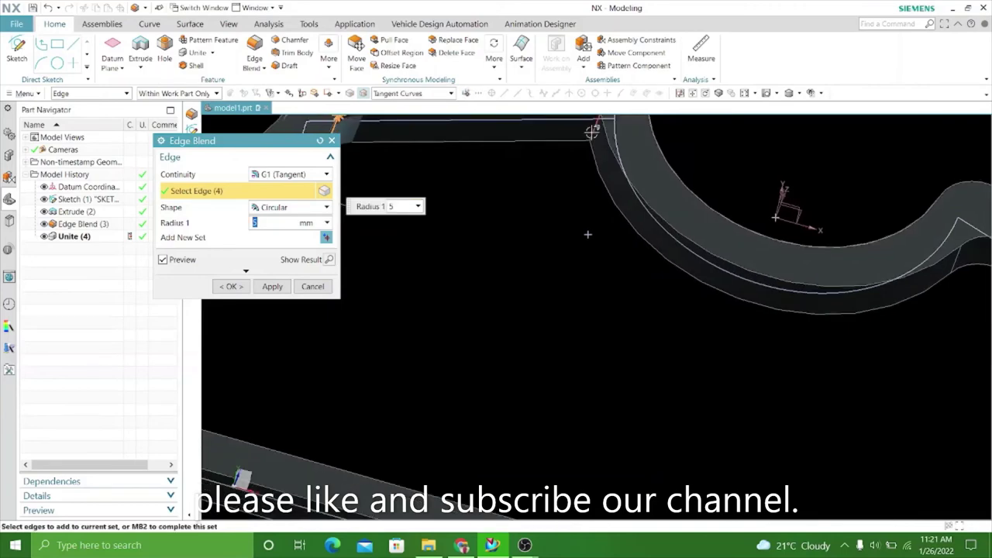
scroll(481, 293, down, 2)
scroll(487, 331, down, 2)
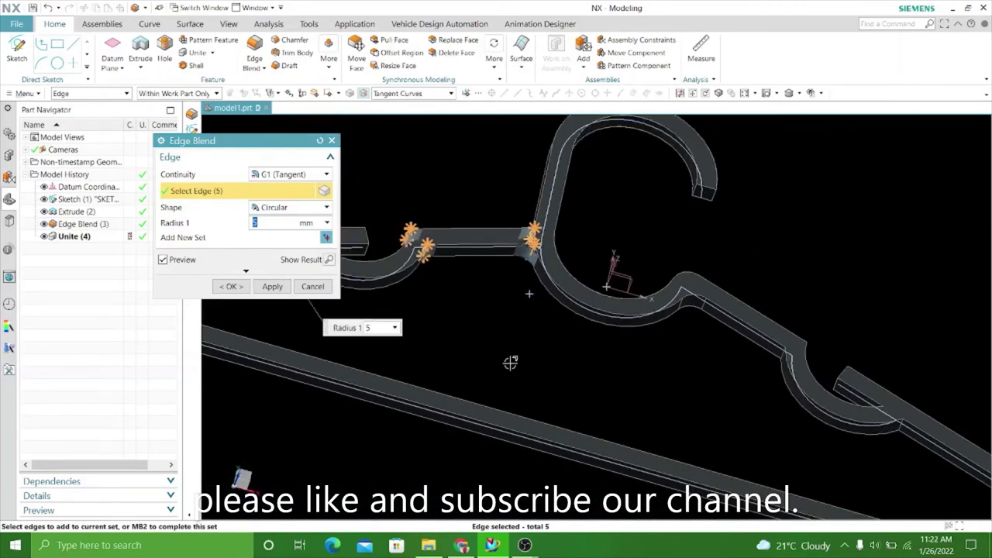
scroll(550, 365, down, 2)
scroll(729, 423, up, 2)
scroll(715, 379, up, 3)
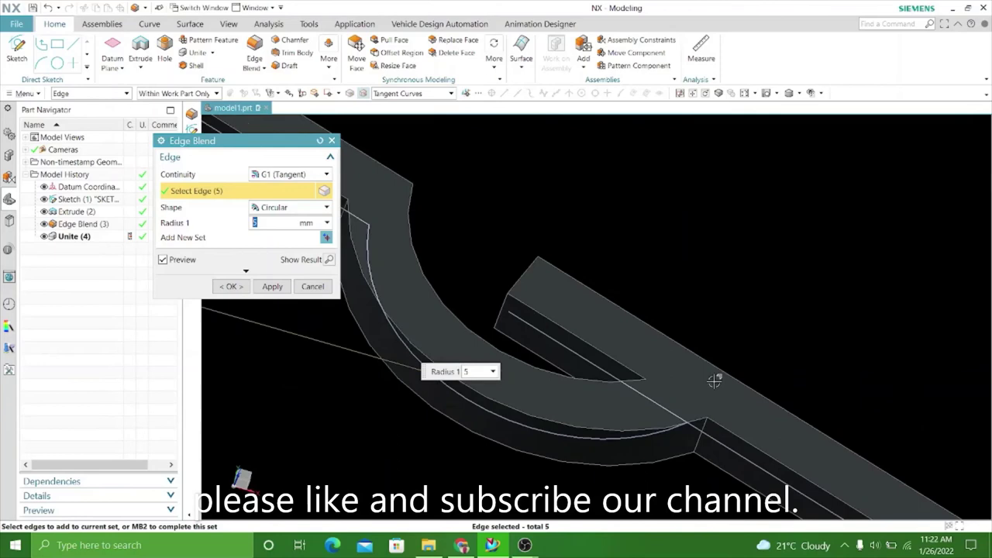
click(702, 439)
scroll(725, 307, down, 3)
scroll(726, 314, down, 3)
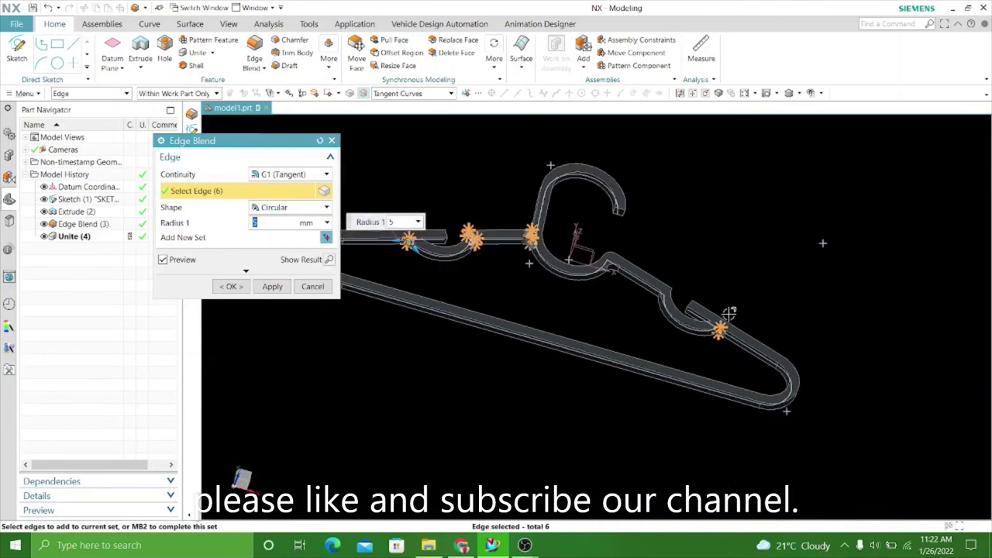
scroll(726, 316, down, 1)
mouse_move(622, 320)
middle_down()
mouse_move(643, 321)
mouse_move(667, 302)
middle_up()
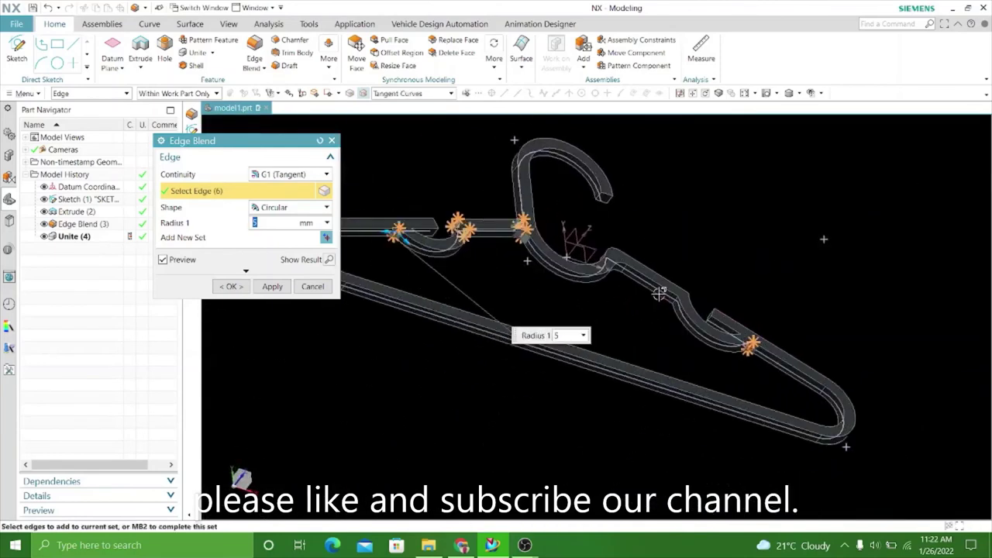
scroll(675, 297, up, 5)
scroll(671, 312, down, 5)
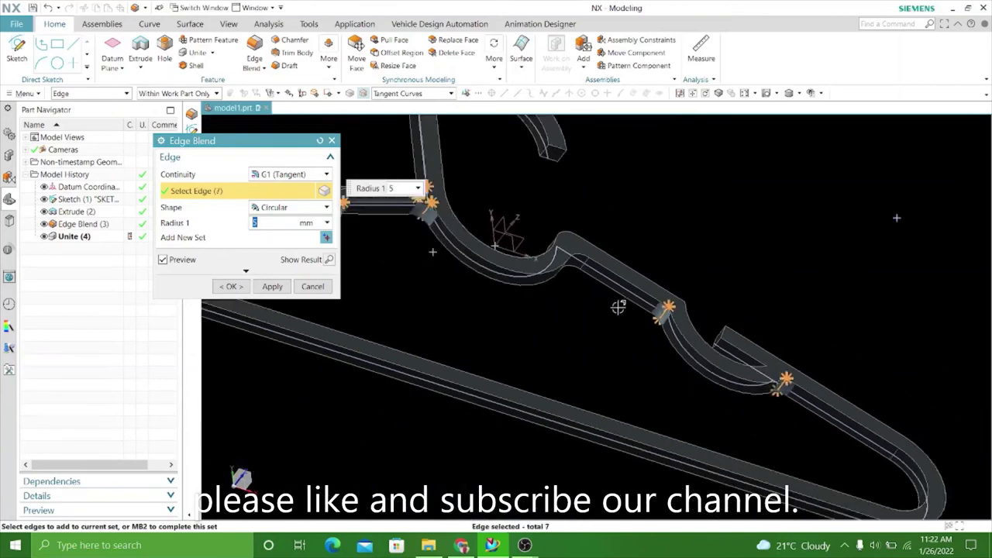
scroll(566, 338, down, 2)
scroll(567, 338, up, 3)
scroll(701, 303, up, 1)
scroll(588, 328, up, 5)
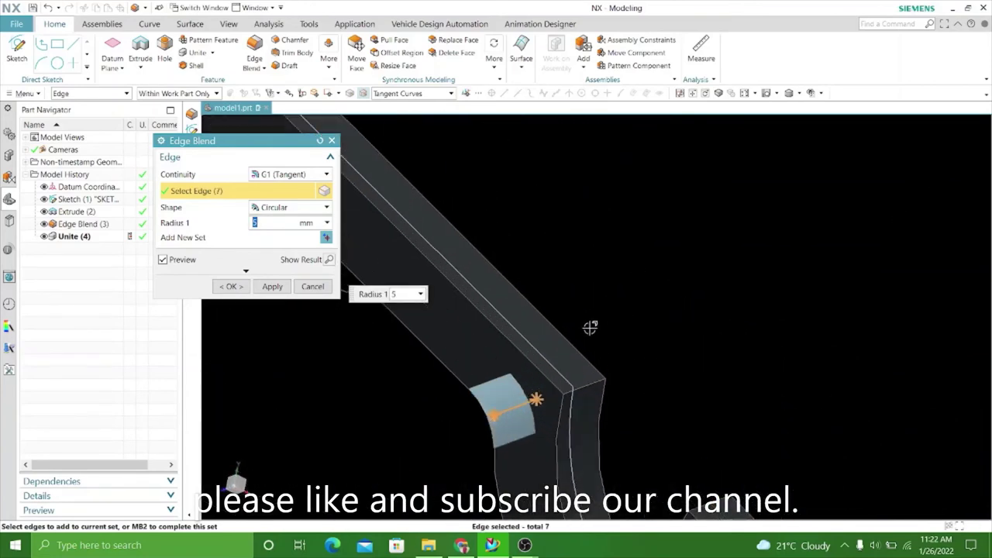
scroll(726, 331, down, 1)
scroll(748, 332, down, 3)
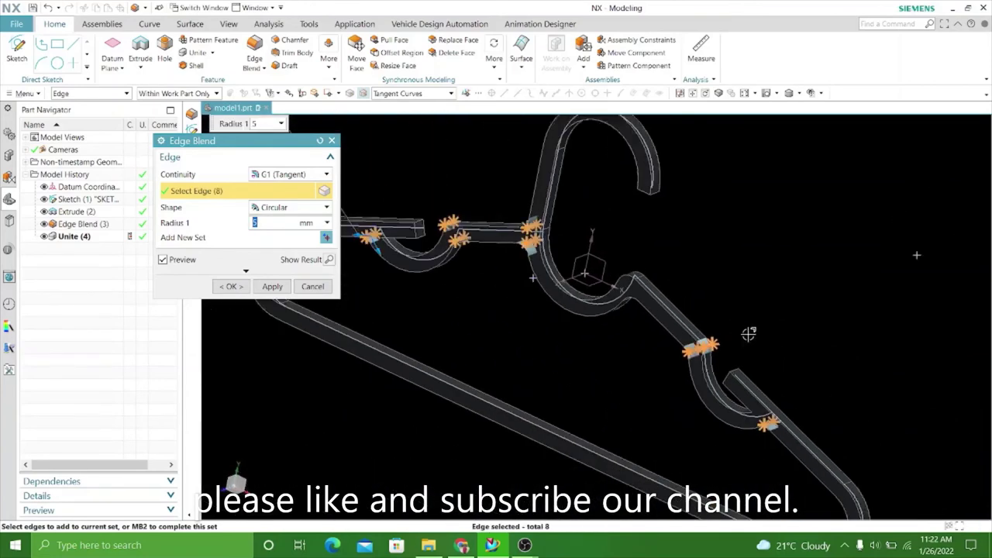
scroll(749, 332, down, 2)
mouse_move(499, 389)
middle_down()
mouse_move(532, 353)
mouse_move(504, 368)
middle_up()
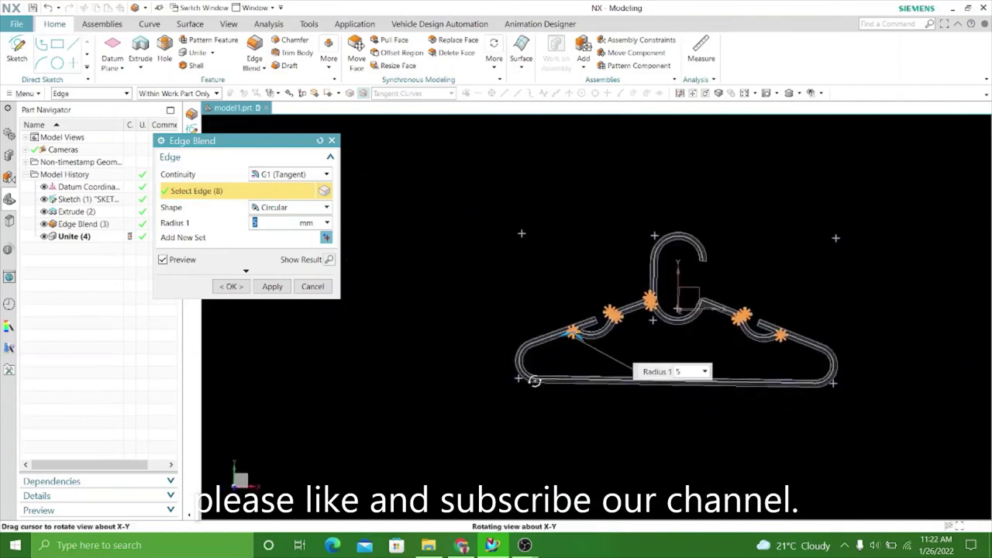
click(271, 285)
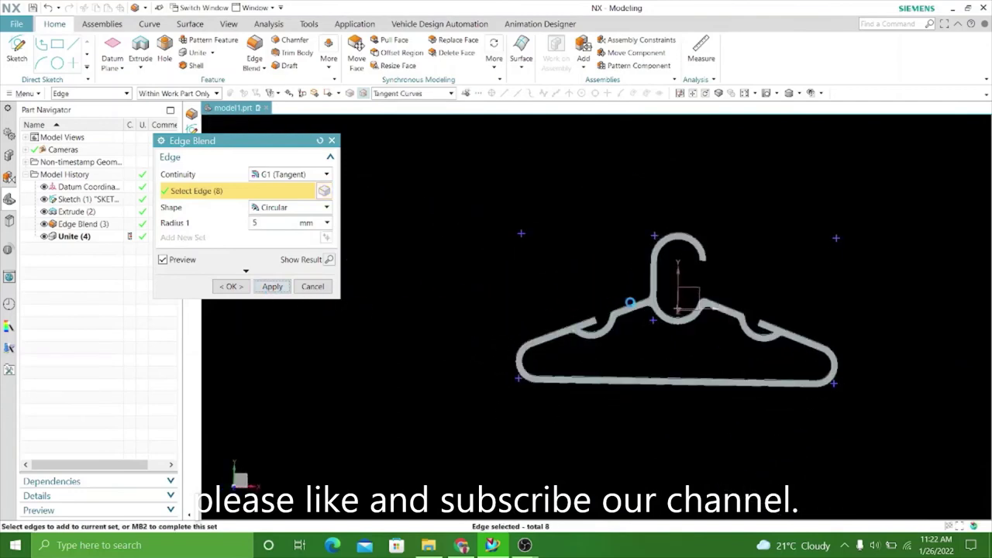
Select the first notch's inner edge and reduce the blend radius to 1 mm.
scroll(734, 323, up, 1)
scroll(826, 310, up, 2)
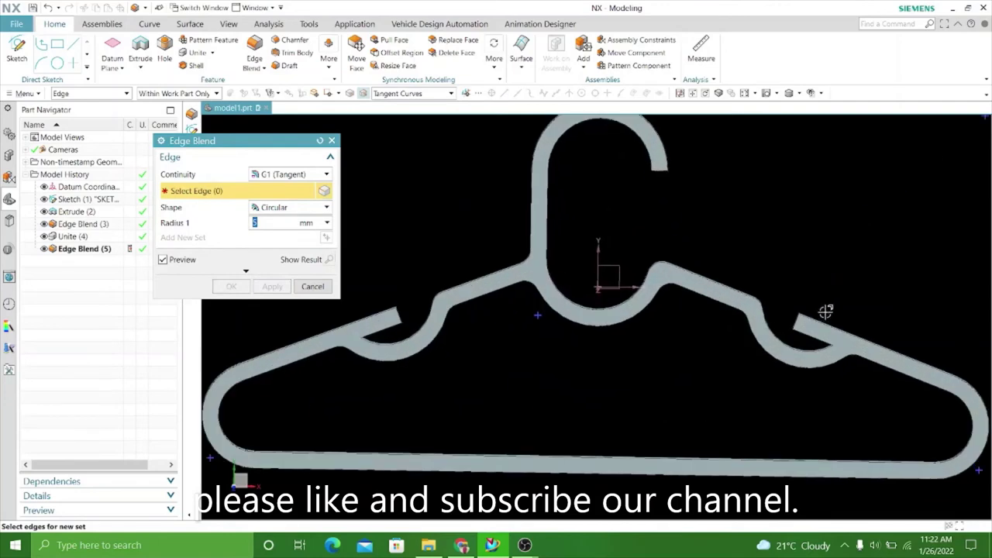
scroll(891, 348, up, 3)
scroll(891, 348, down, 2)
scroll(698, 310, down, 2)
scroll(579, 327, down, 2)
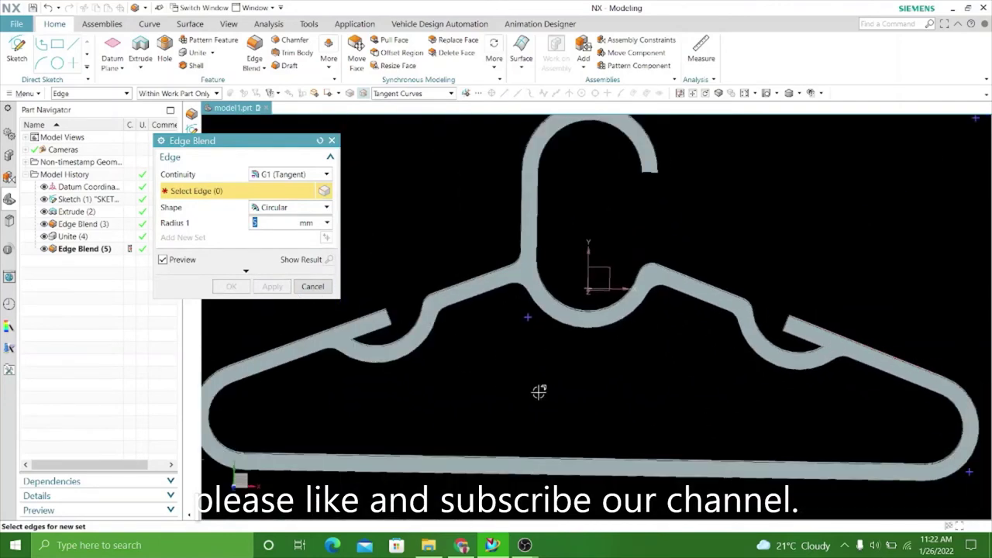
middle_drag(538, 393, 505, 398)
scroll(380, 294, up, 3)
scroll(441, 395, up, 2)
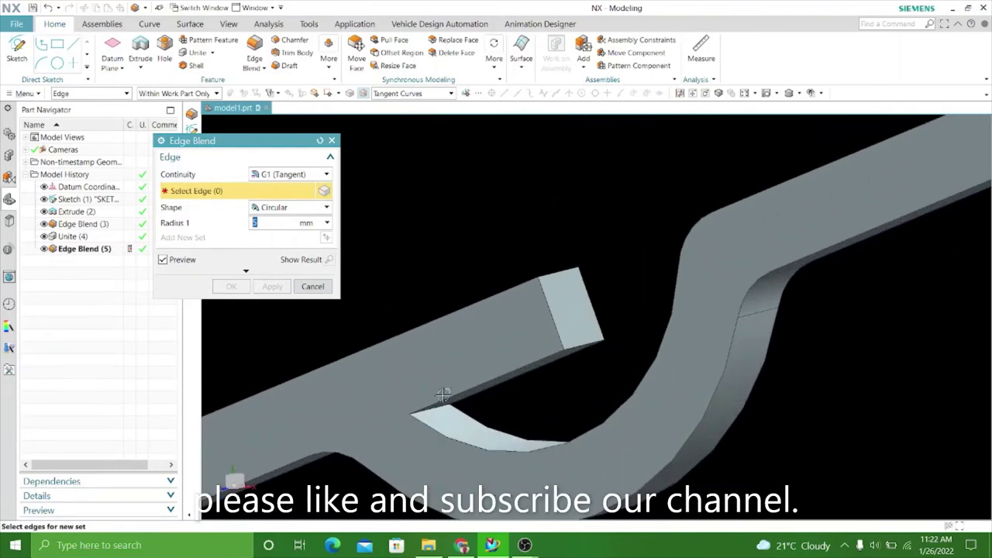
click(459, 398)
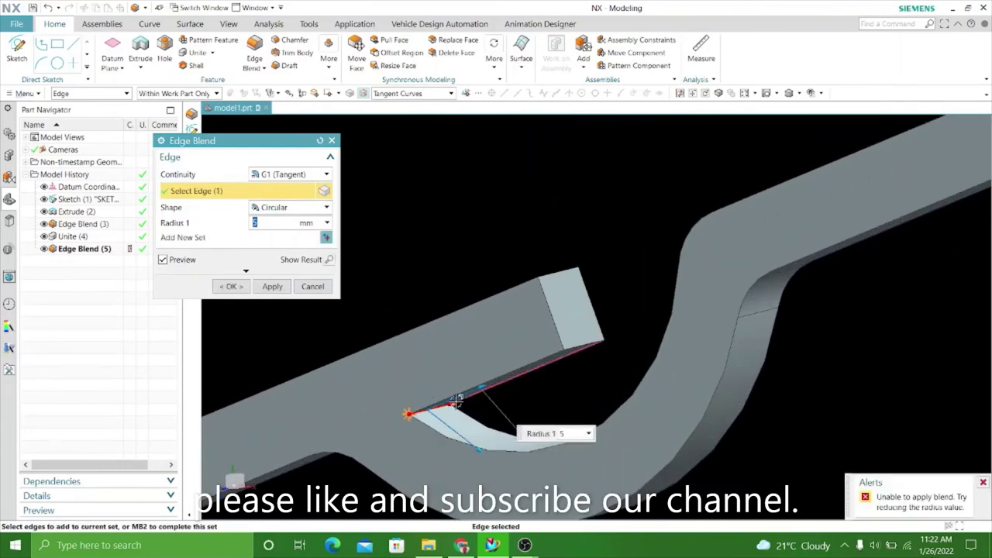
text(1.5)
key(Return)
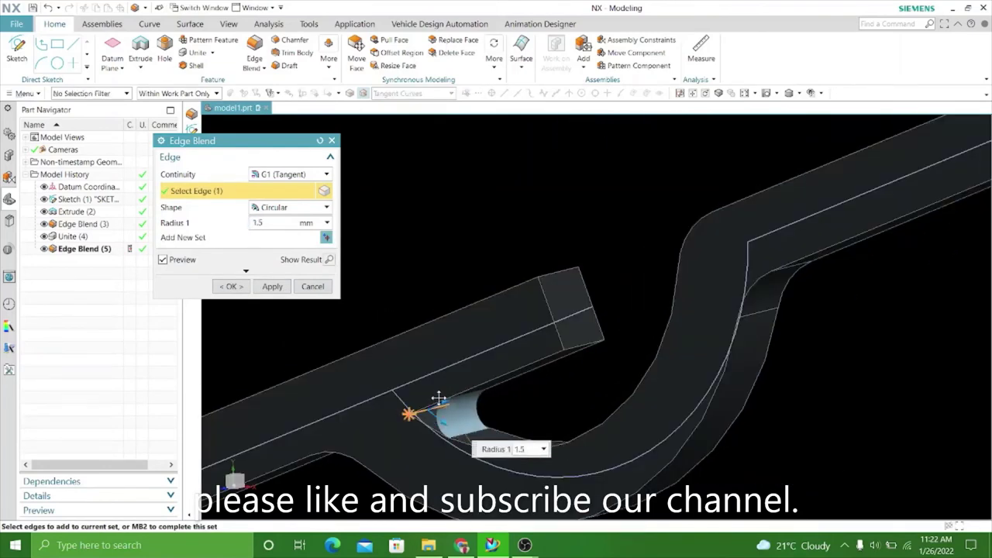
text(1)
key(Return)
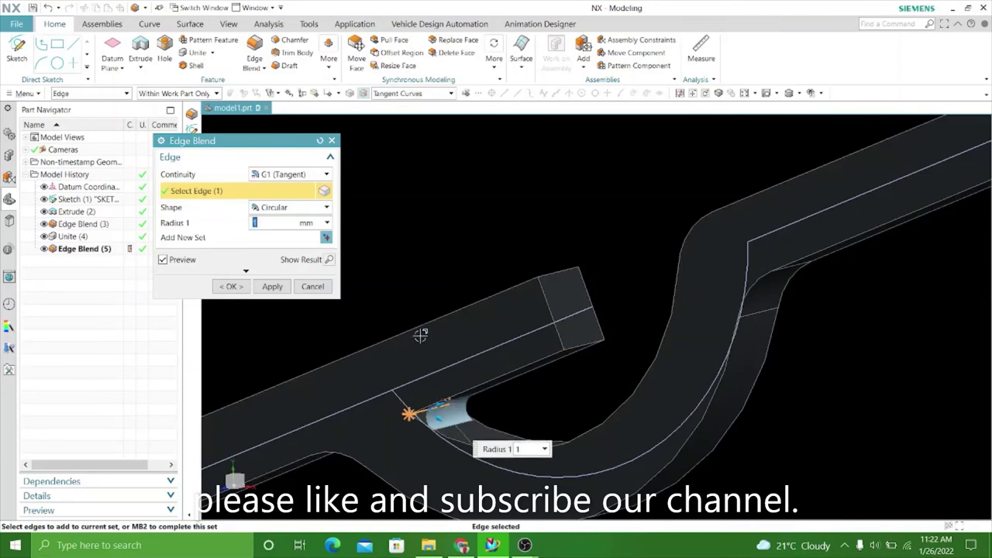
Apply the 1 mm blend to the right notch's inner edge as well.
scroll(419, 335, down, 4)
scroll(494, 285, down, 3)
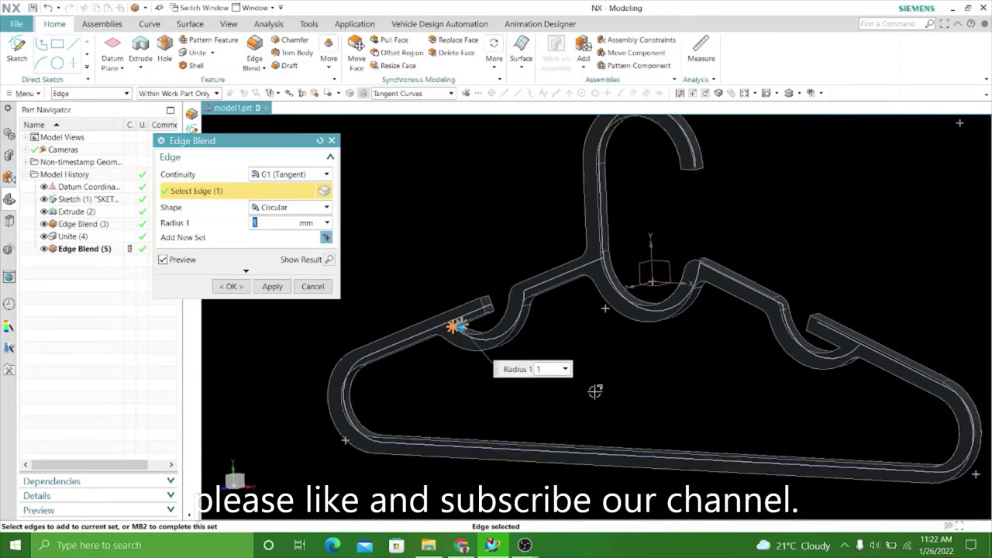
mouse_move(594, 391)
middle_down()
mouse_move(653, 392)
mouse_move(697, 350)
middle_up()
scroll(700, 334, up, 5)
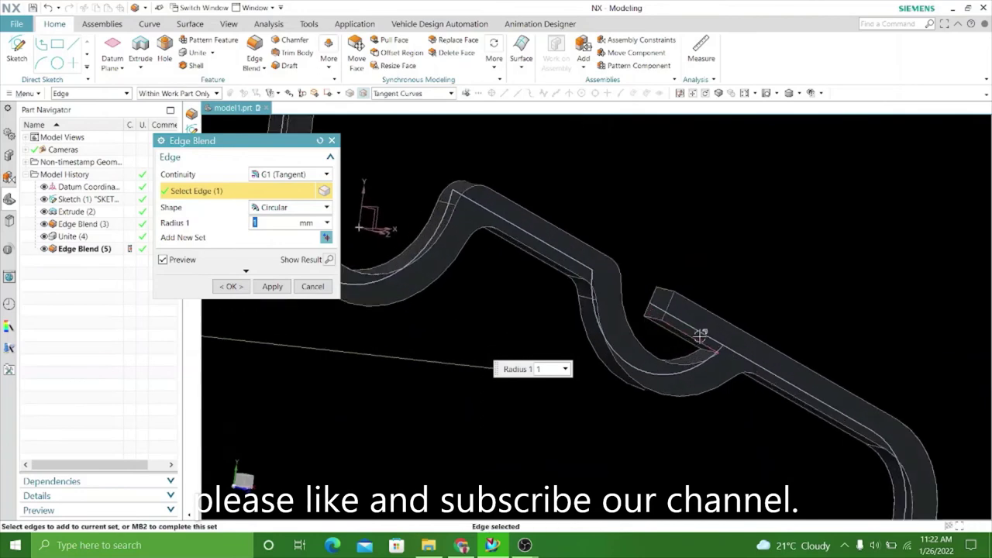
scroll(702, 341, up, 3)
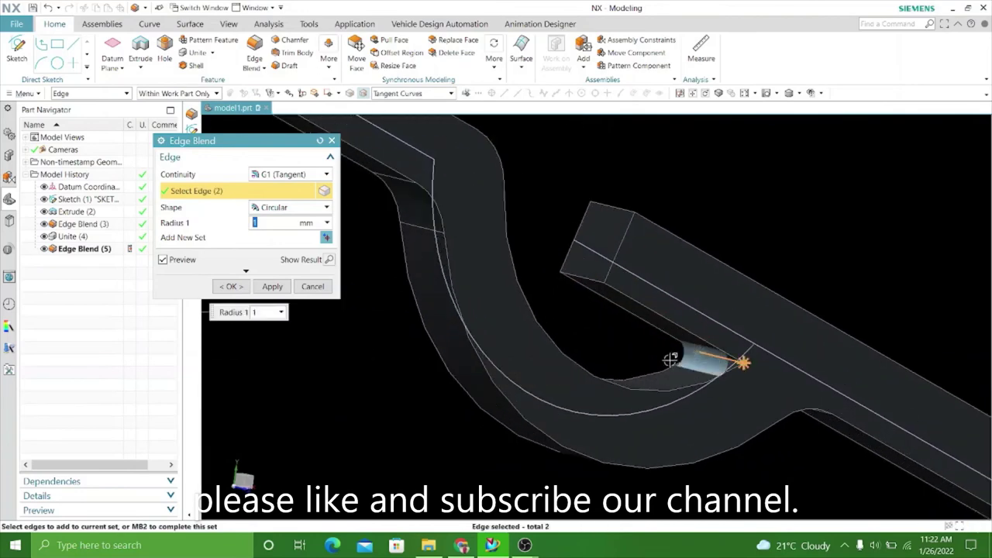
scroll(670, 358, down, 4)
scroll(670, 358, down, 3)
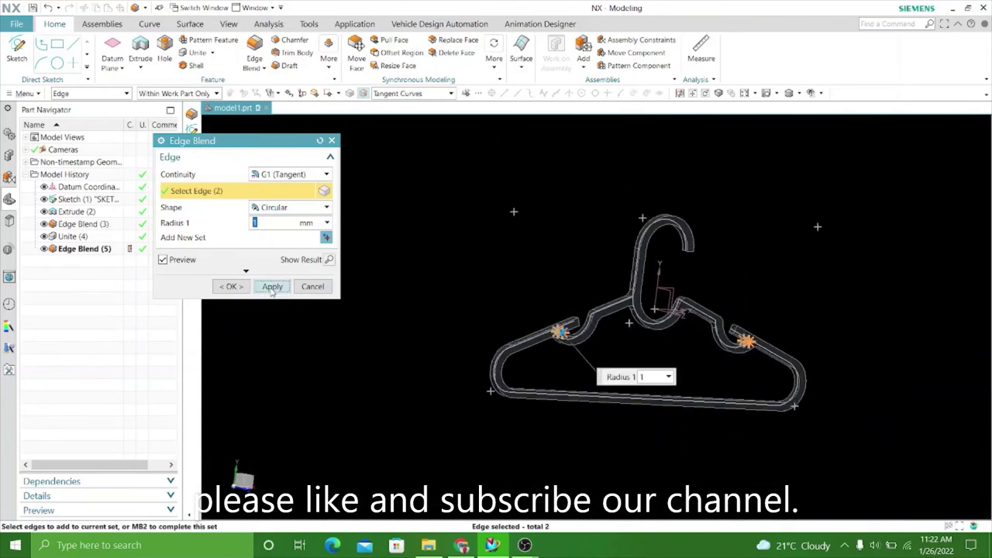
click(272, 286)
Blend the end edge of one hanger arm with a 2.6 mm radius.
mouse_move(563, 445)
middle_down()
mouse_move(514, 422)
mouse_move(574, 297)
middle_up()
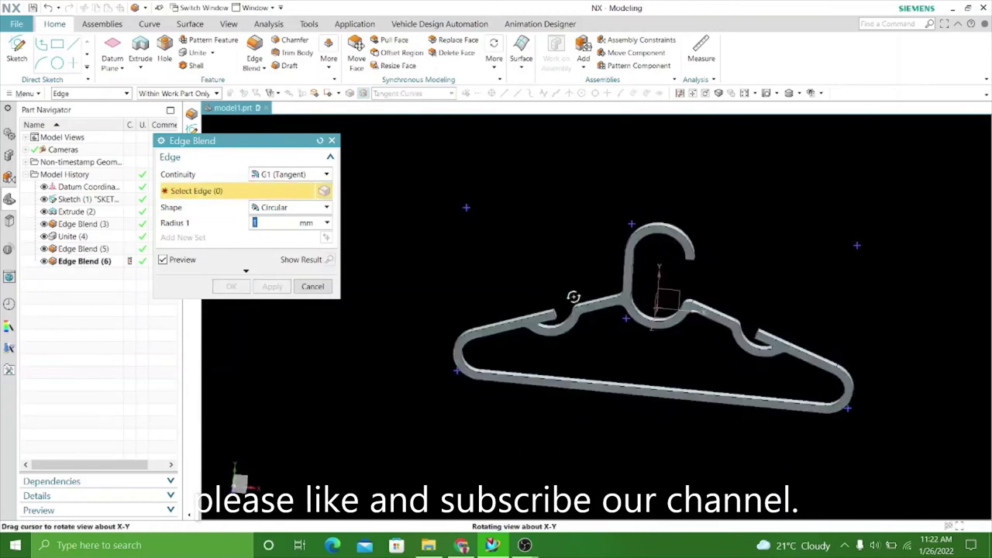
scroll(572, 301, up, 3)
scroll(516, 317, up, 3)
scroll(458, 345, up, 2)
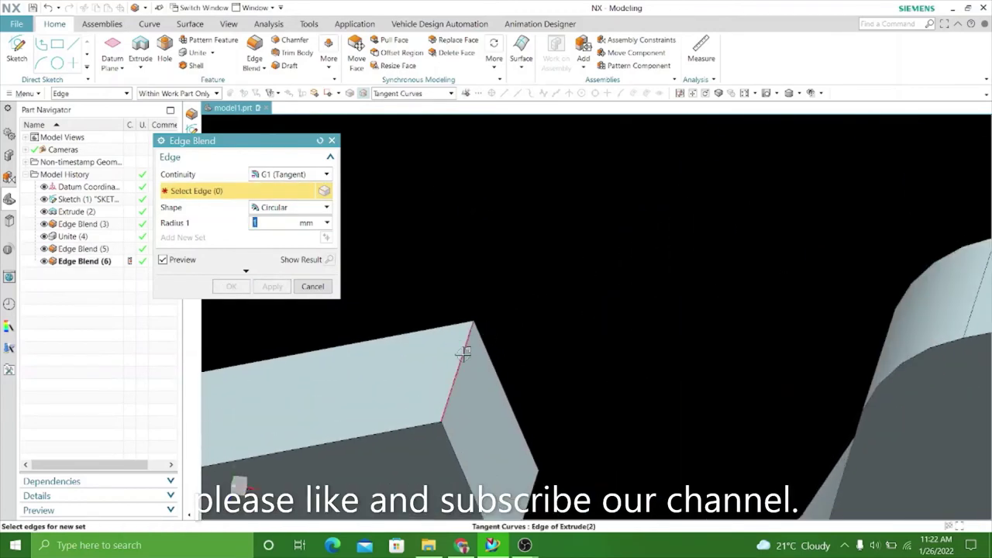
click(463, 353)
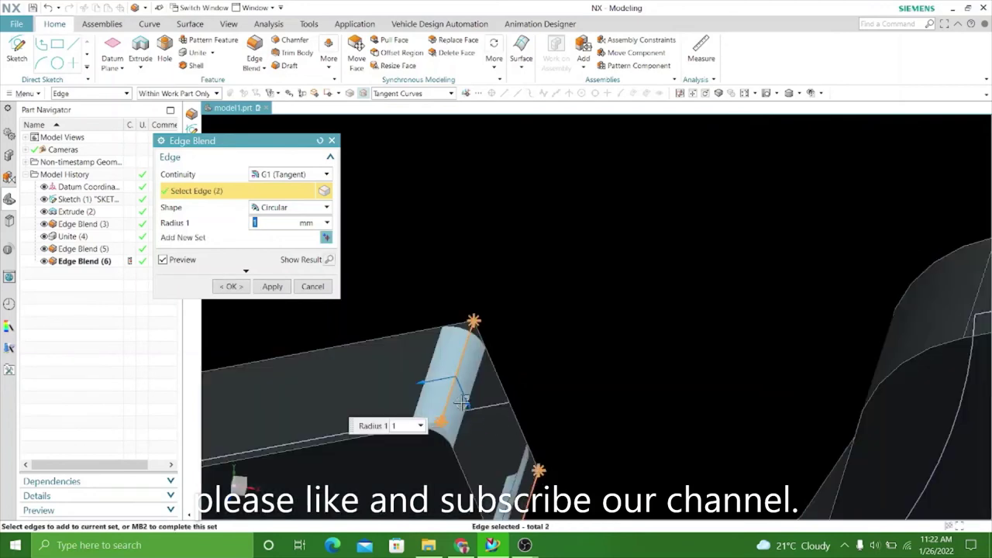
drag(474, 422, 491, 441)
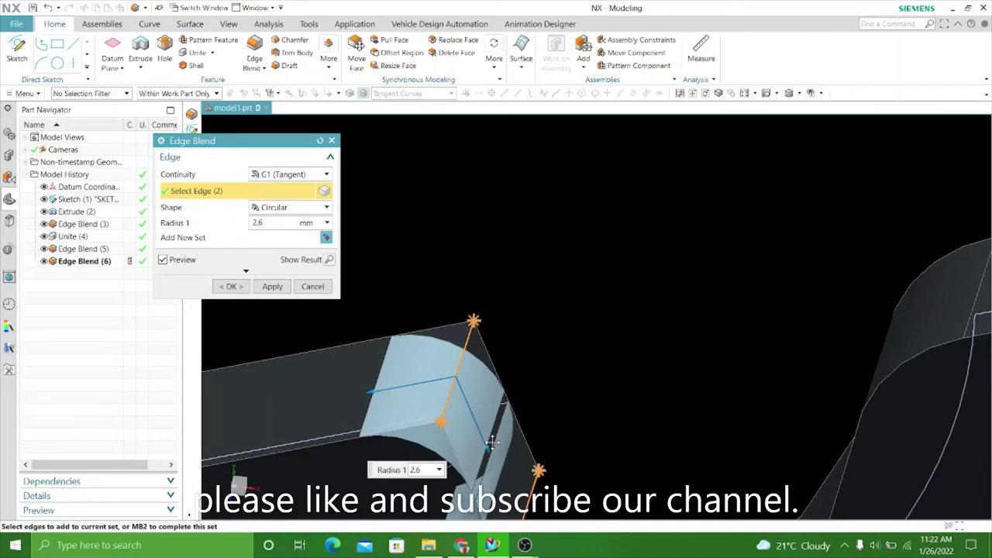
scroll(467, 278, down, 3)
scroll(504, 325, down, 2)
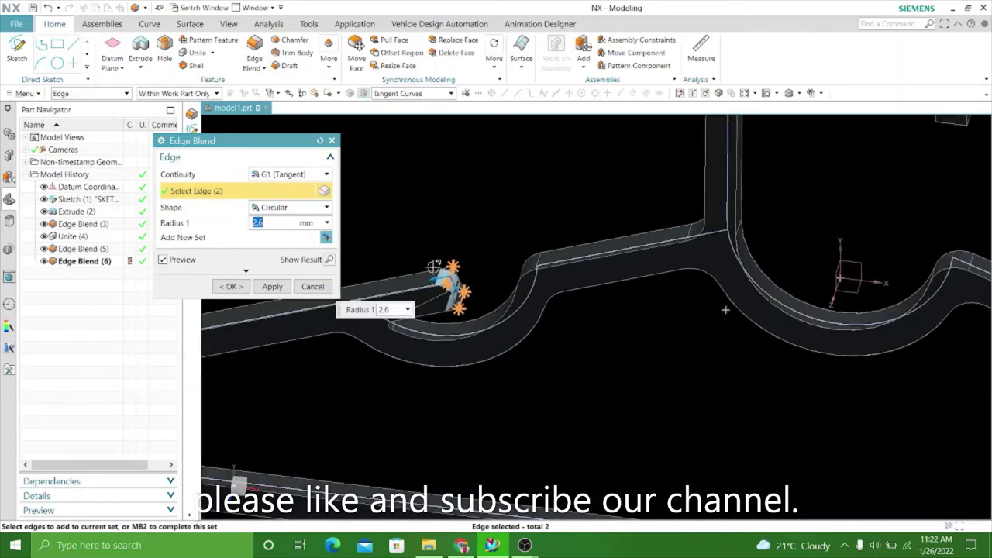
scroll(589, 349, down, 2)
scroll(621, 365, down, 2)
middle_click(616, 345)
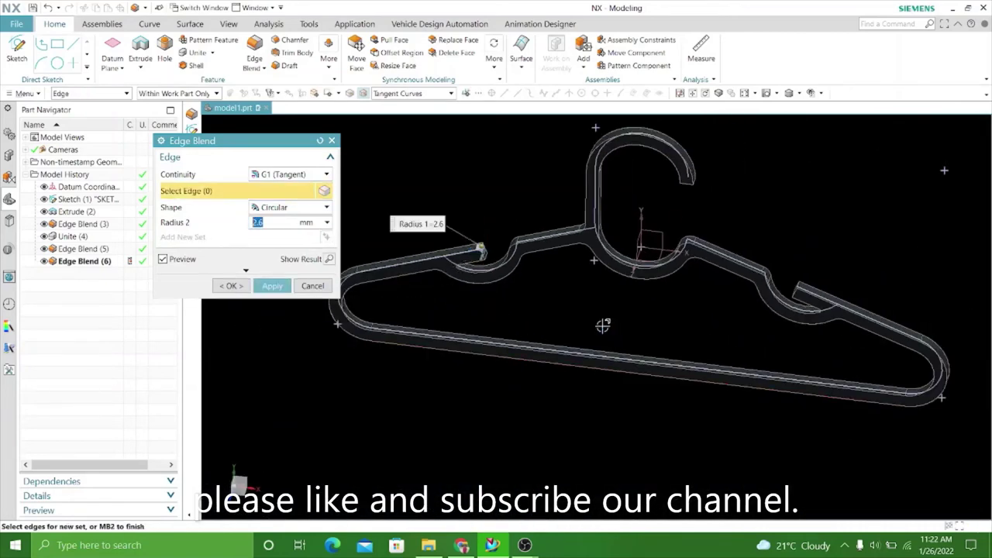
Select both tip edges of the notch arm for the 2.6 mm blend.
middle_drag(602, 322, 625, 321)
scroll(837, 281, up, 3)
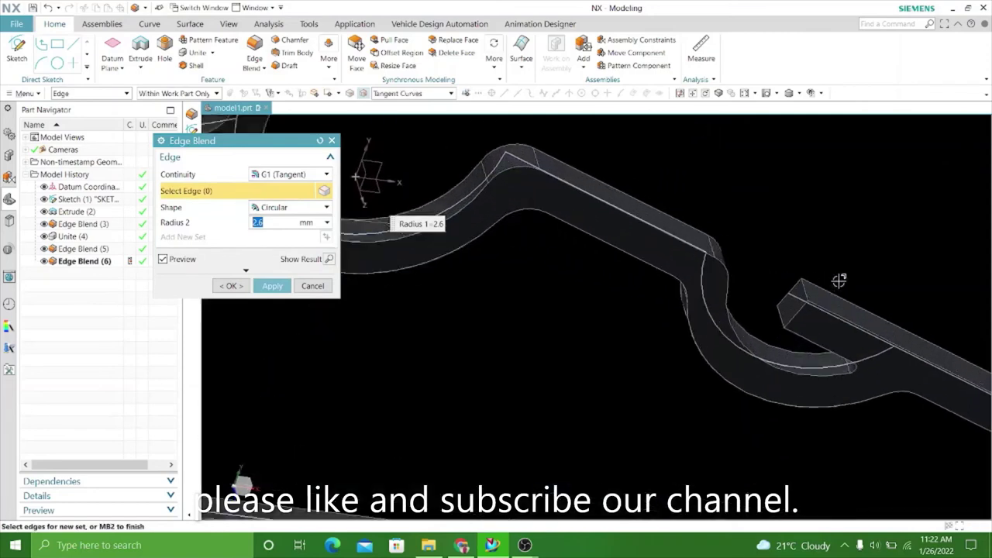
scroll(817, 280, up, 3)
click(750, 307)
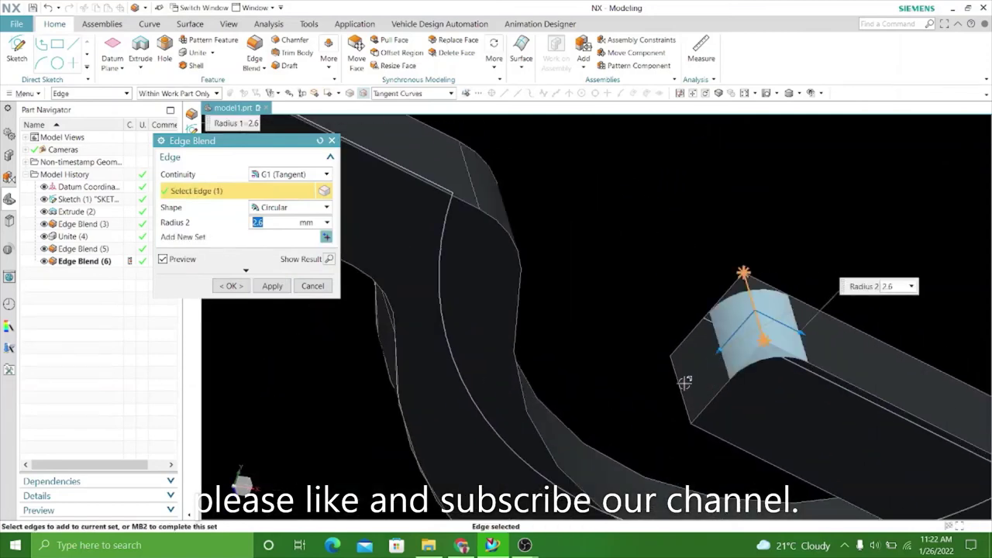
click(680, 388)
scroll(573, 342, down, 5)
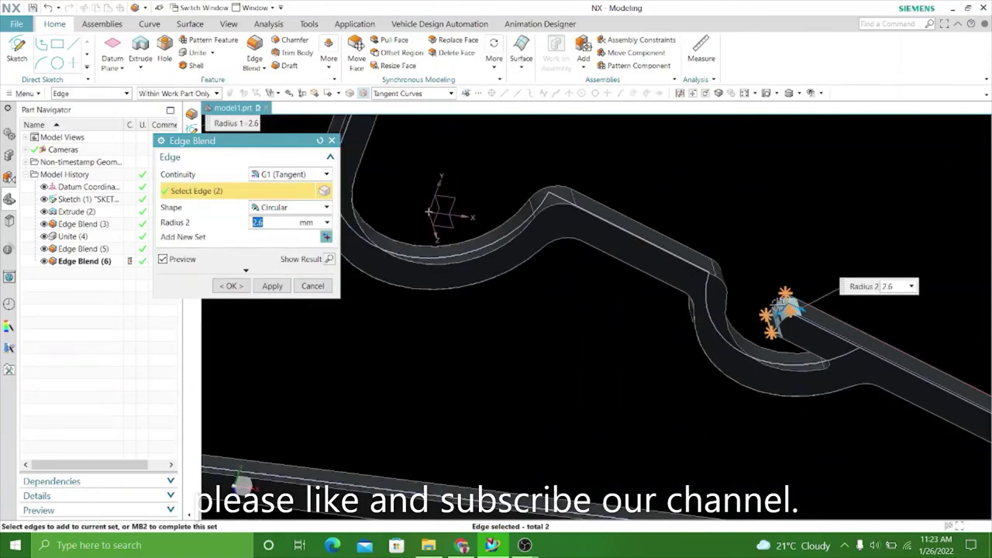
scroll(573, 341, down, 3)
Apply the notch-arm tip blend, then round both hook-tip end edges at 2.6 mm.
click(272, 286)
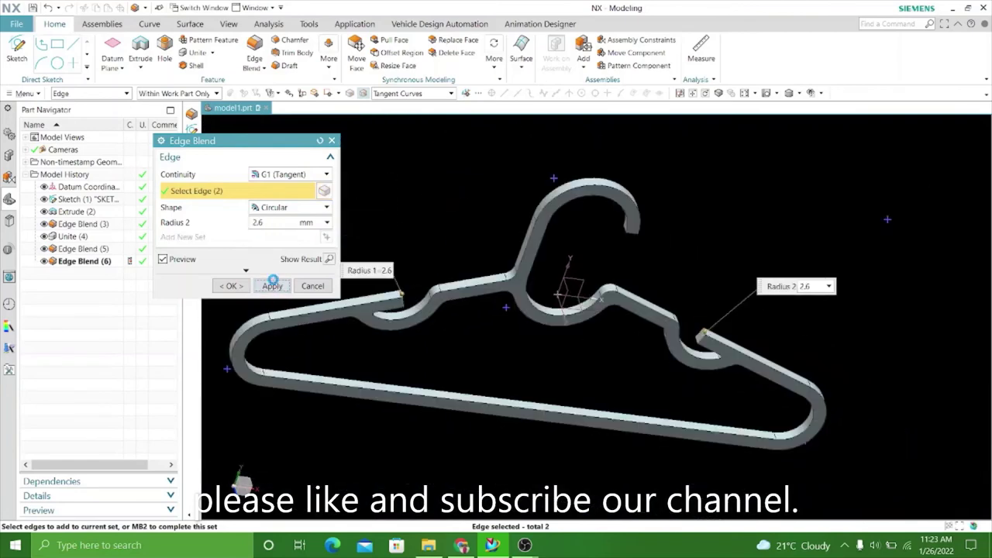
middle_drag(509, 365, 616, 195)
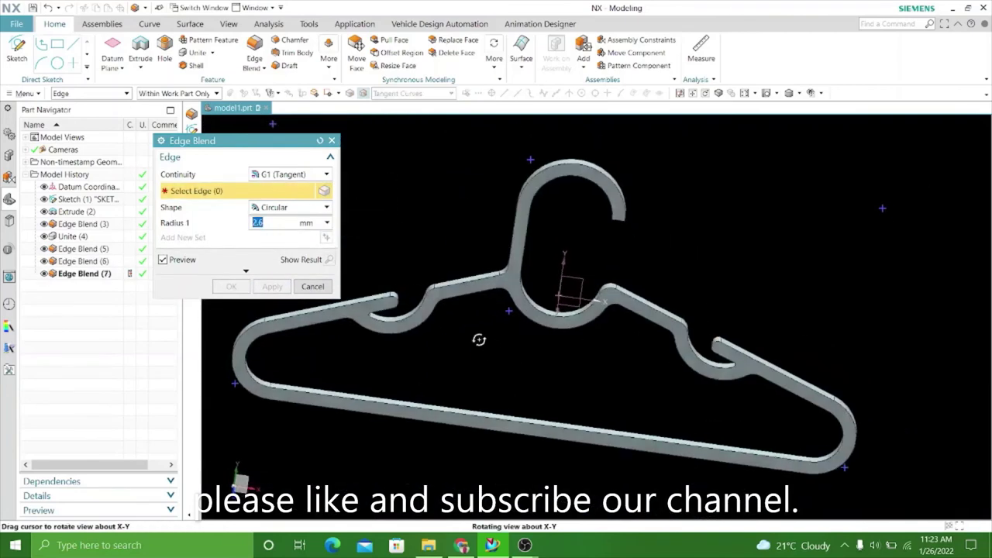
scroll(616, 194, up, 5)
scroll(616, 195, up, 5)
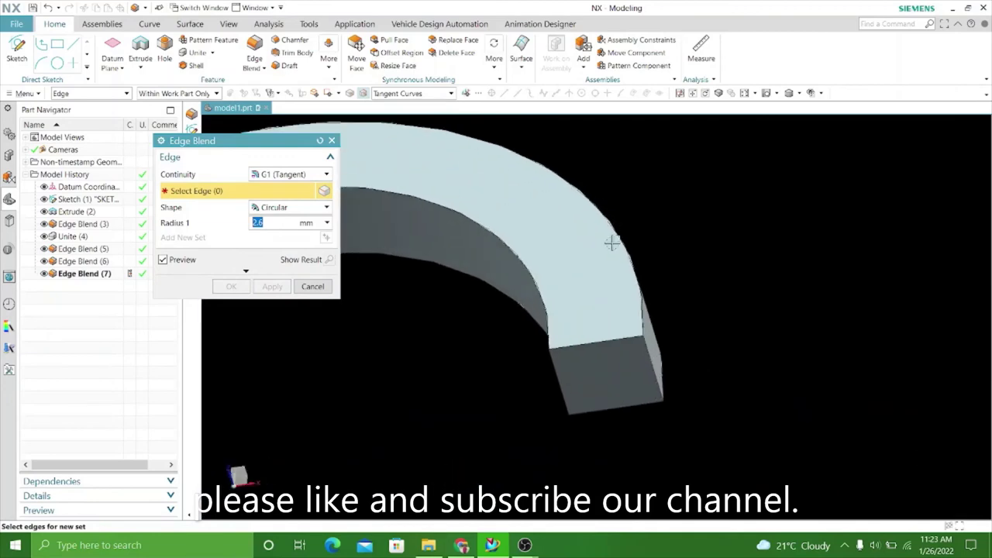
click(648, 352)
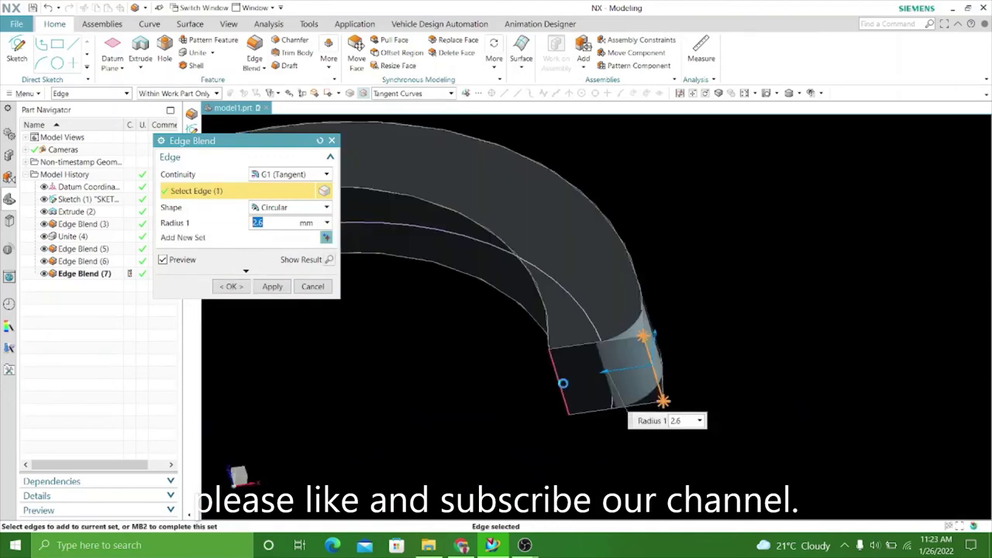
click(563, 383)
click(272, 286)
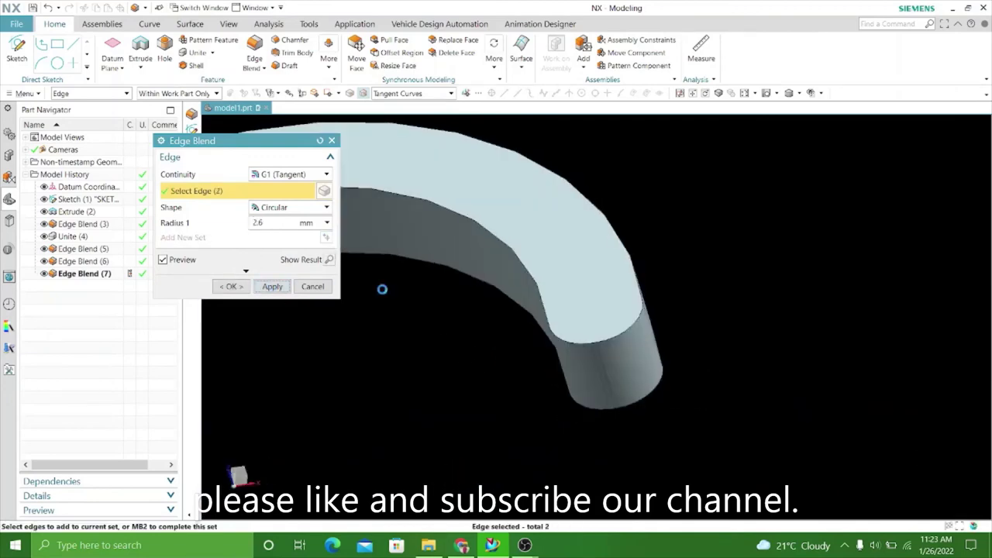
scroll(693, 314, down, 3)
scroll(514, 227, down, 3)
scroll(504, 225, down, 2)
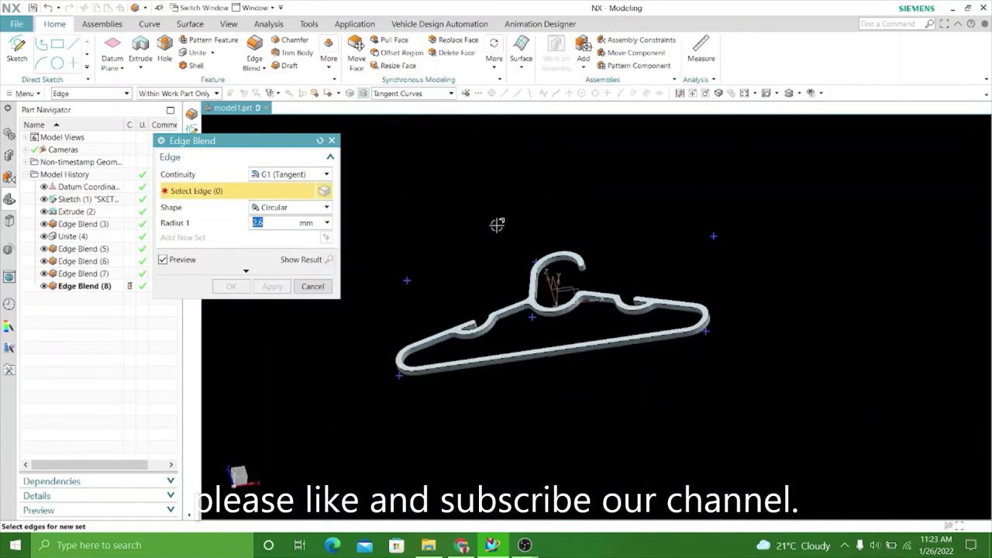
middle_drag(496, 224, 483, 271)
Start a new edge blend (B) and round the long tangent edge chain at 2.6 mm.
click(313, 288)
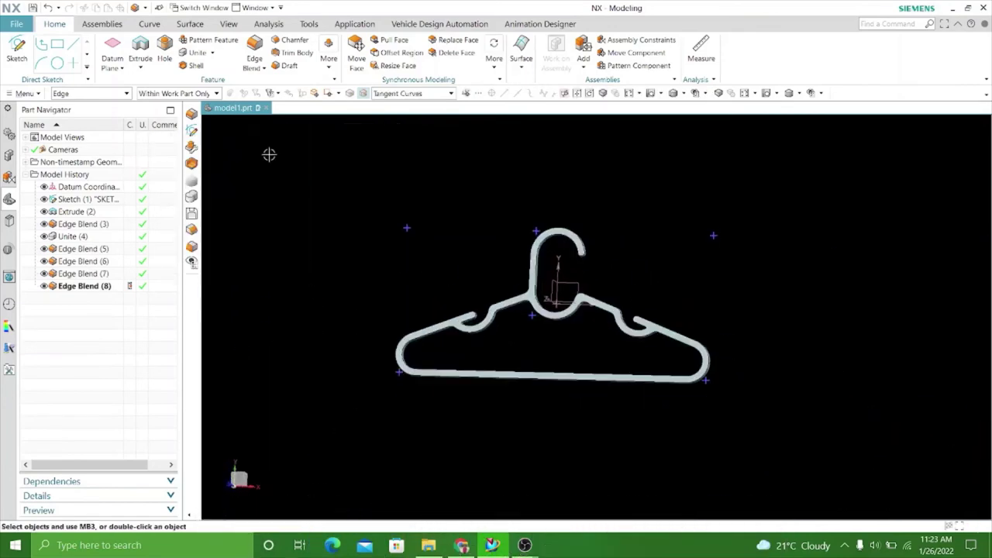
scroll(349, 202, up, 4)
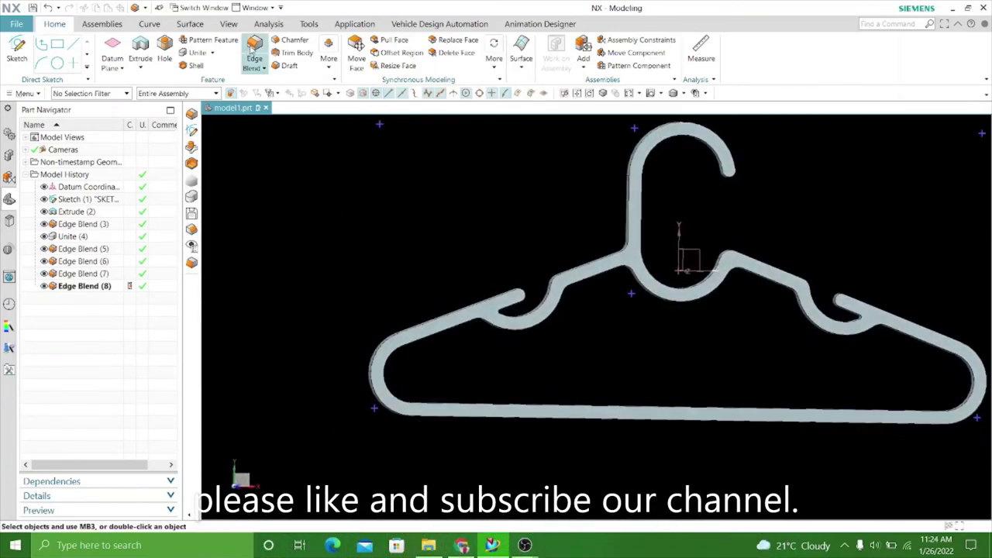
key(b)
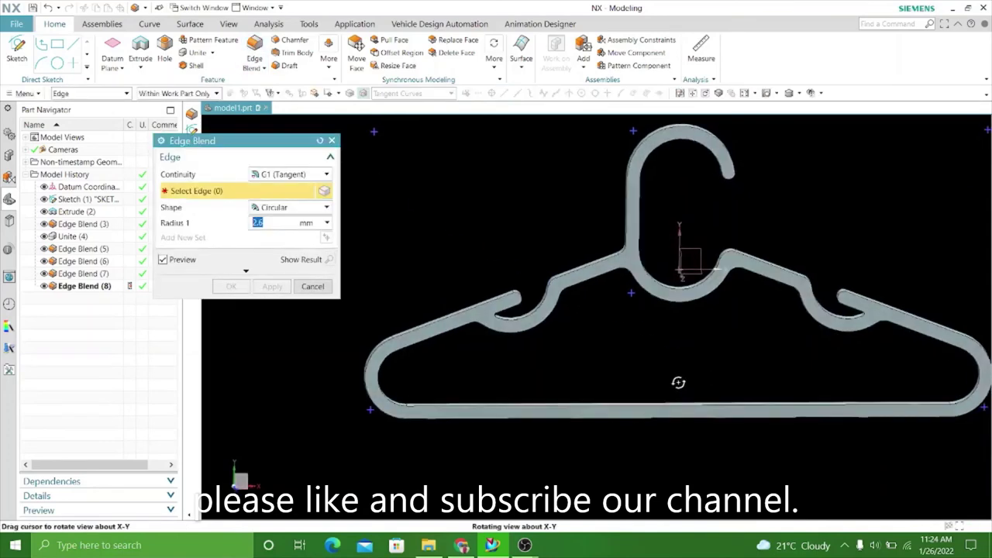
middle_drag(680, 383, 689, 283)
scroll(738, 259, up, 3)
click(738, 259)
text(3)
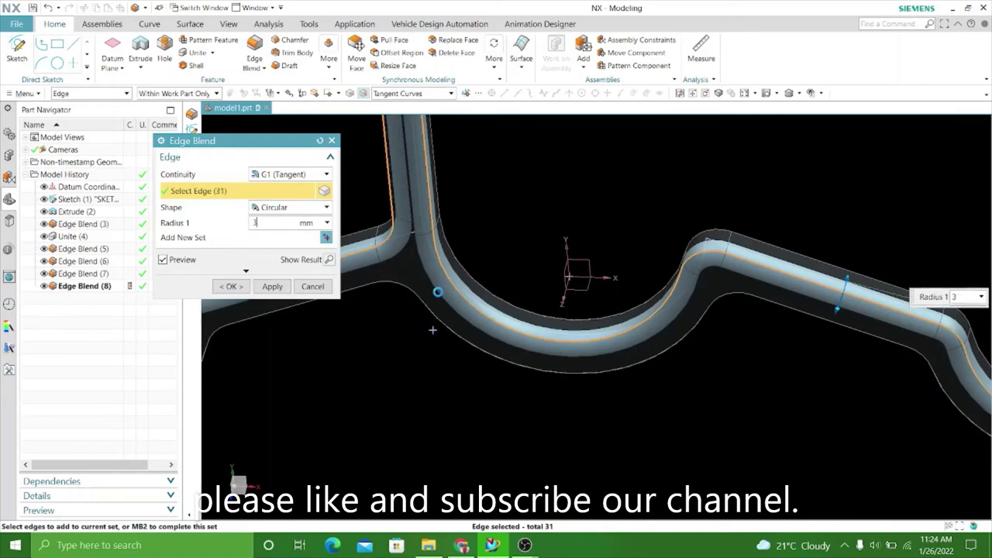
key(Return)
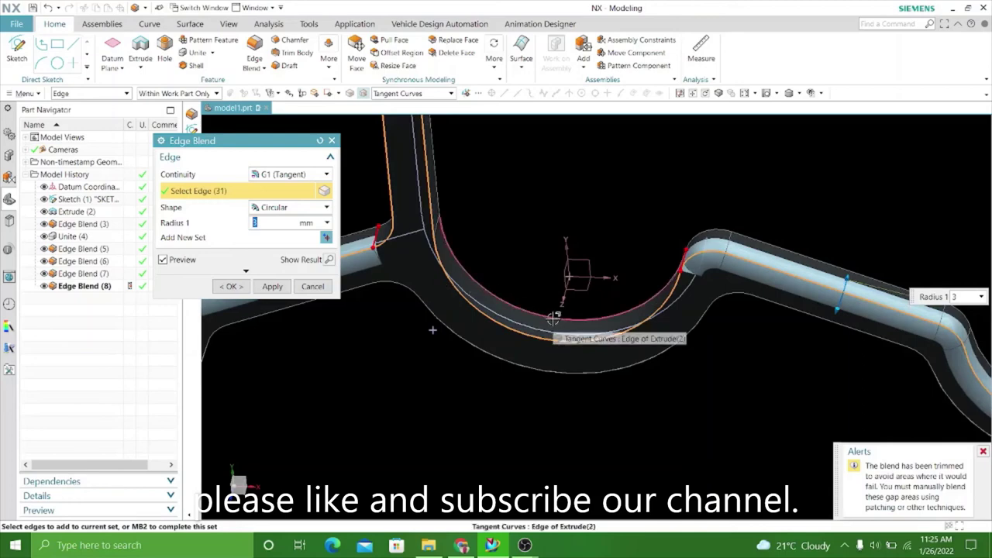
text(2.)
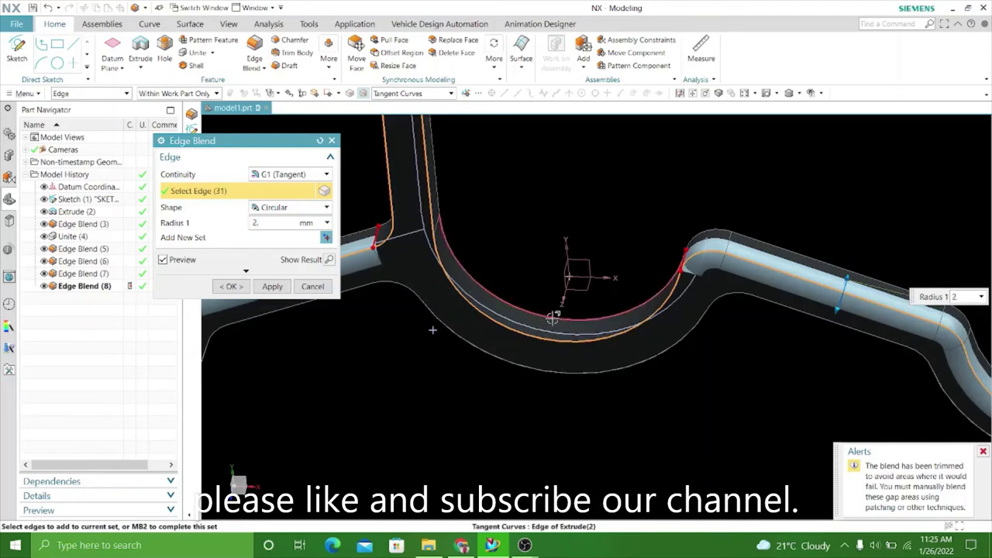
text(6)
key(Return)
click(271, 287)
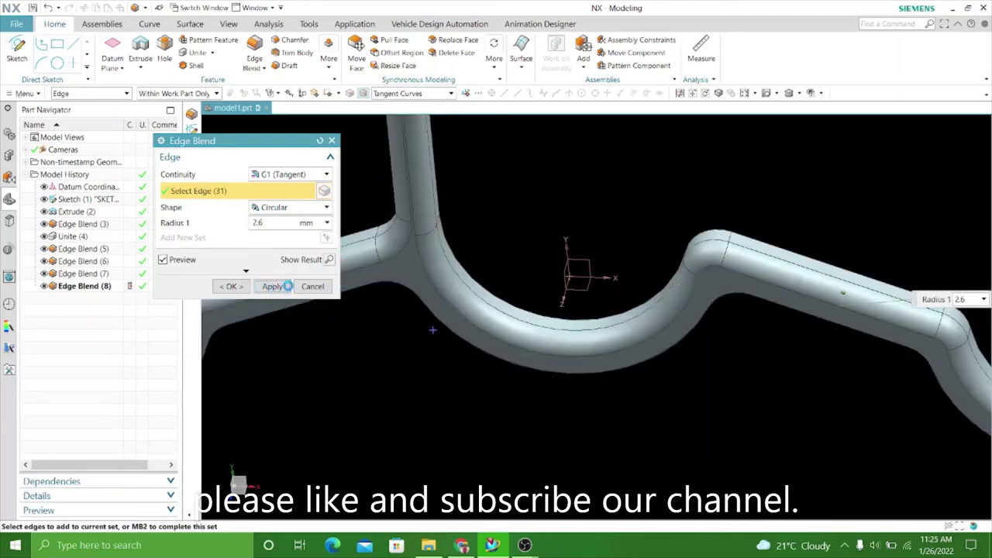
Round the next 16-edge chain with a 2.6 mm blend.
scroll(696, 200, down, 2)
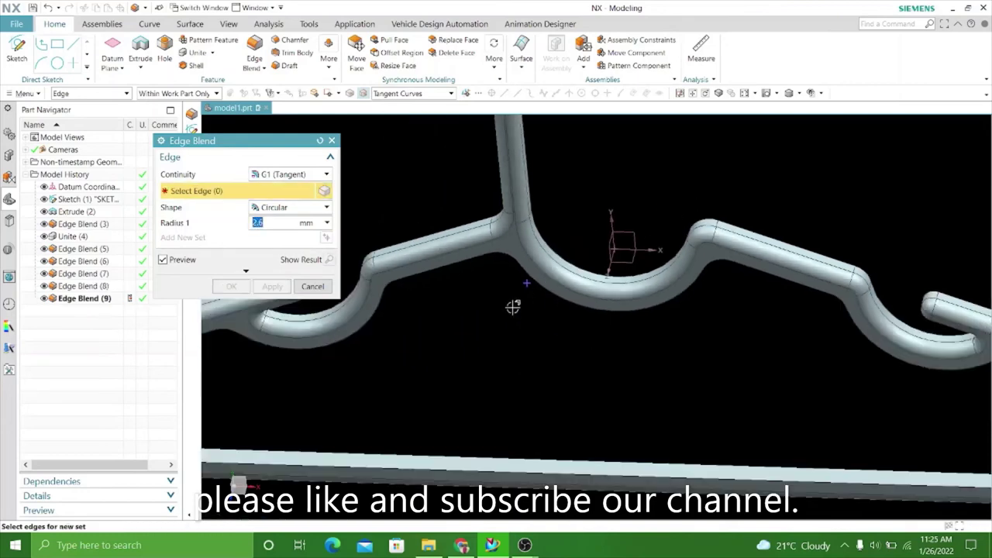
scroll(553, 287, down, 2)
mouse_move(606, 297)
middle_down()
mouse_move(621, 255)
mouse_move(681, 256)
middle_up()
scroll(697, 255, up, 5)
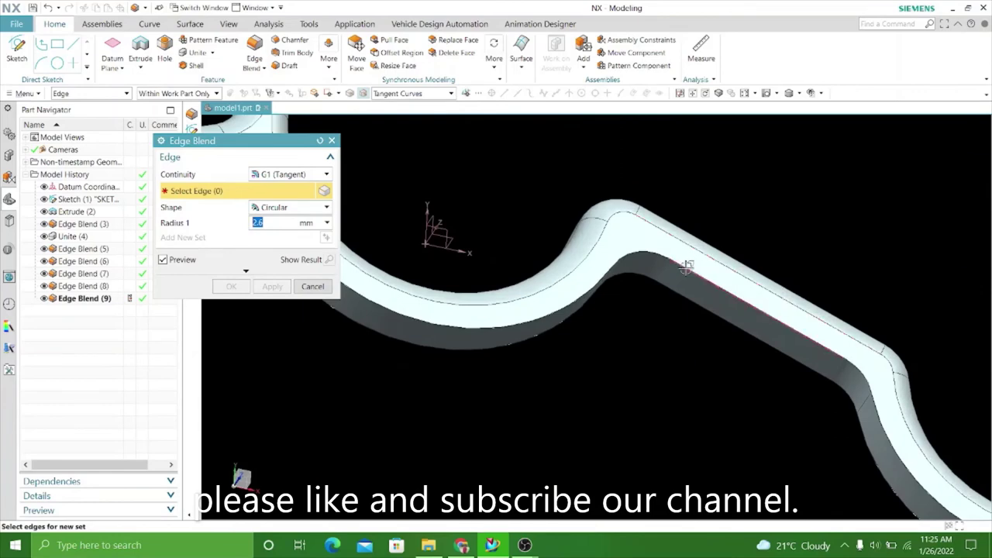
click(687, 266)
scroll(686, 265, down, 2)
scroll(686, 266, down, 2)
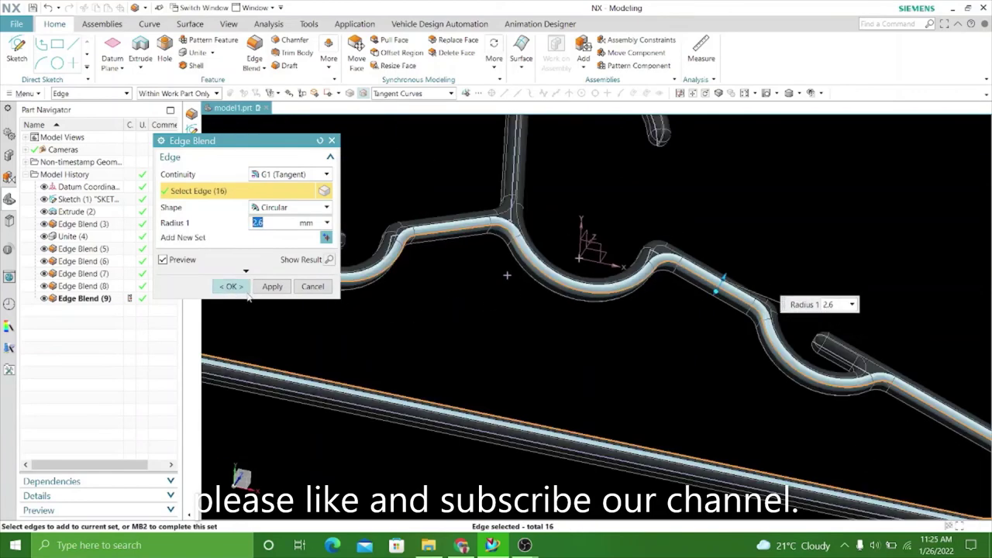
click(271, 286)
Blend the 31-edge chain on the hanger's other face at 2.6 mm.
scroll(613, 325, down, 3)
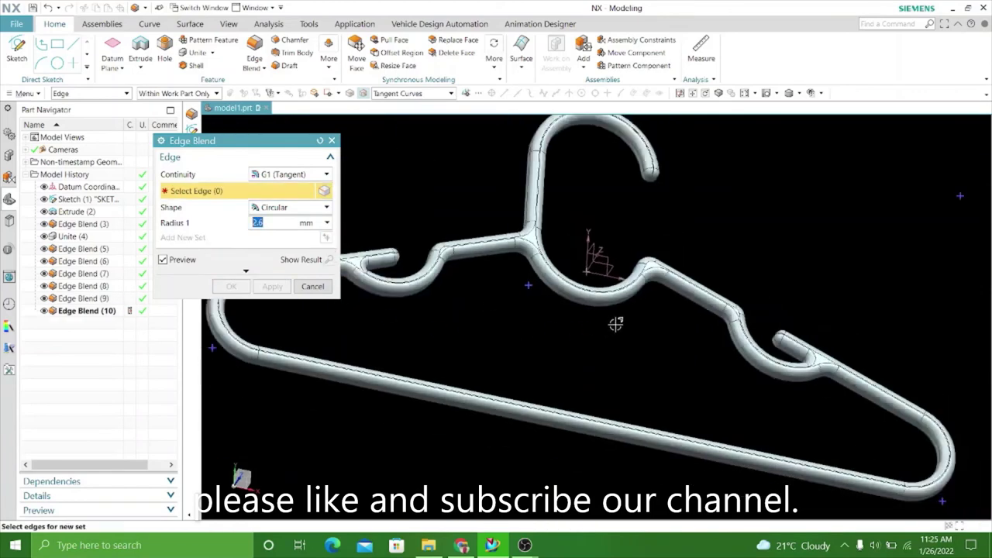
scroll(615, 324, down, 3)
middle_drag(396, 378, 516, 421)
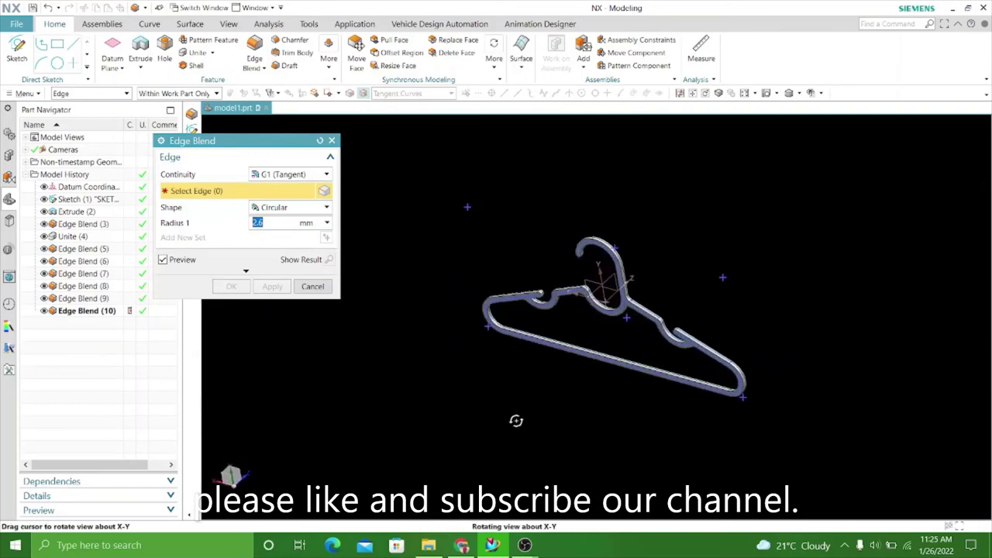
scroll(535, 310, up, 2)
scroll(547, 279, up, 3)
scroll(569, 312, up, 3)
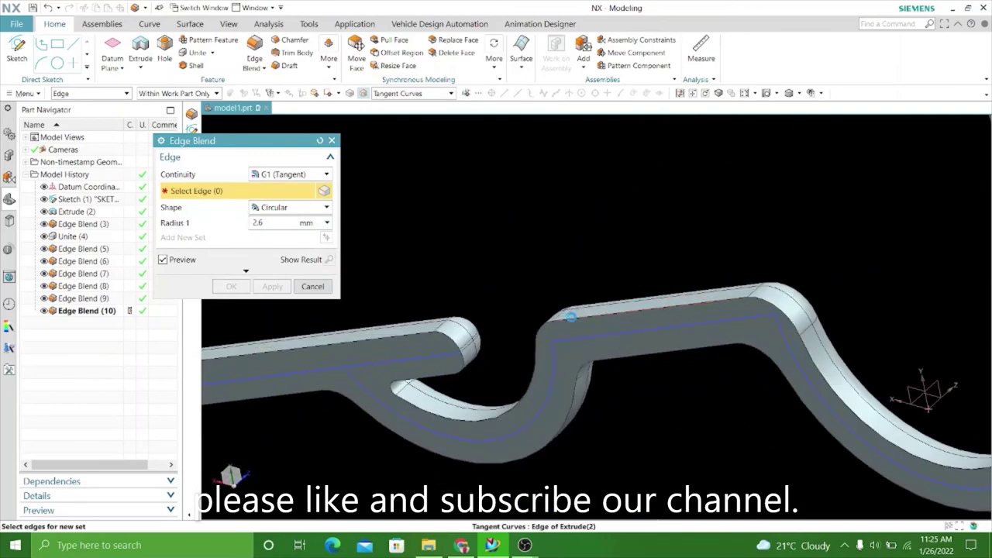
click(570, 317)
click(279, 290)
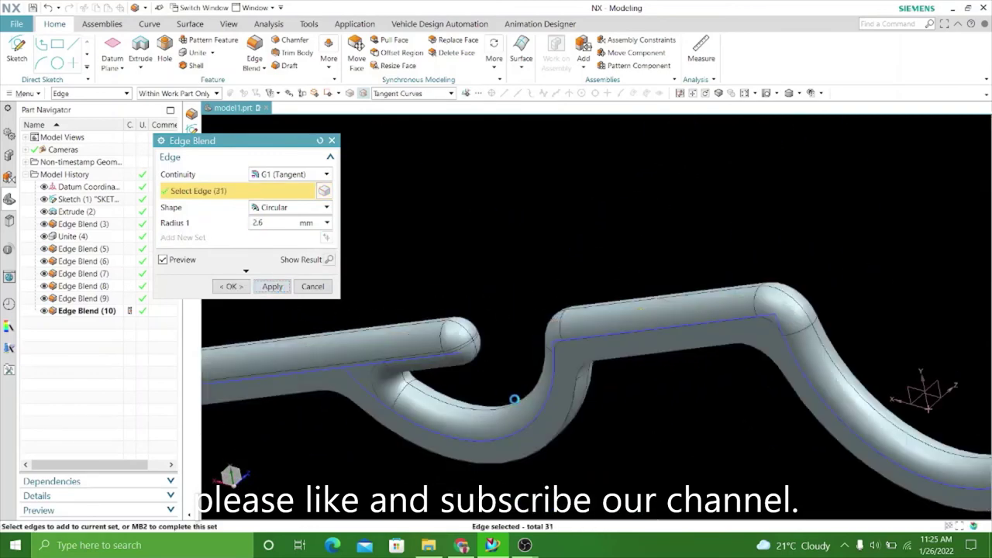
Blend the remaining 16-edge chain at 2.6 mm and close Edge Blend.
middle_click(609, 363)
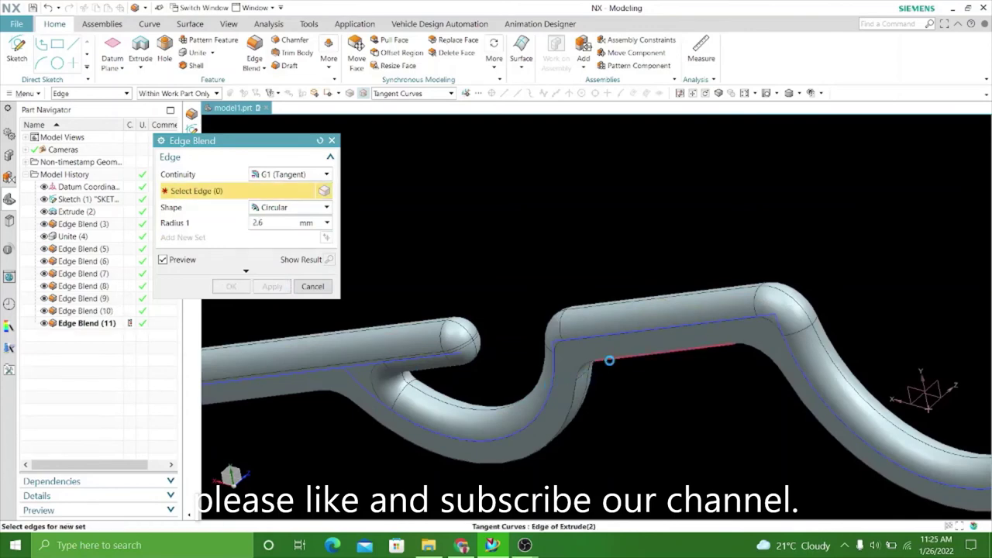
click(609, 361)
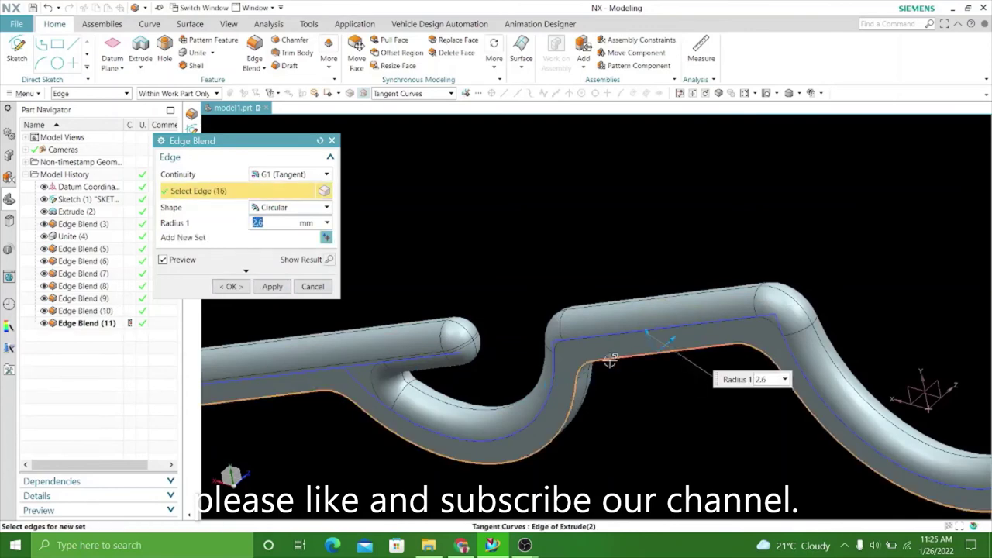
middle_drag(606, 358, 560, 297)
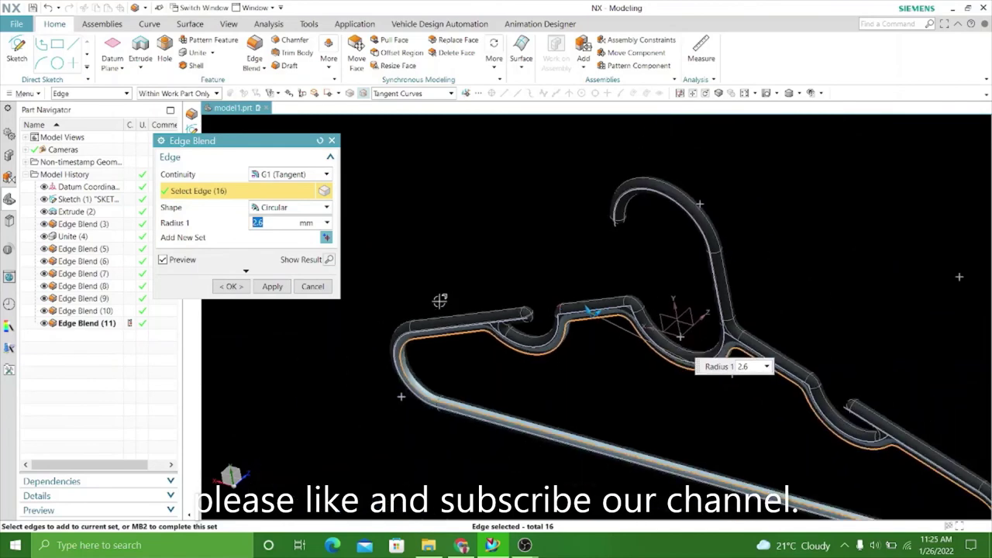
click(269, 287)
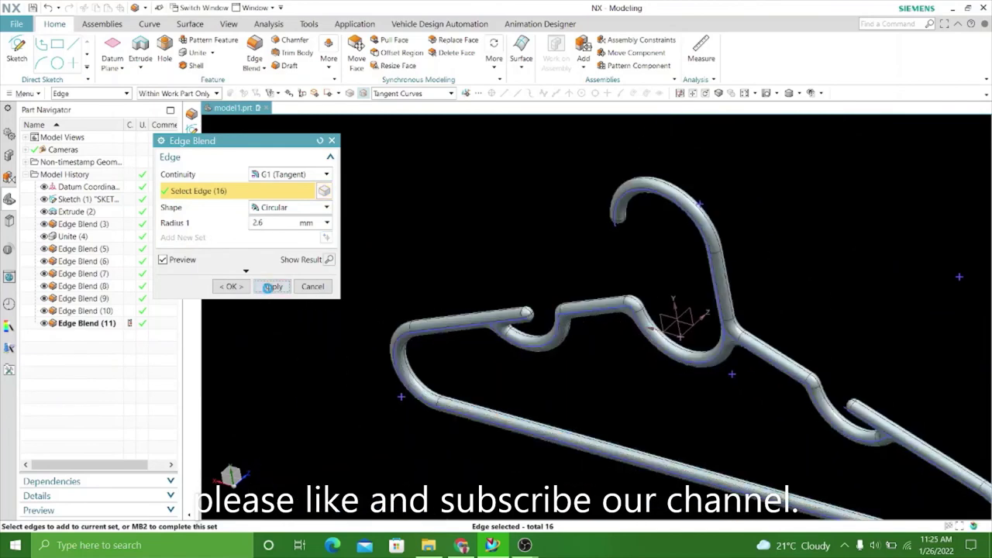
click(312, 287)
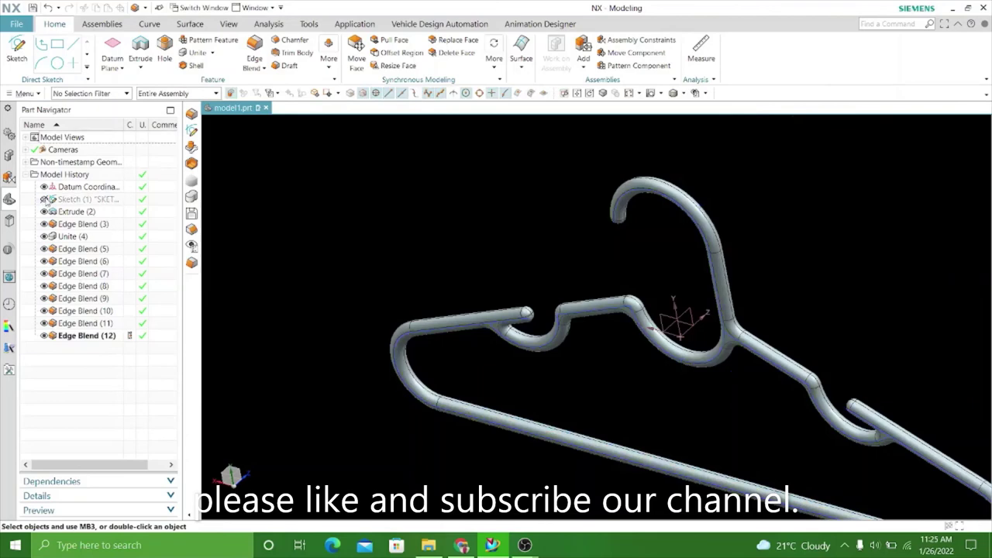
Switch the rendering style to plain Shaded, without edge outlines.
middle_drag(351, 242, 393, 204)
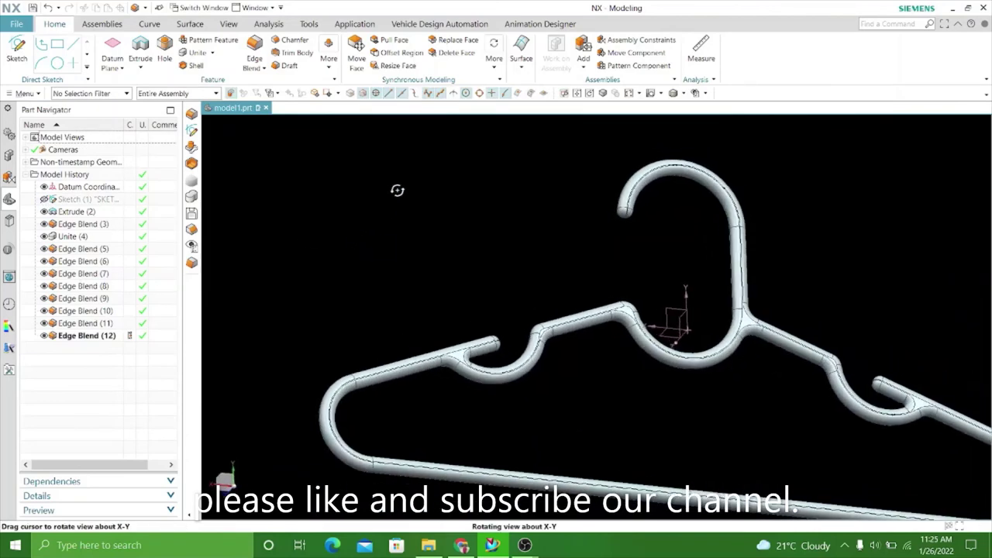
scroll(392, 204, down, 2)
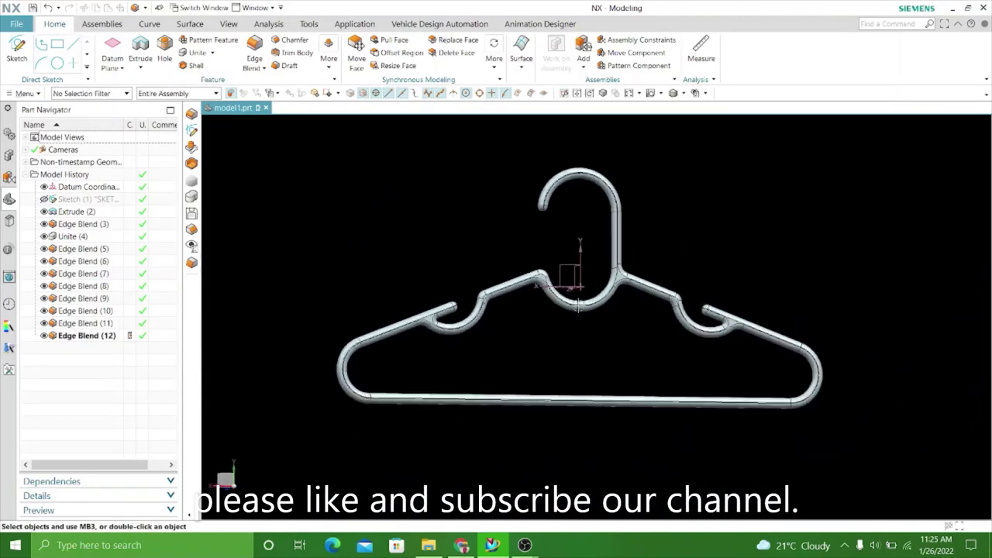
click(684, 94)
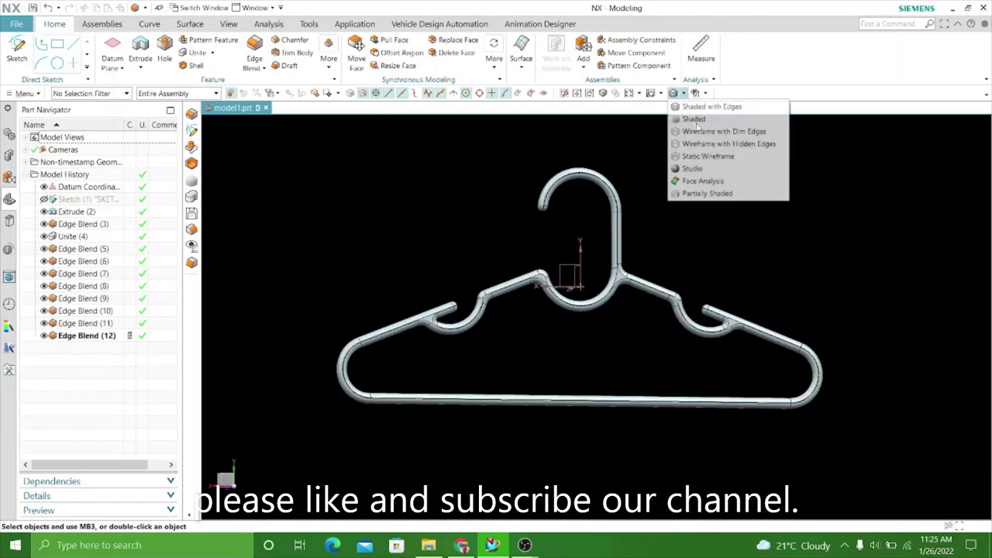
click(701, 117)
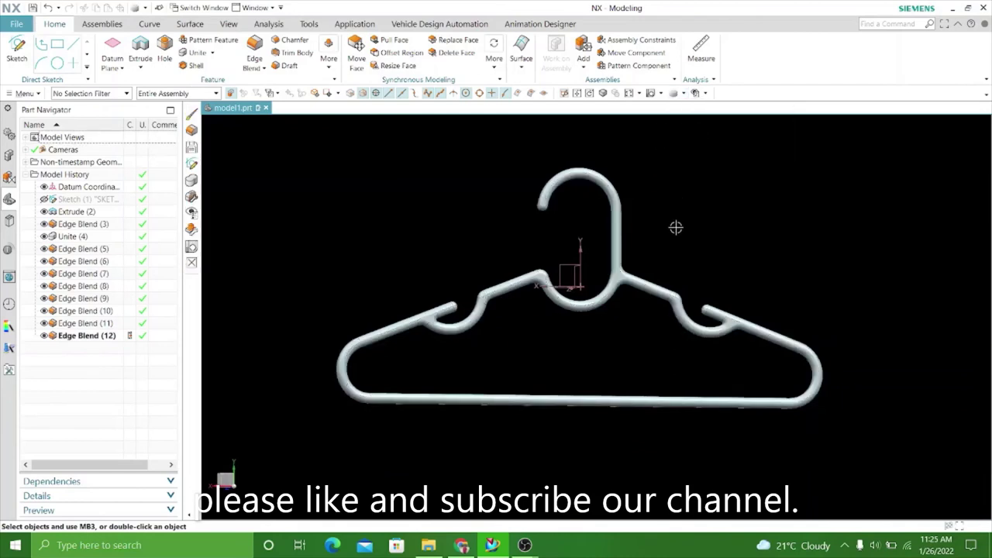
Orbit the hanger to inspect its blended edges from oblique angles.
mouse_move(693, 284)
middle_down()
mouse_move(643, 237)
mouse_move(565, 189)
mouse_move(556, 162)
mouse_move(585, 164)
middle_up()
scroll(387, 321, up, 3)
mouse_move(388, 321)
middle_down()
mouse_move(427, 305)
mouse_move(444, 259)
mouse_move(427, 323)
middle_up()
scroll(414, 329, down, 2)
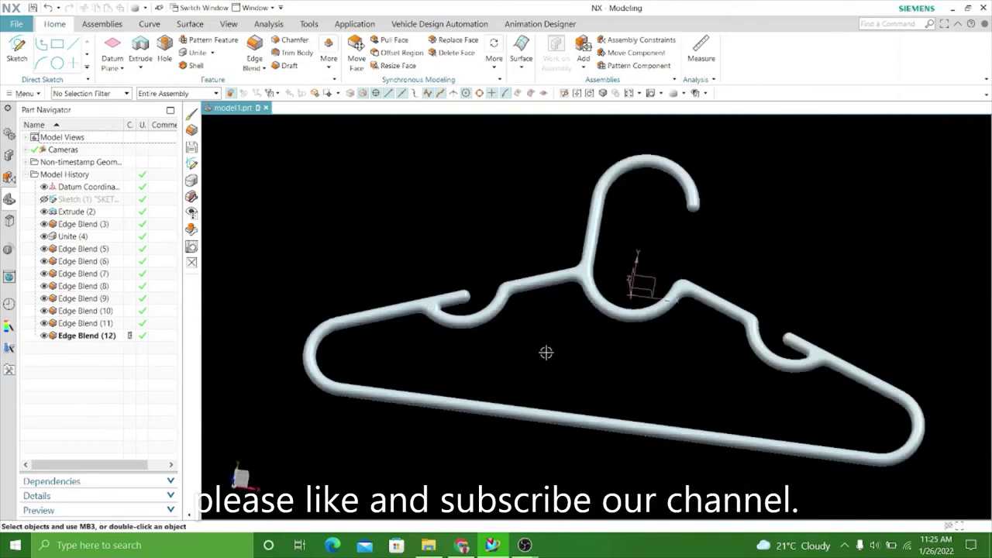
mouse_move(546, 352)
middle_down()
mouse_move(457, 317)
mouse_move(580, 339)
mouse_move(540, 324)
mouse_move(535, 343)
middle_up()
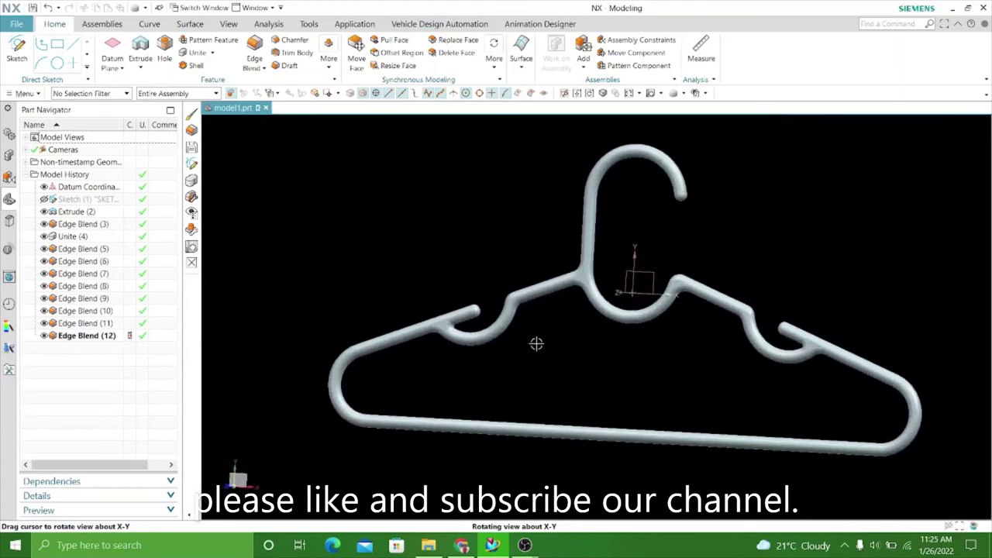
Recolour the hanger's solid body red with Edit Object Display.
click(248, 25)
click(228, 24)
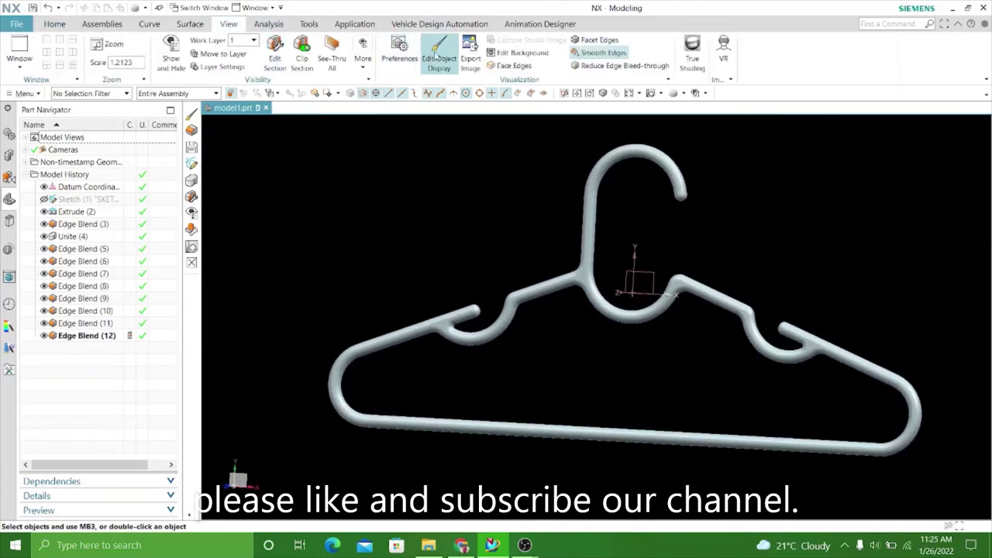
click(585, 235)
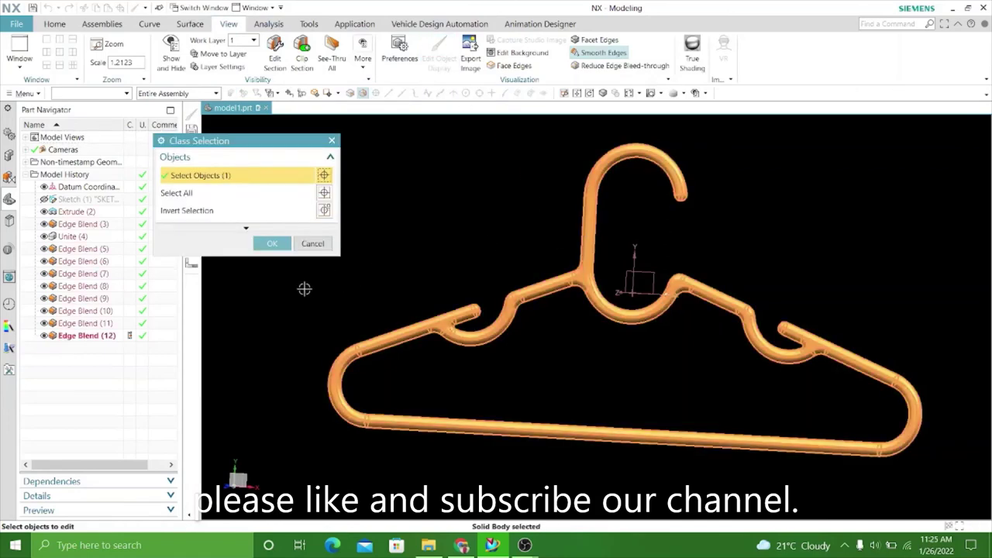
click(272, 244)
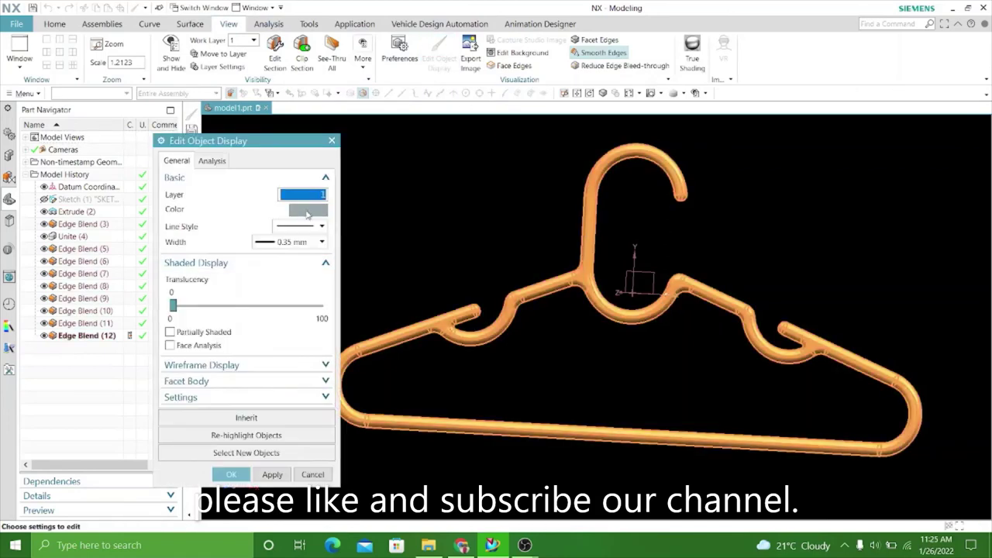
click(305, 214)
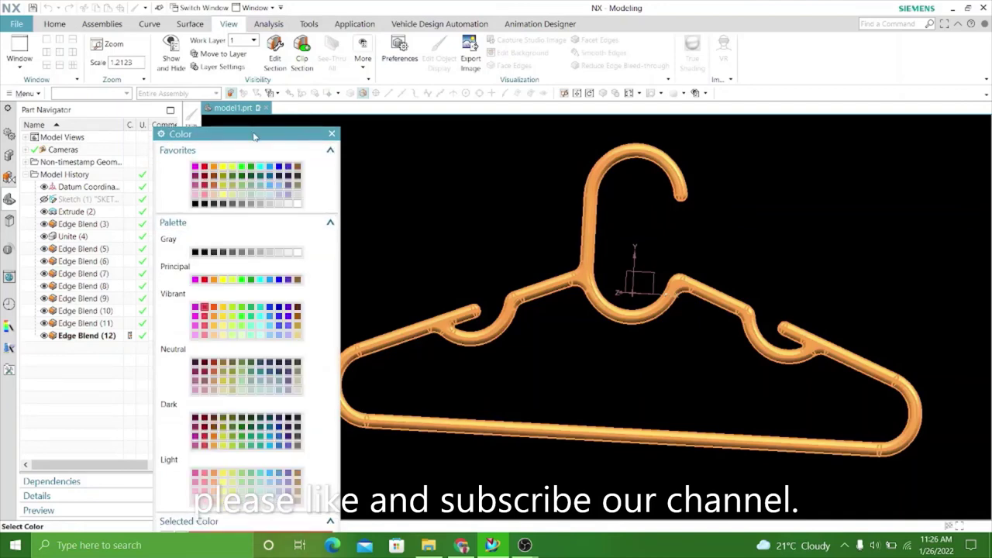
drag(253, 136, 244, 83)
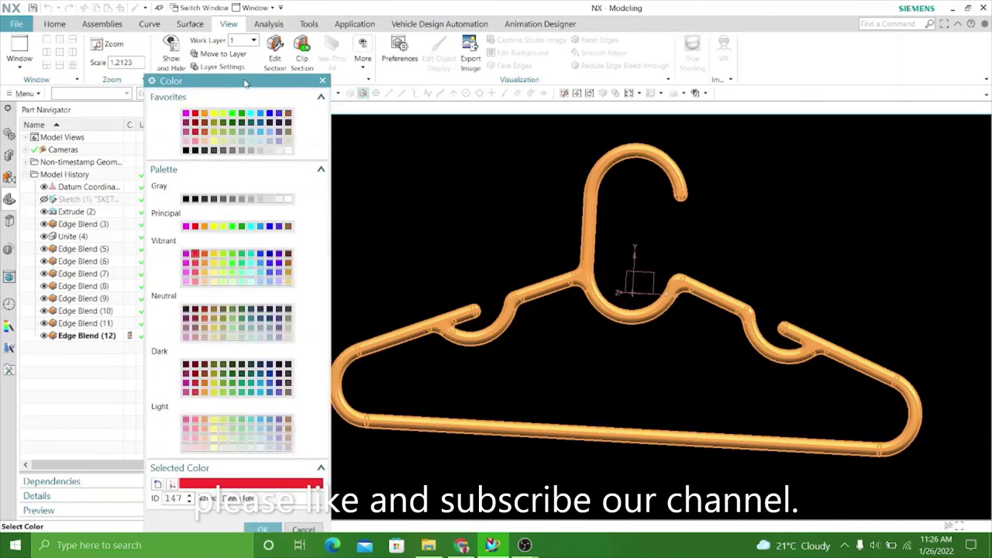
click(267, 529)
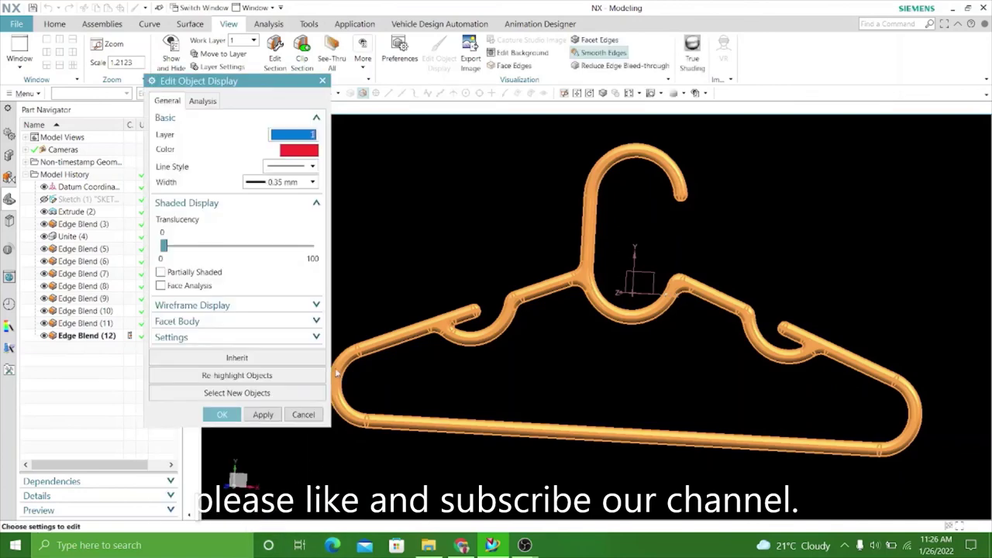
click(262, 416)
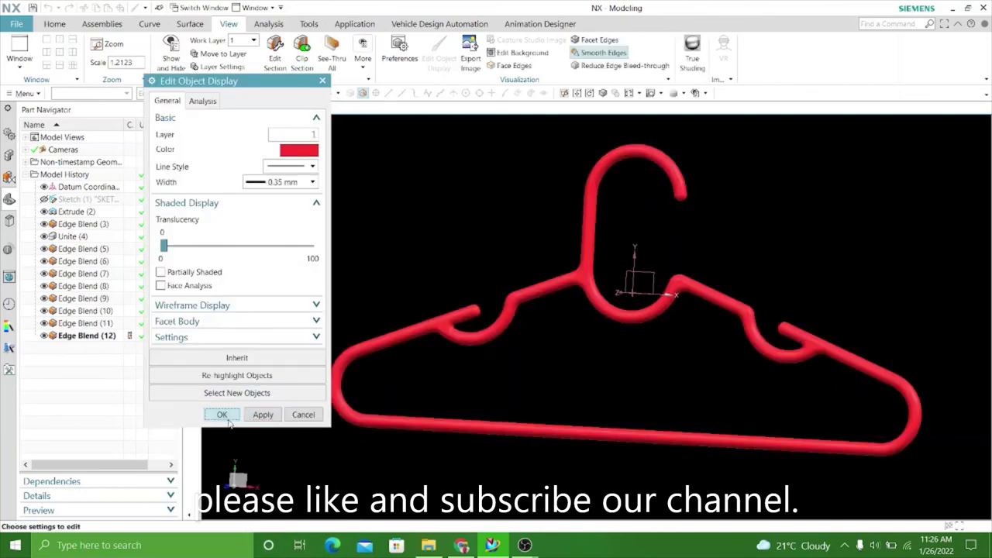
click(227, 417)
Orbit and zoom around the red hanger to inspect it.
mouse_move(471, 405)
middle_down()
mouse_move(419, 366)
mouse_move(458, 343)
mouse_move(569, 328)
mouse_move(575, 303)
middle_up()
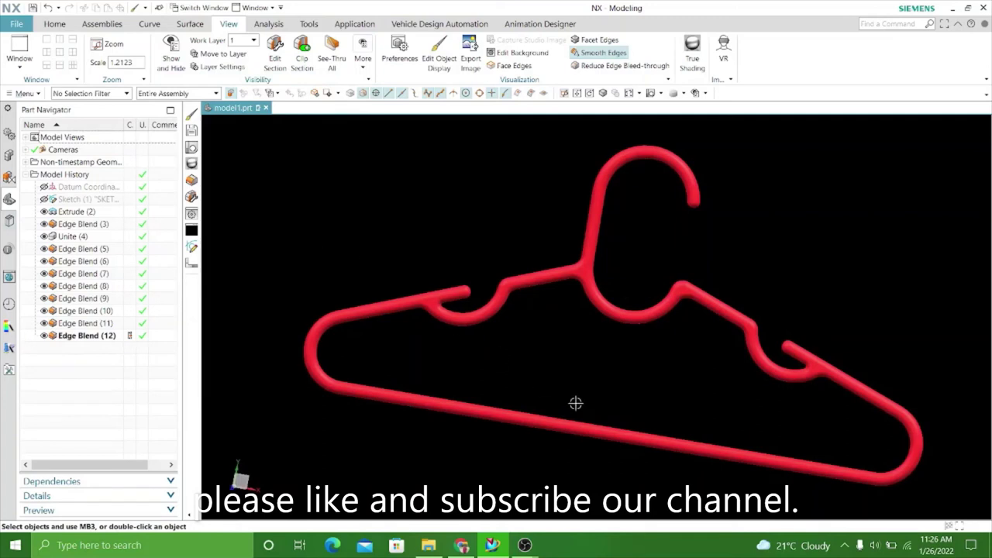
mouse_move(575, 403)
middle_down()
mouse_move(569, 349)
mouse_move(569, 394)
mouse_move(580, 400)
mouse_move(574, 373)
mouse_move(593, 382)
mouse_move(560, 389)
mouse_move(586, 399)
middle_up()
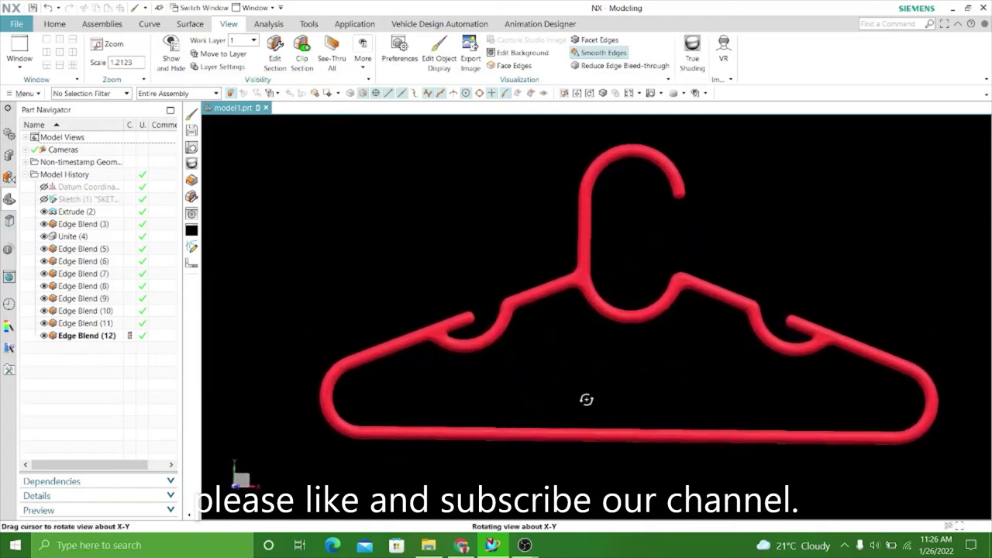
scroll(688, 281, down, 1)
scroll(689, 281, down, 1)
mouse_move(695, 438)
middle_down()
mouse_move(624, 337)
mouse_move(642, 410)
middle_up()
scroll(682, 213, up, 1)
scroll(678, 205, up, 1)
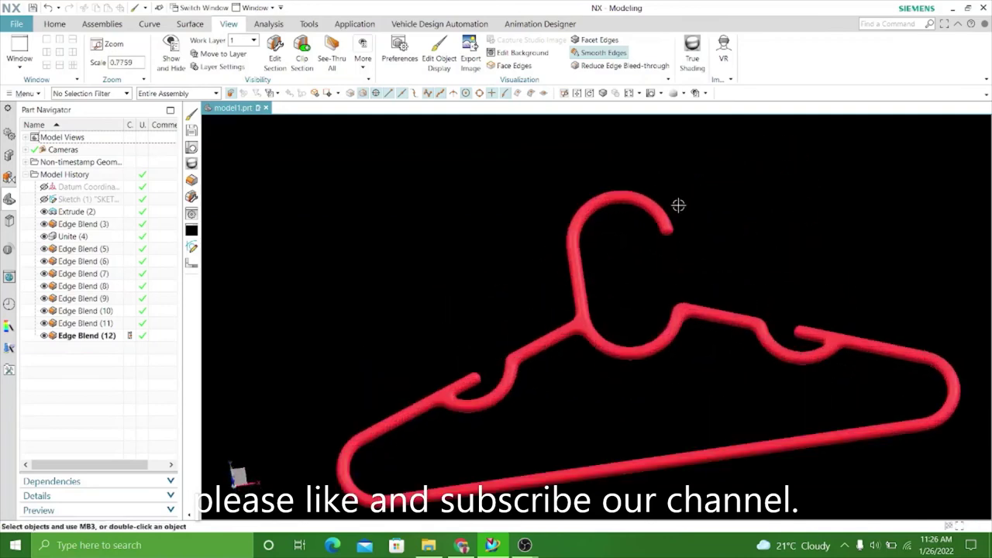
scroll(678, 205, up, 7)
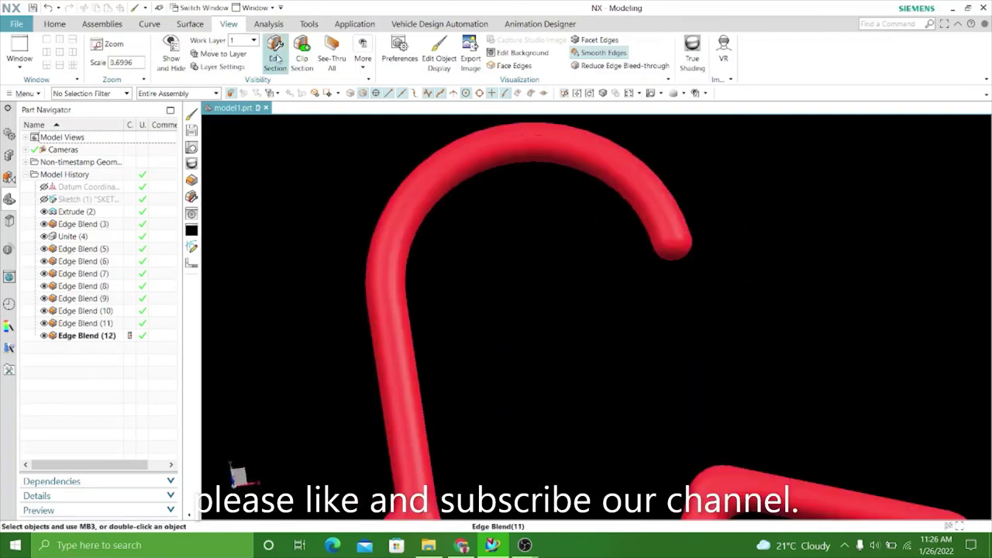
key(ctrl+h)
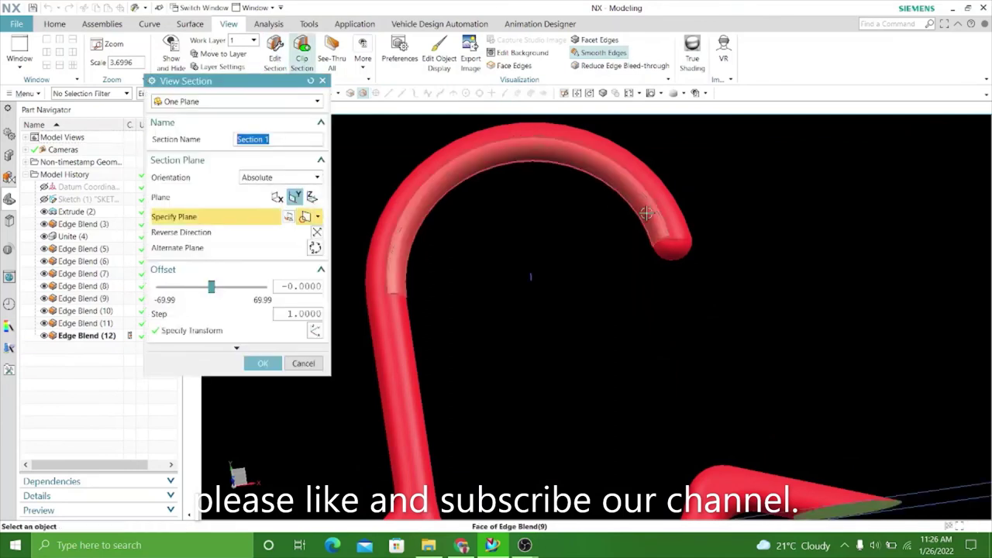
scroll(608, 220, down, 3)
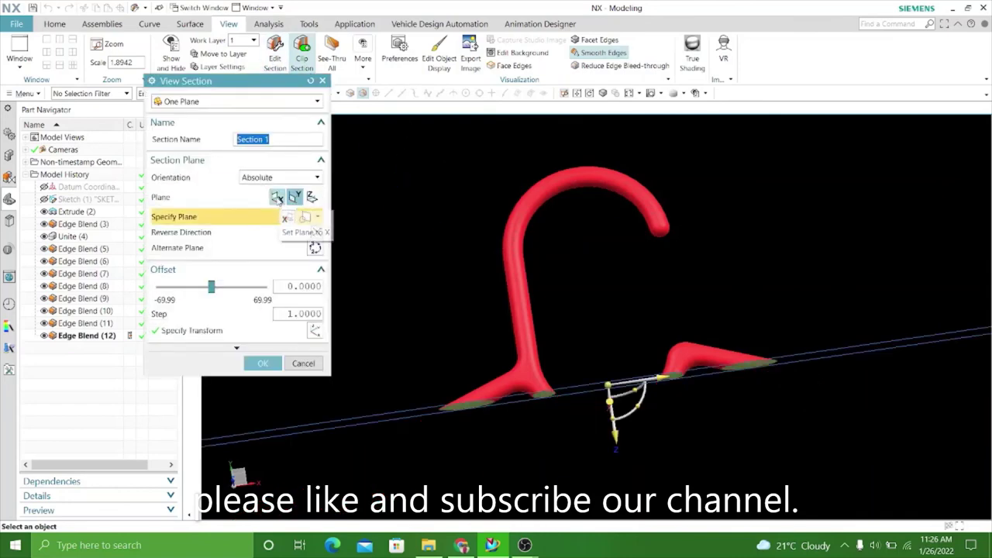
click(278, 196)
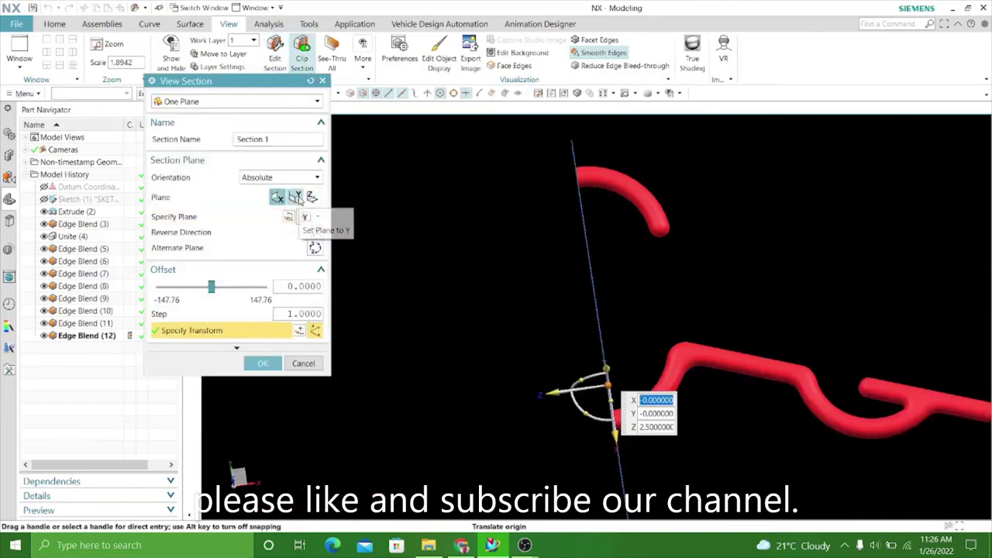
click(295, 197)
click(312, 196)
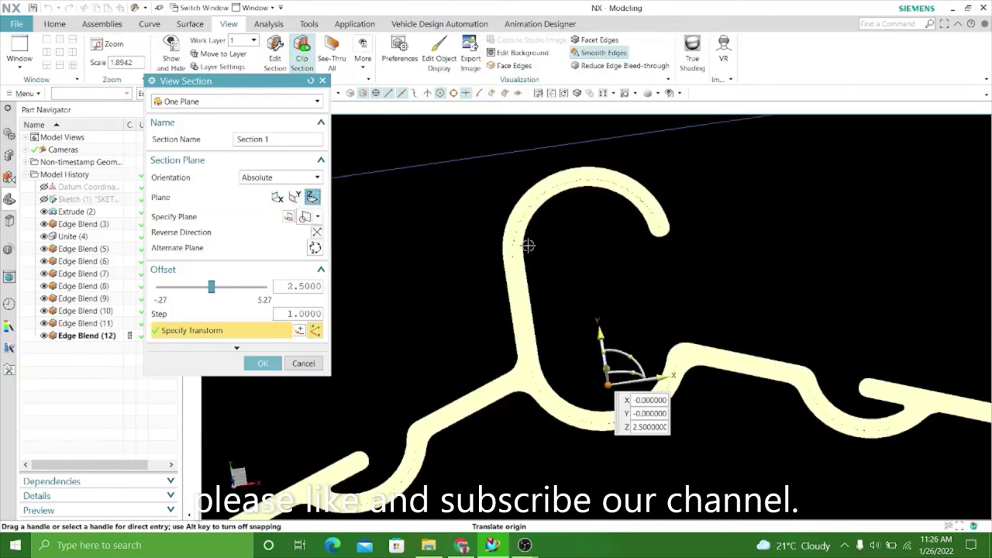
scroll(527, 245, up, 3)
mouse_move(553, 394)
middle_down()
mouse_move(523, 398)
mouse_move(513, 412)
mouse_move(529, 387)
middle_up()
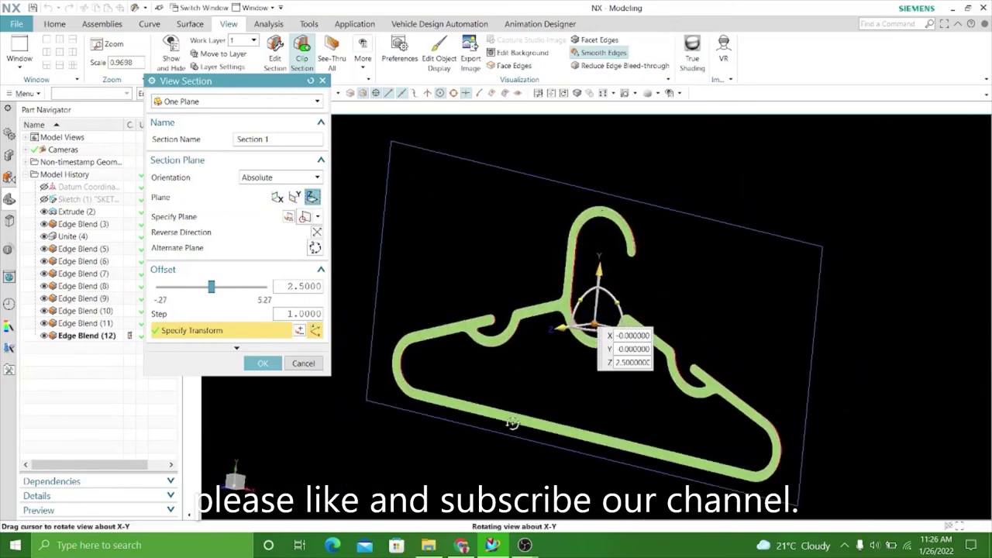
click(553, 330)
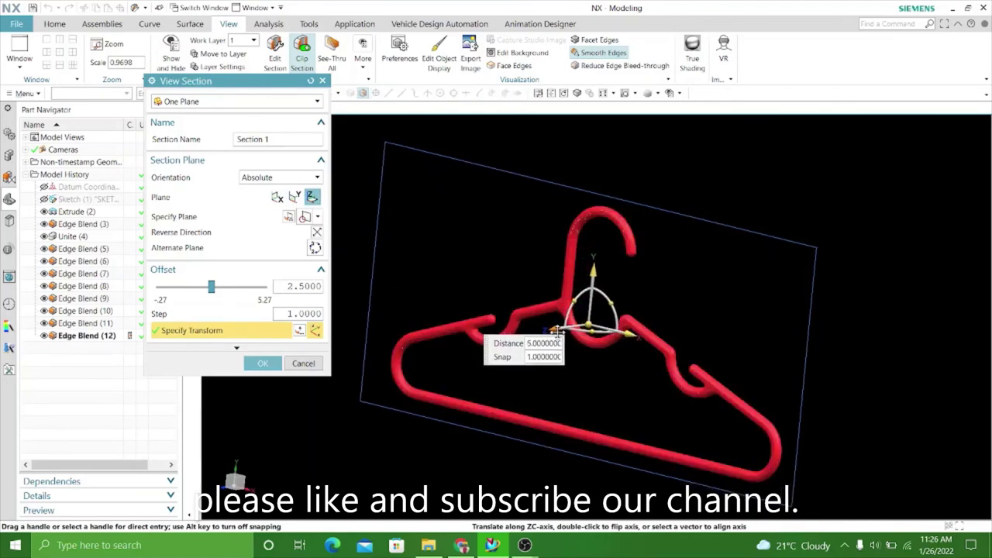
drag(554, 329, 562, 331)
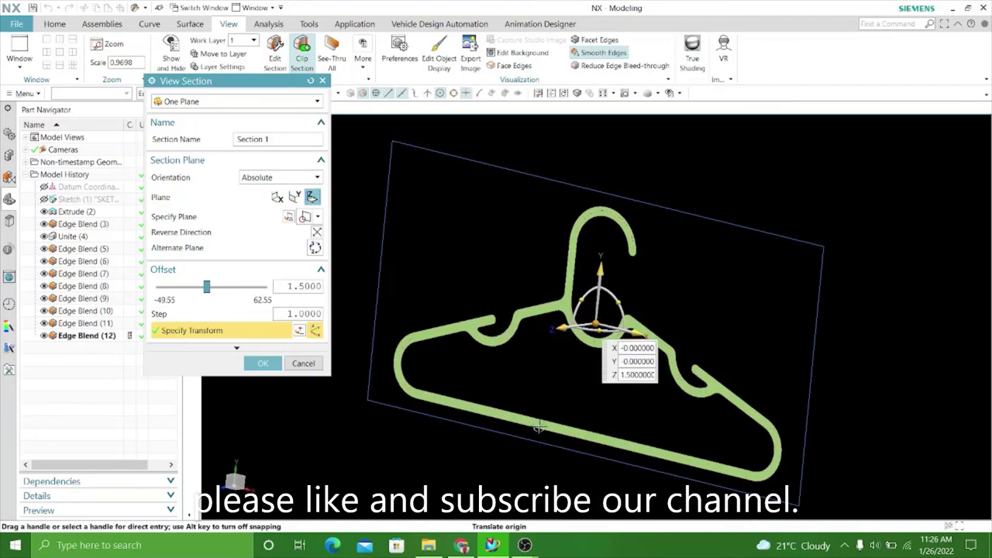
mouse_move(508, 415)
middle_down()
mouse_move(524, 368)
mouse_move(435, 404)
middle_up()
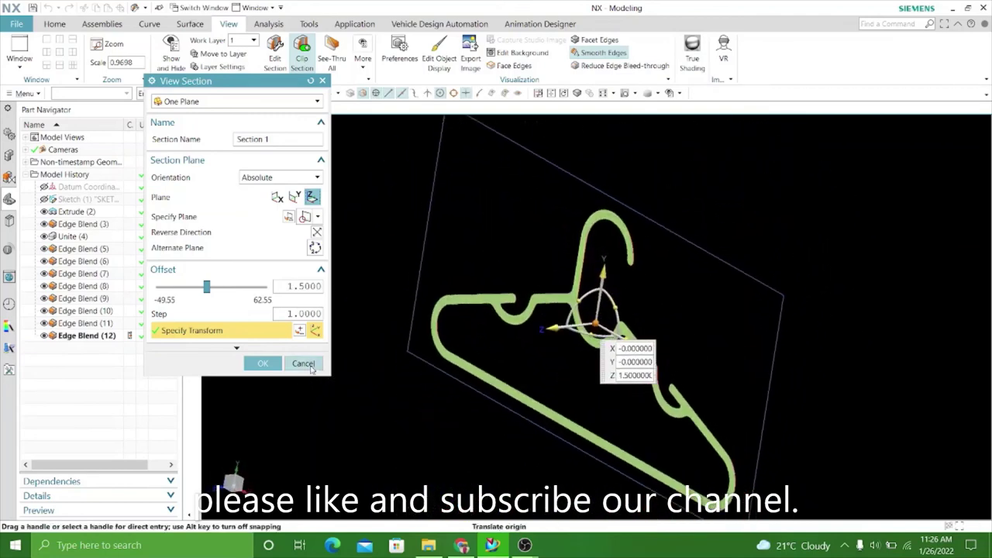
click(303, 363)
mouse_move(423, 324)
middle_down()
mouse_move(403, 295)
mouse_move(299, 261)
mouse_move(325, 228)
mouse_move(168, 133)
middle_up()
Switch to the Home tab and fit the whole red hanger in view.
click(59, 24)
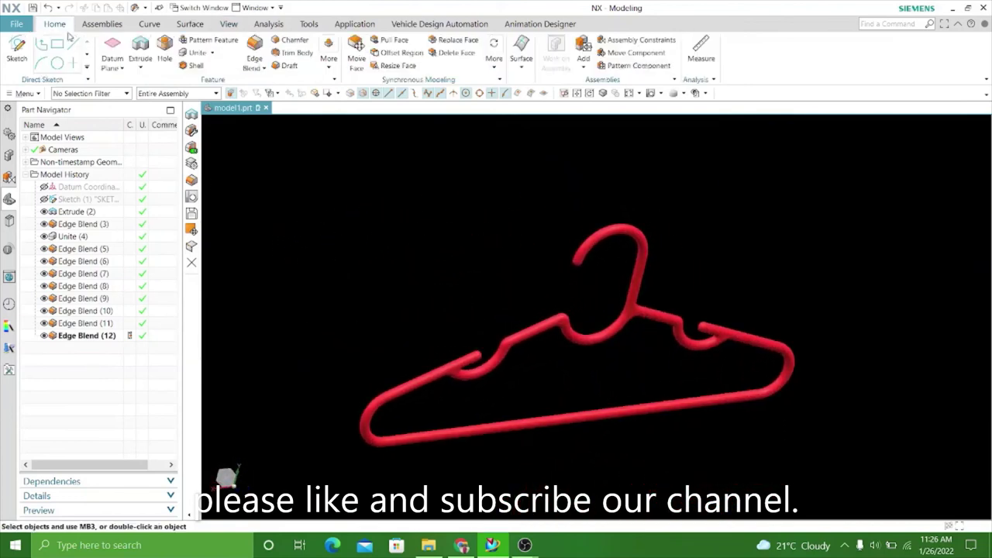
click(651, 94)
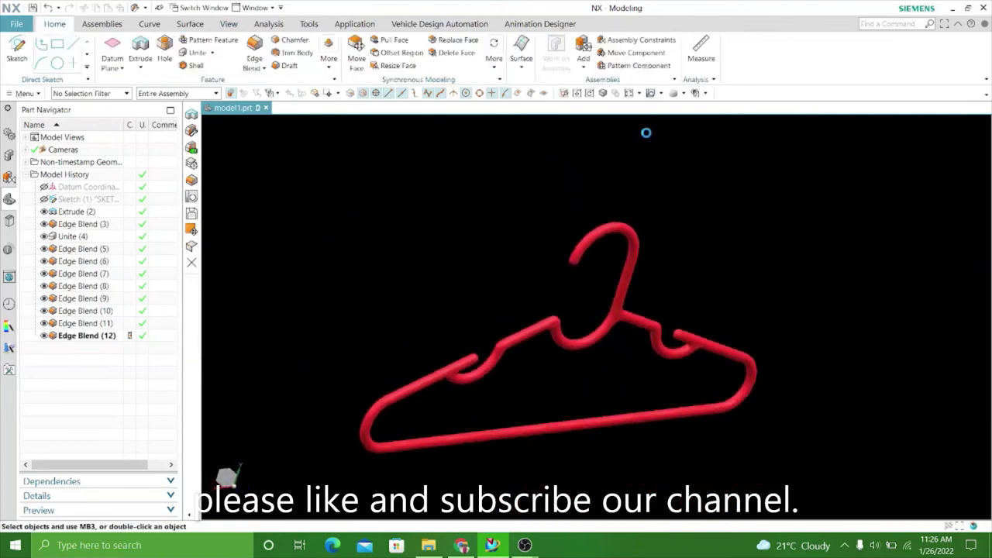